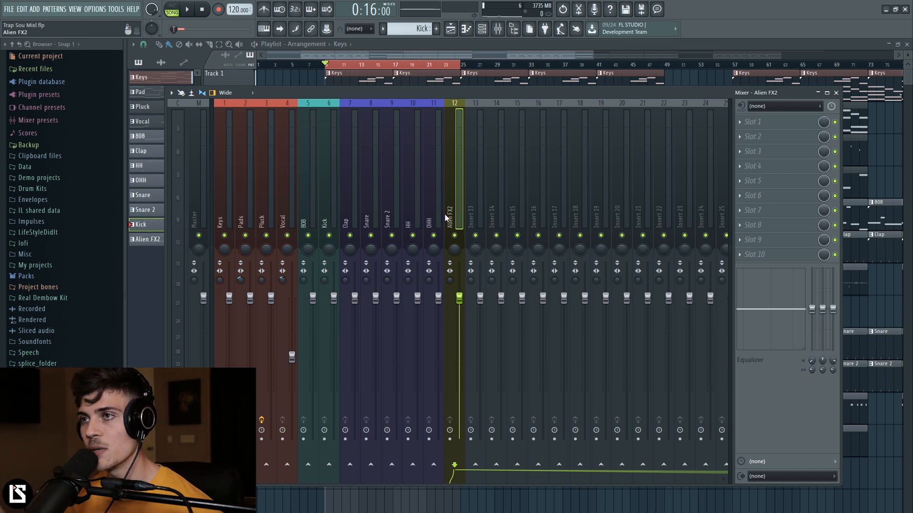
# Play the looped section briefly, and open the Channel rack, arranging it below the mixer's level meters.
pyautogui.press('space')
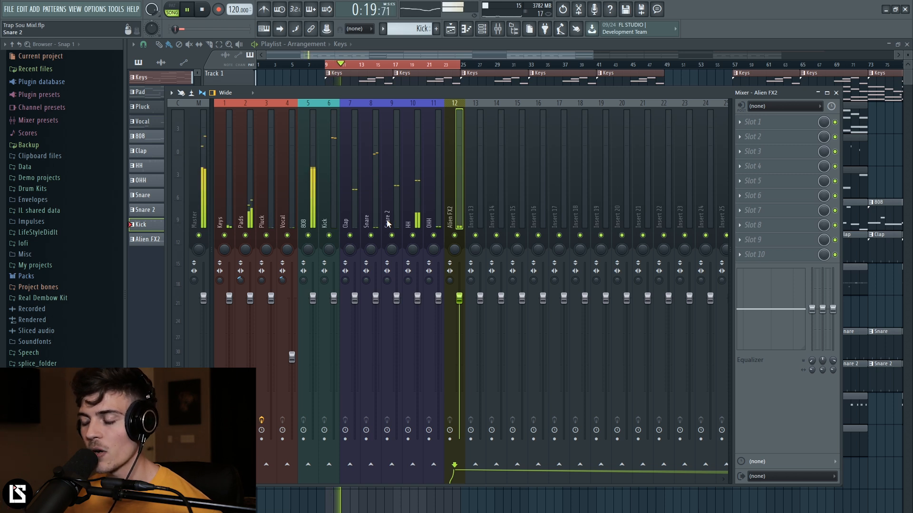
pyautogui.press('space')
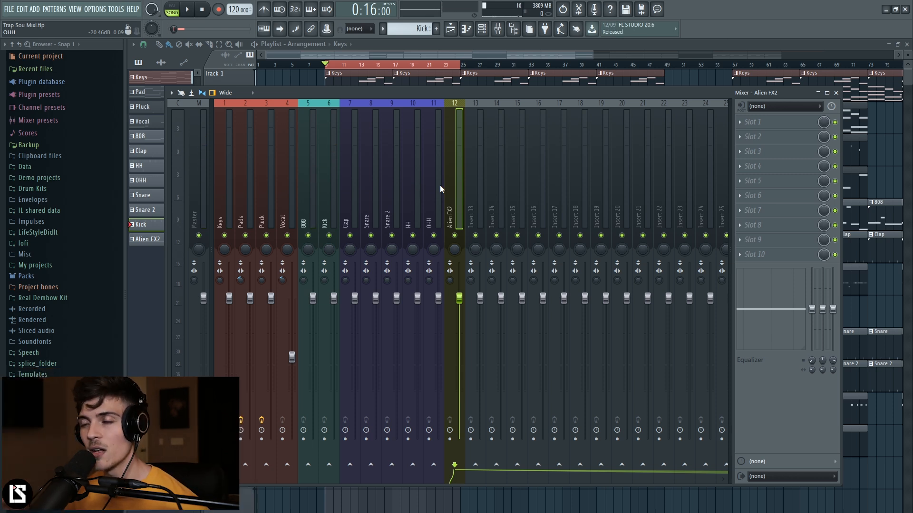
pyautogui.click(483, 29)
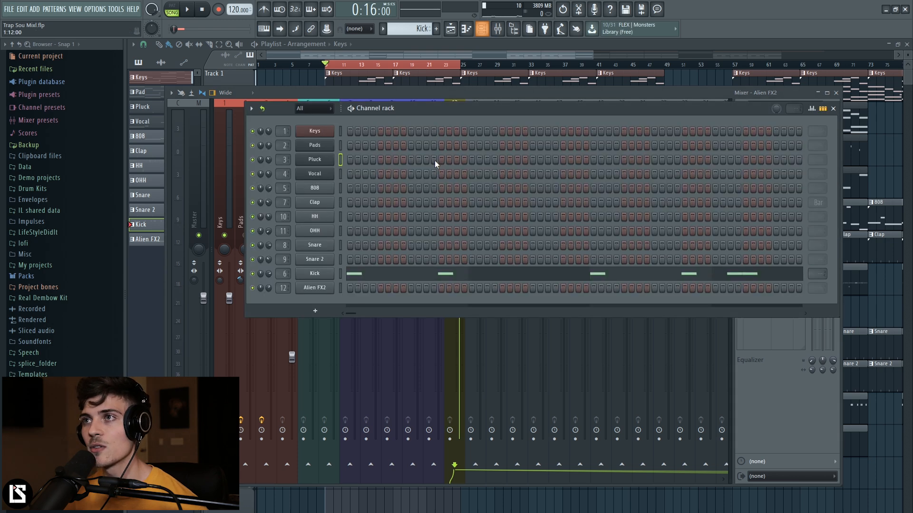
pyautogui.moveTo(426, 110); pyautogui.dragTo(403, 329)
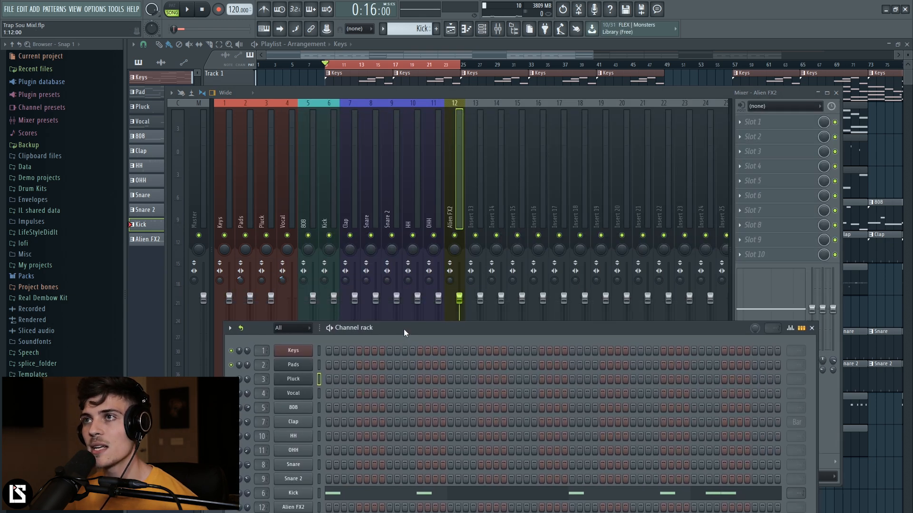
pyautogui.moveTo(398, 93); pyautogui.dragTo(404, 81)
pyautogui.click(421, 332)
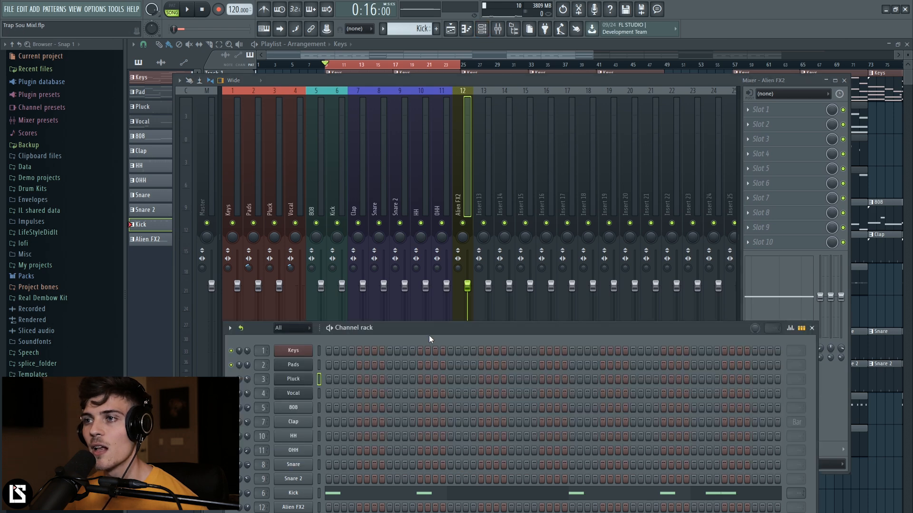
pyautogui.moveTo(421, 332); pyautogui.dragTo(416, 330)
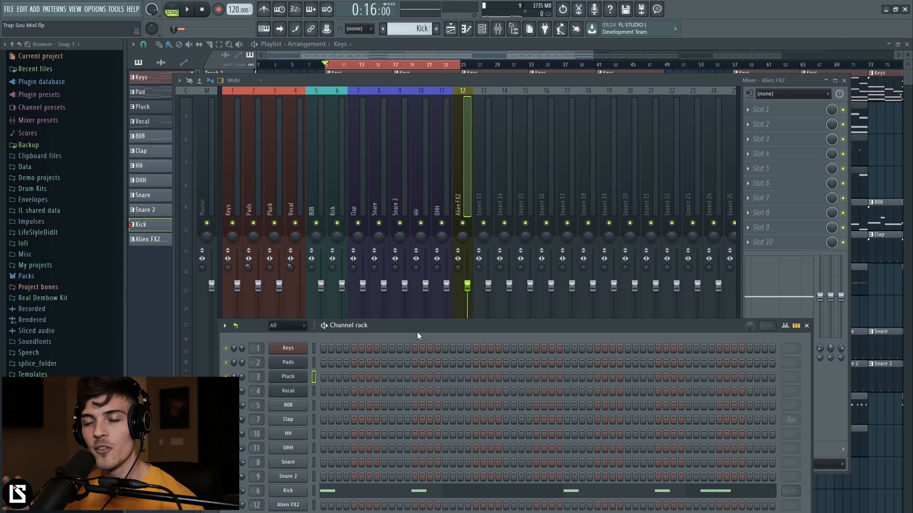
# Adjust the Kick mixer track's stereo separation during playback, and reset the 808 track's separation to its default.
pyautogui.press('space')
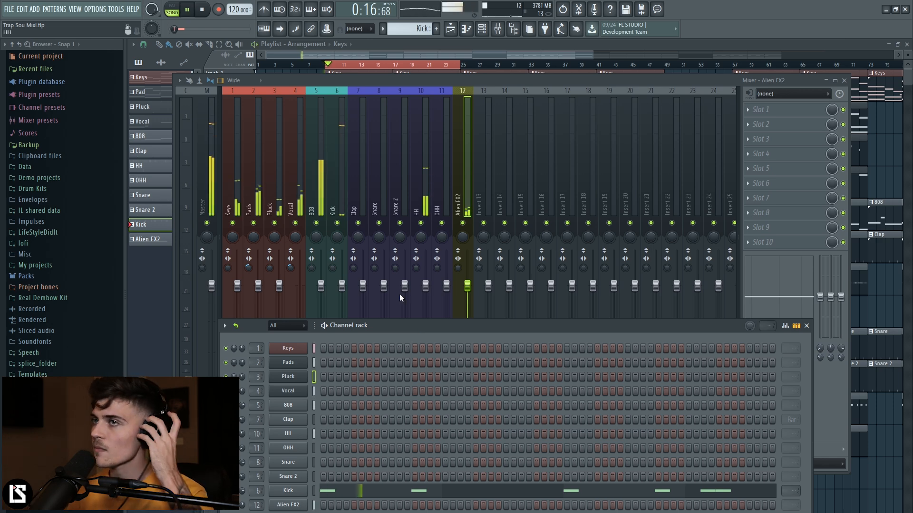
pyautogui.click(344, 180)
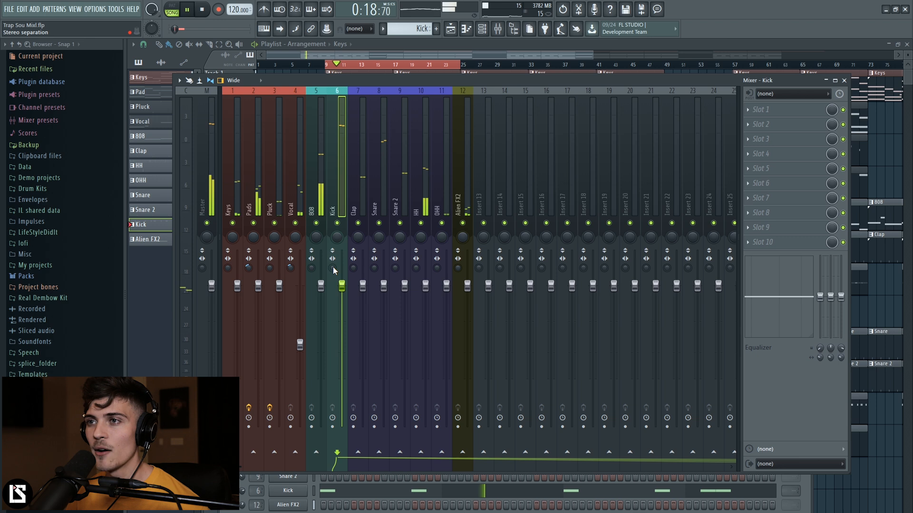
pyautogui.click(311, 269)
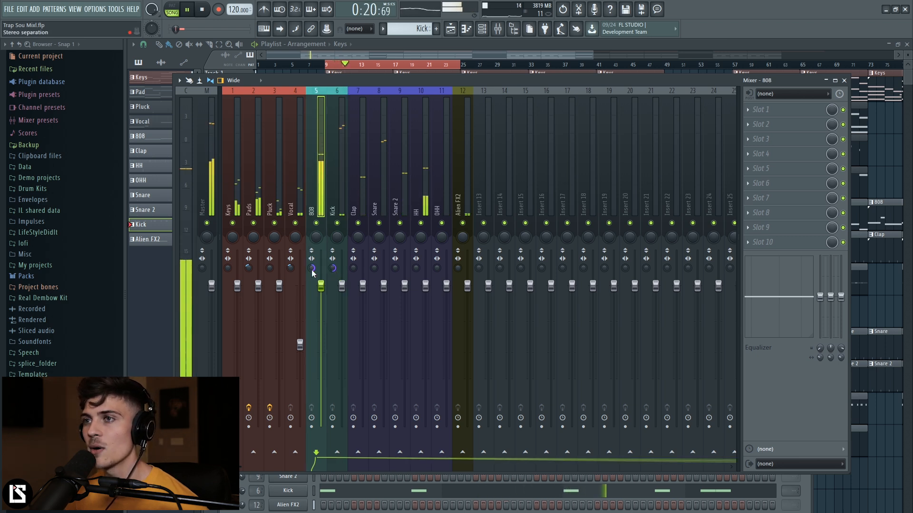
pyautogui.rightClick(312, 269)
pyautogui.click(326, 277)
pyautogui.press('space')
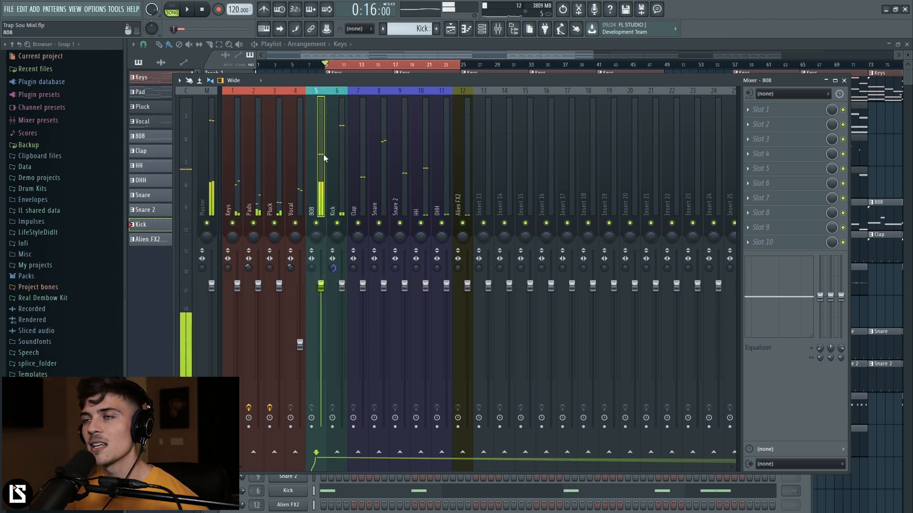
# Lower the Kick channel's volume in the Channel rack and check its level on the Kick mixer track during playback.
pyautogui.press('F6')
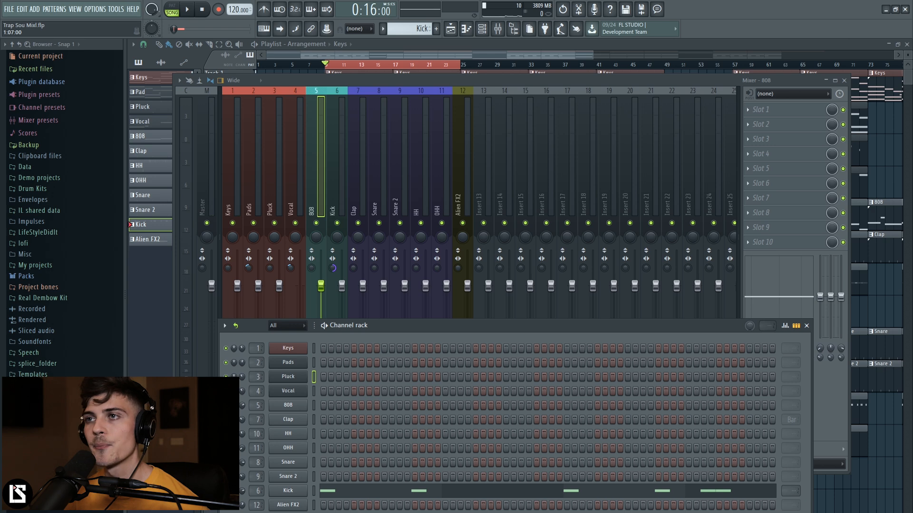
pyautogui.press('space')
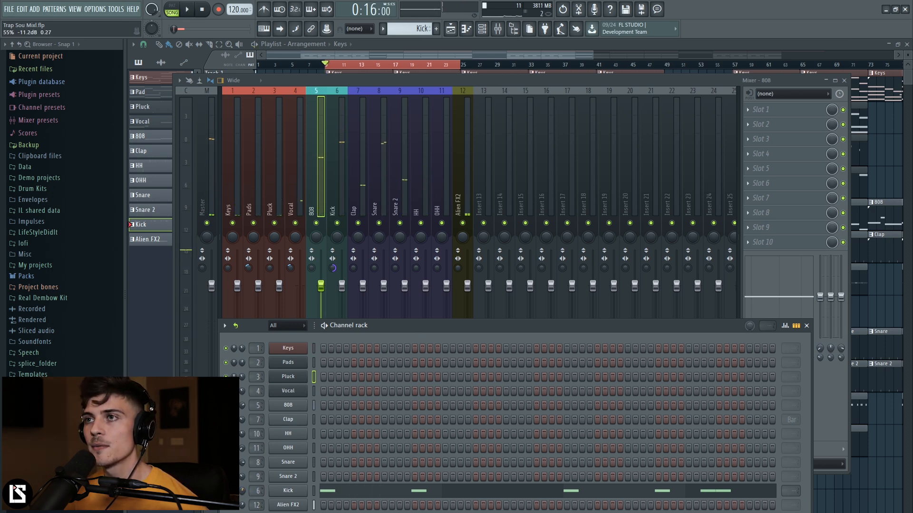
pyautogui.press('space')
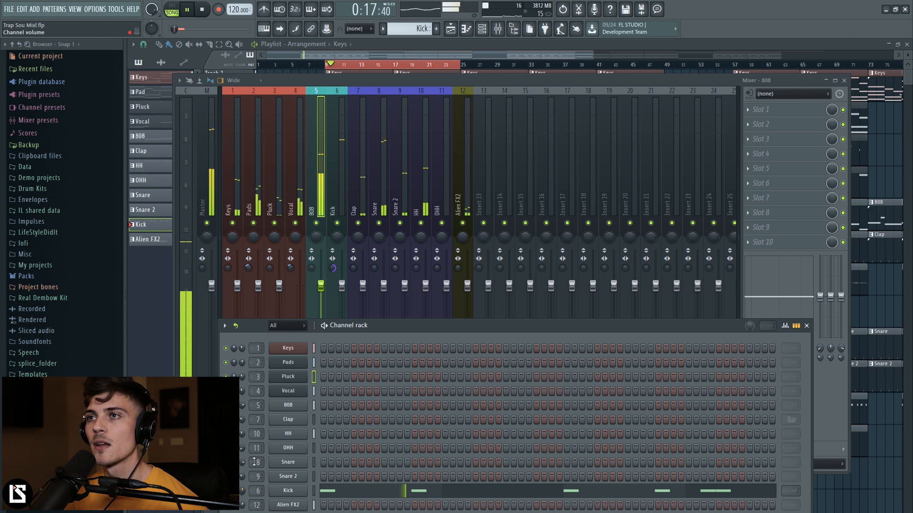
pyautogui.click(345, 186)
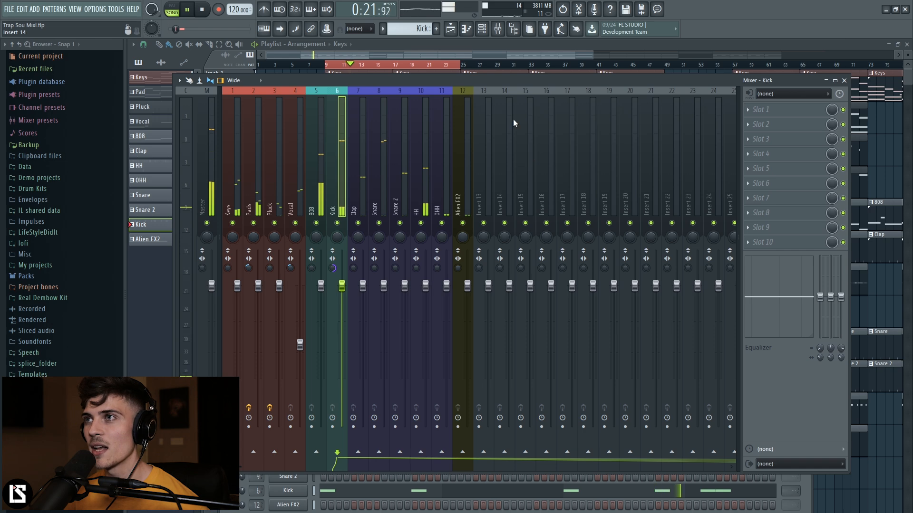
# Set the OHH channel's volume to 55% in the Channel rack and audition it in the loop.
pyautogui.press('F6')
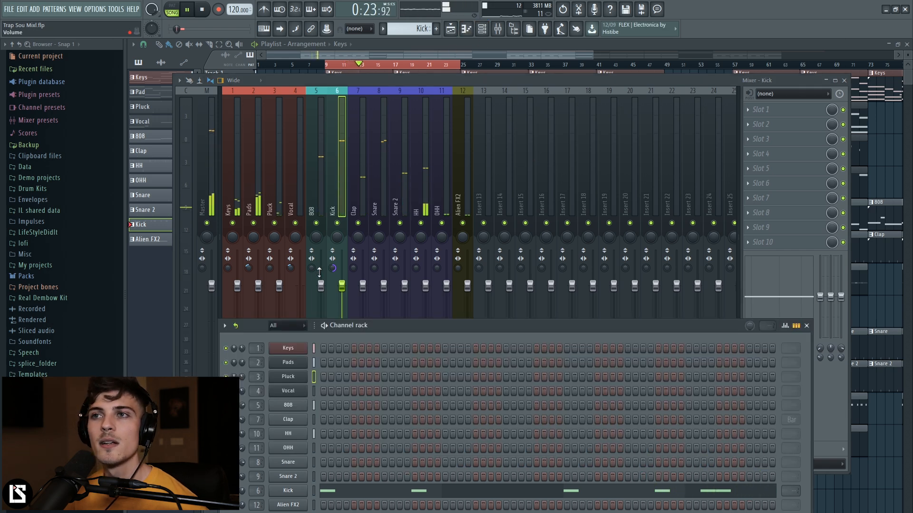
pyautogui.press('space')
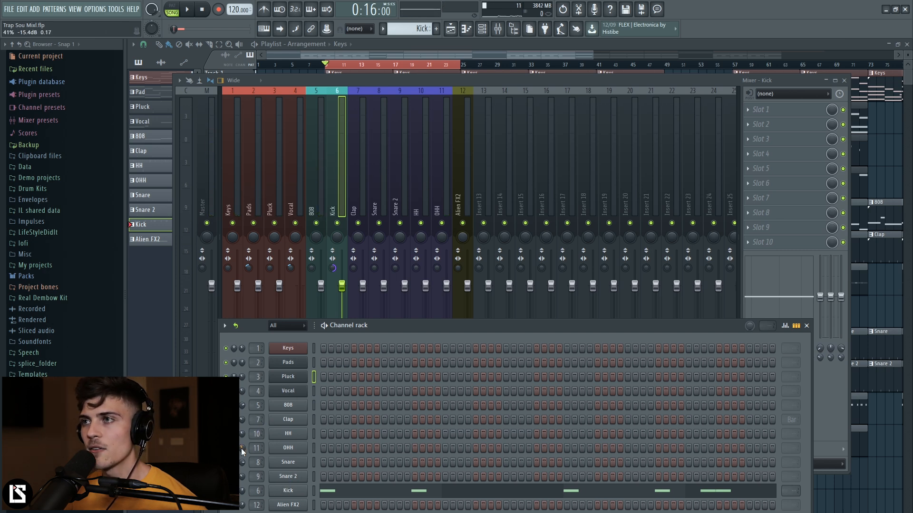
pyautogui.press('space')
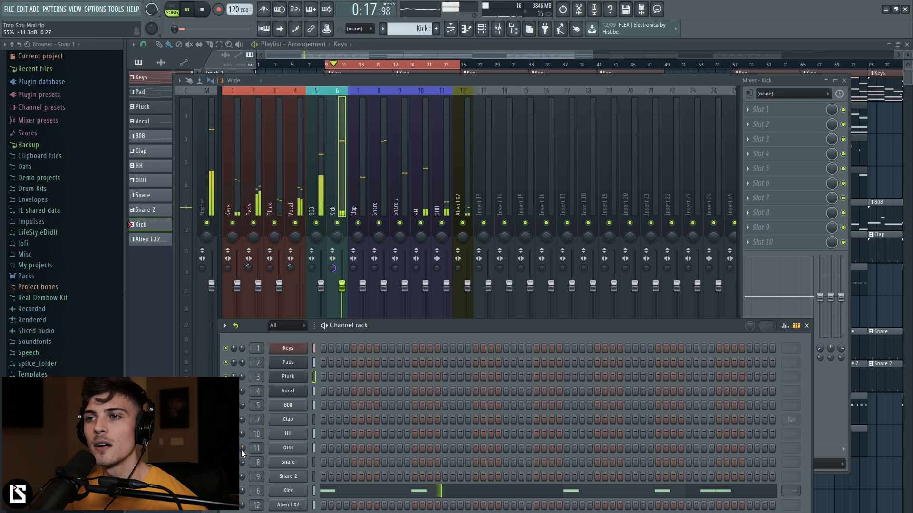
pyautogui.press('space')
# Adjust the Pluck and Clap channel volumes in the Channel rack while the loop plays.
pyautogui.press('space')
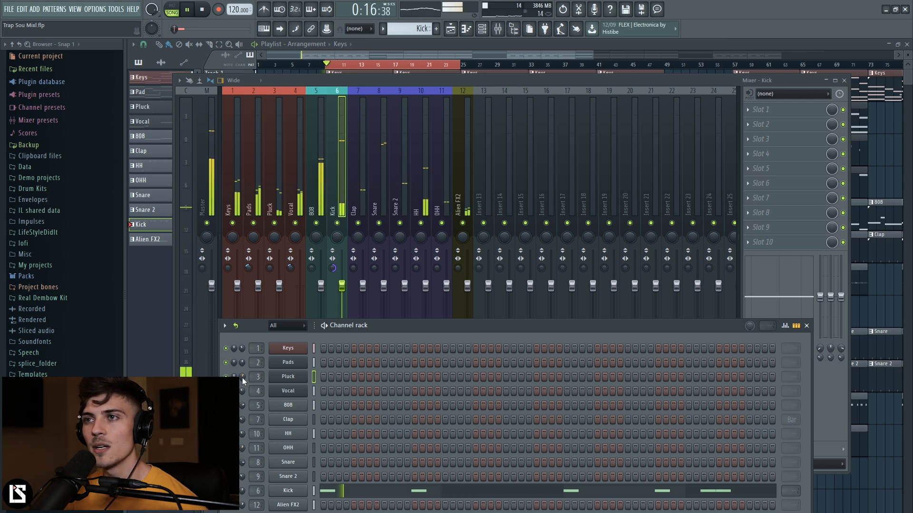
pyautogui.moveTo(242, 377); pyautogui.dragTo(242, 370)
pyautogui.moveTo(243, 419); pyautogui.dragTo(242, 415)
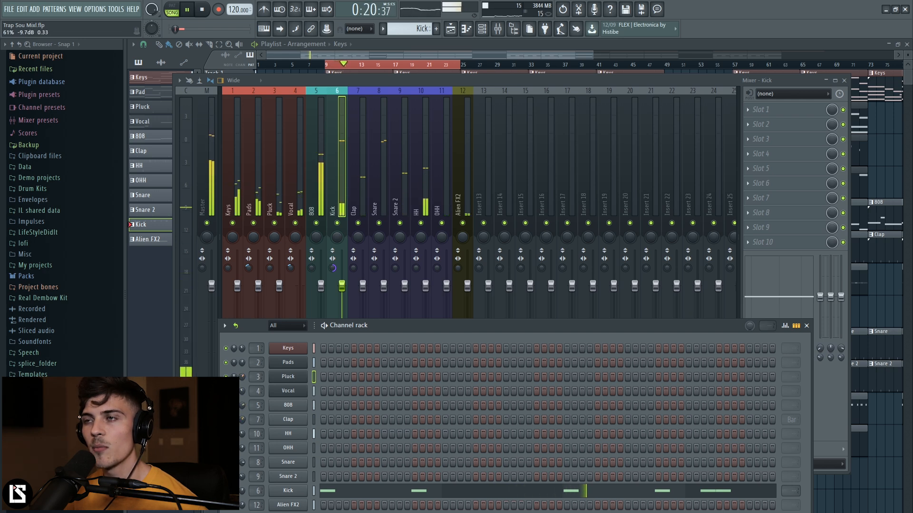
pyautogui.press('space')
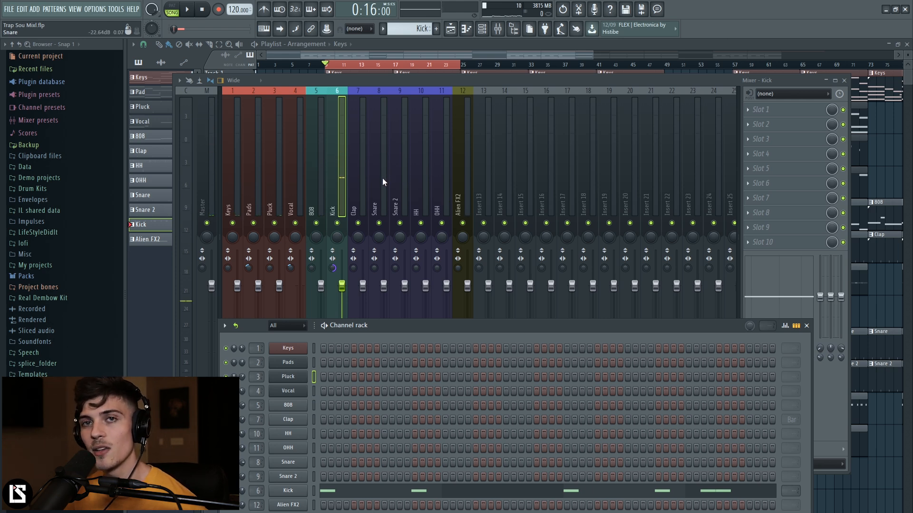
# Replay the loop, close the Channel rack, and reposition the mixer window over the playlist.
pyautogui.moveTo(401, 332); pyautogui.dragTo(400, 314)
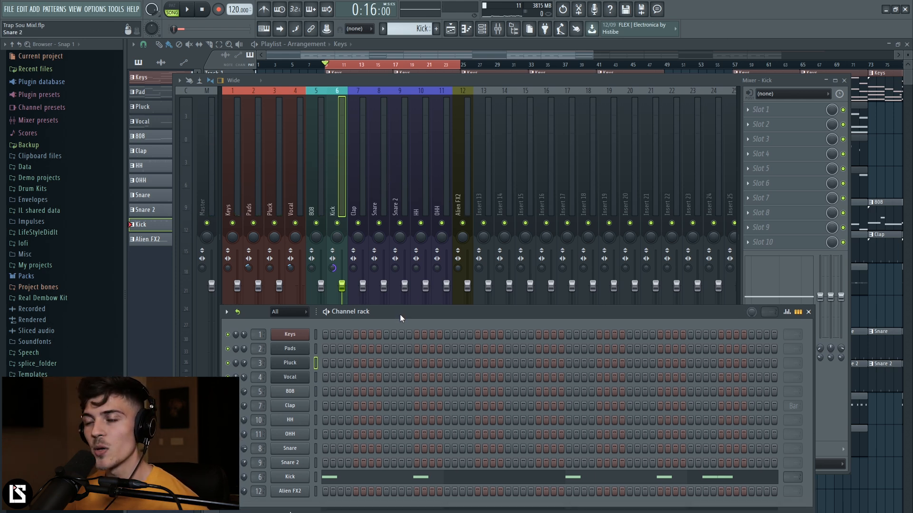
pyautogui.press('space')
pyautogui.click(808, 311)
pyautogui.press('space')
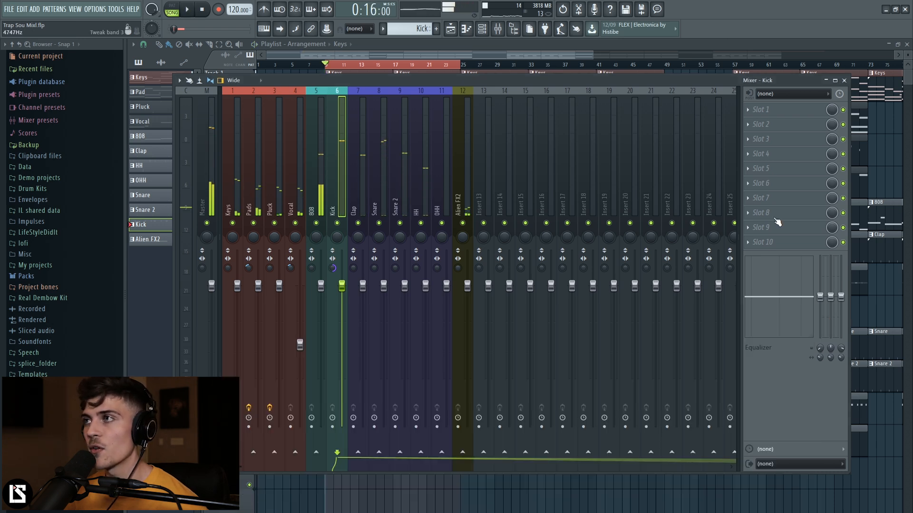
pyautogui.moveTo(752, 80)
pyautogui.mouseDown()
pyautogui.moveTo(736, 84)
pyautogui.moveTo(744, 89)
pyautogui.mouseUp()
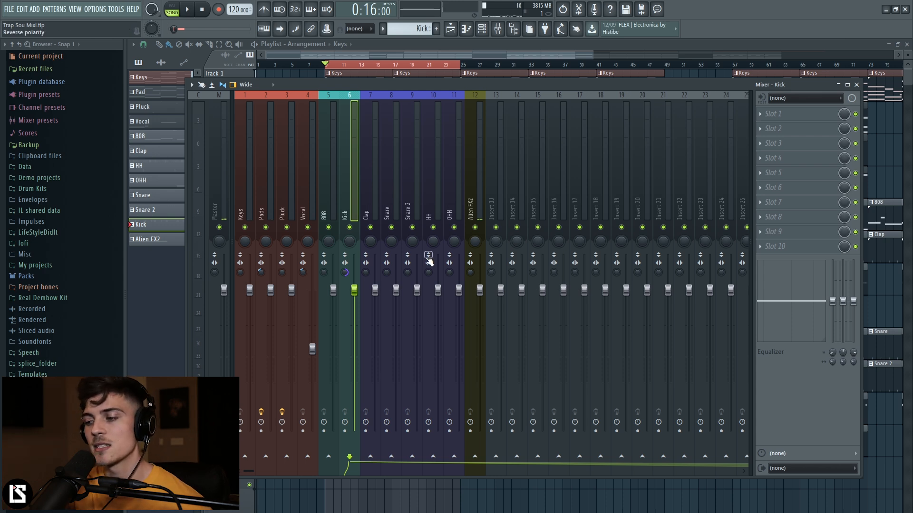
# Adjust the Master track's stereo separation and lower the 808 track's fader slightly while the loop plays.
pyautogui.click(215, 273)
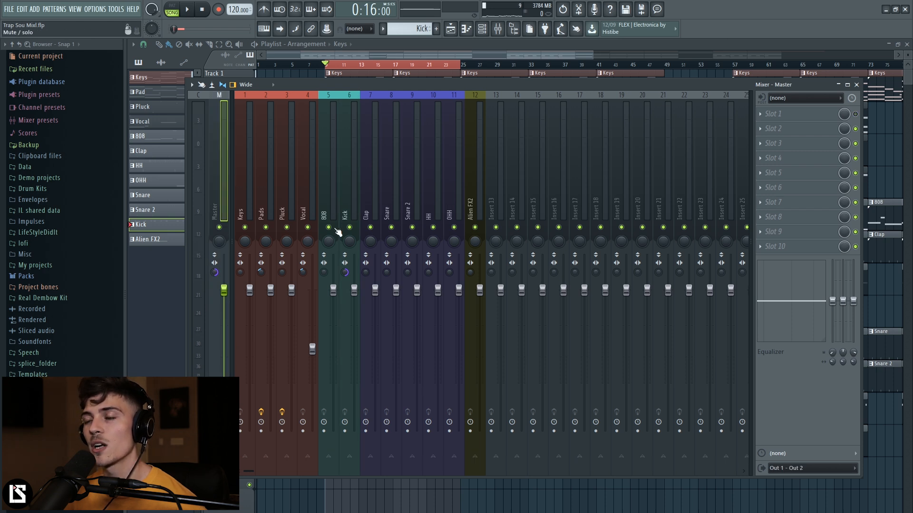
pyautogui.press('space')
pyautogui.click(350, 197)
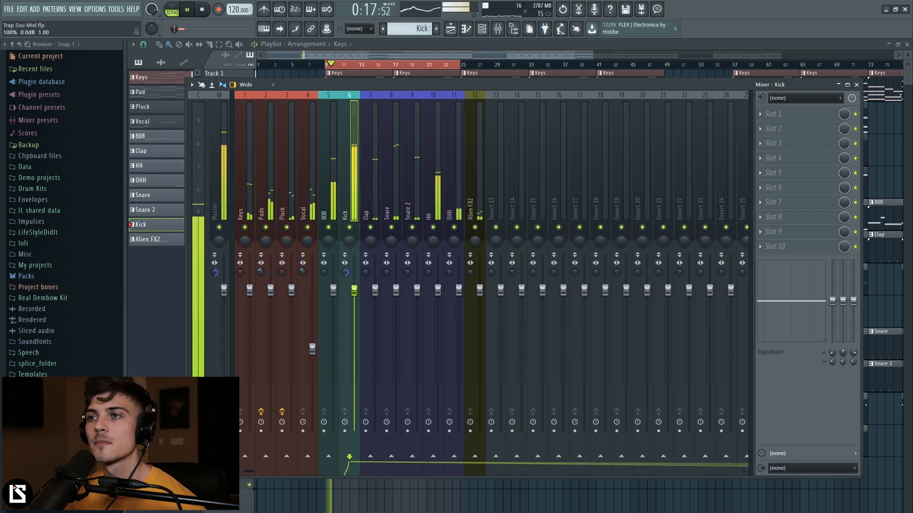
pyautogui.moveTo(333, 290); pyautogui.dragTo(333, 298)
# Solo the drum tracks in turn to compare the Clap and snares, and lower the Snare 2 fader slightly.
pyautogui.click(392, 192)
pyautogui.click(376, 202)
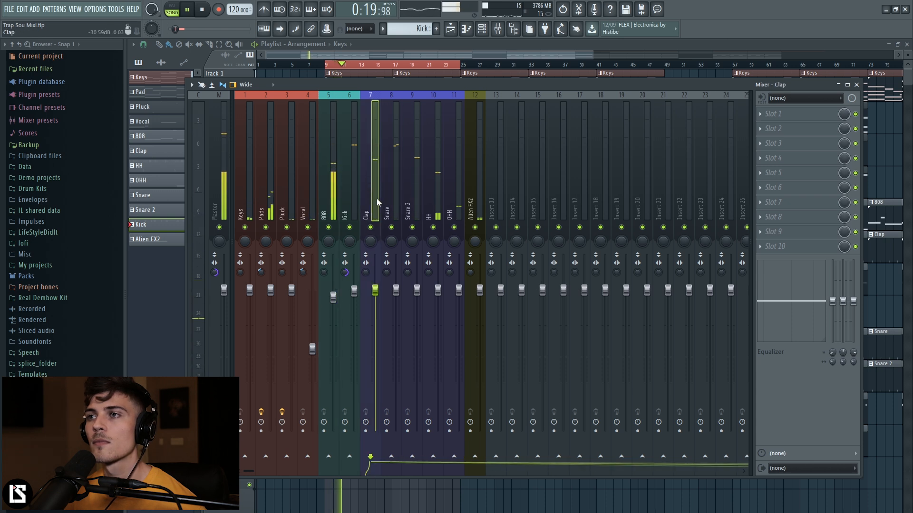
pyautogui.rightClick(371, 228)
pyautogui.rightClick(391, 228)
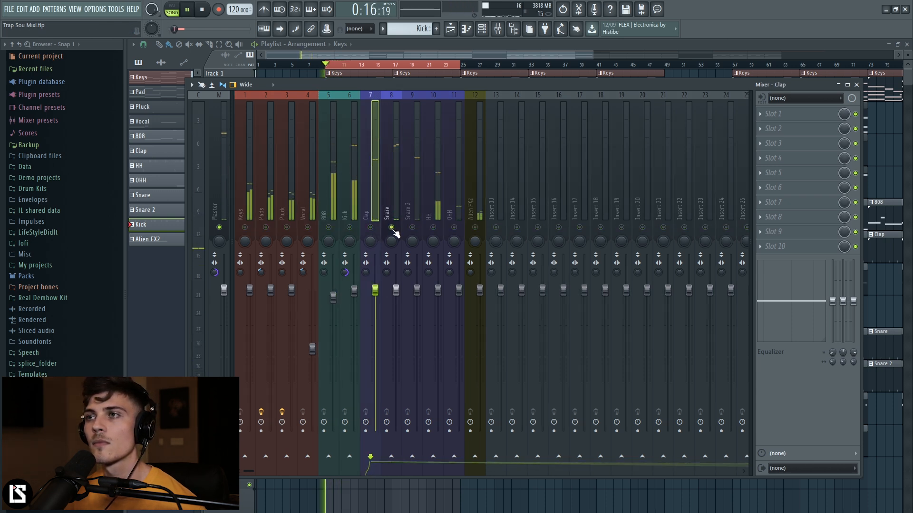
pyautogui.rightClick(412, 227)
pyautogui.rightClick(412, 228)
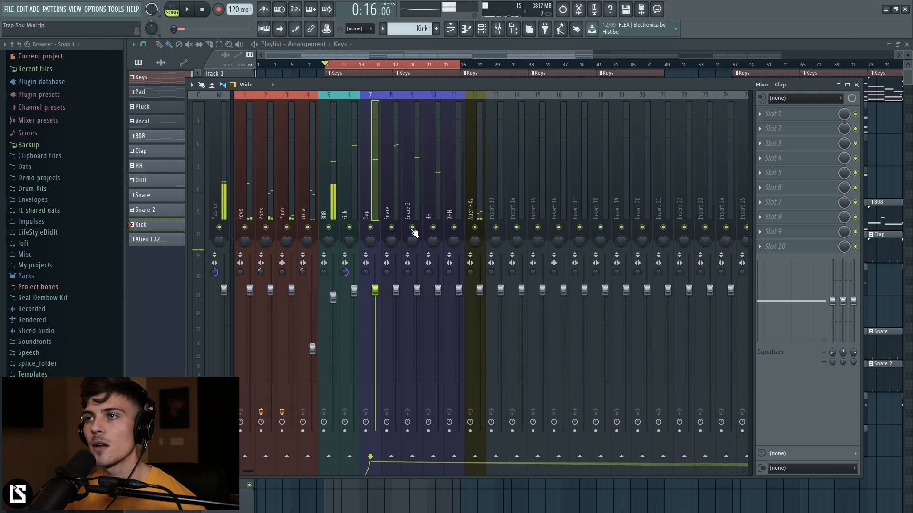
pyautogui.click(413, 200)
pyautogui.press('space')
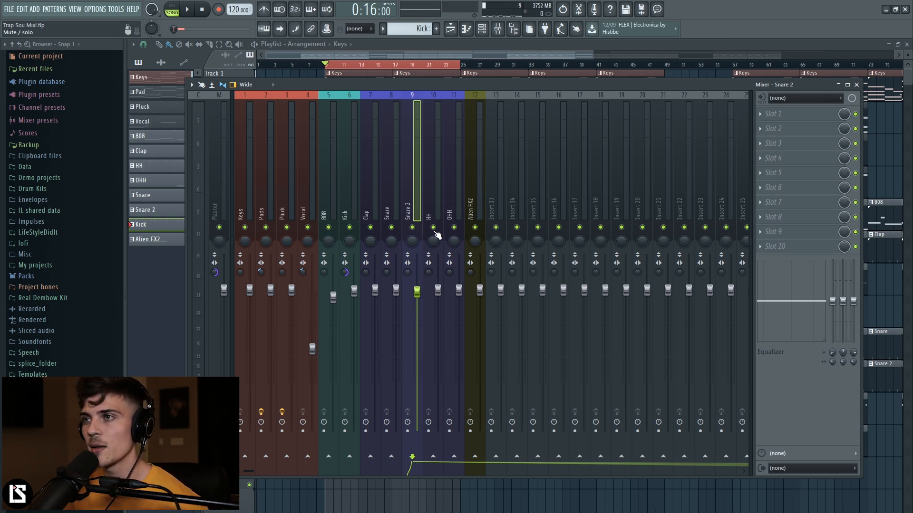
# Pan the HH track slightly left, raise the HH and Alien FX2 faders a little, and lower the OHH fader.
pyautogui.press('space')
pyautogui.click(433, 240)
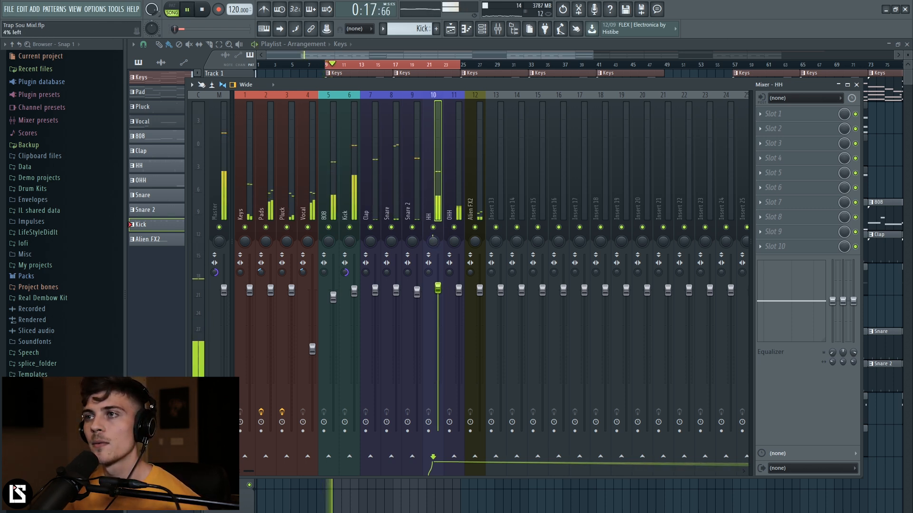
pyautogui.moveTo(459, 290); pyautogui.dragTo(479, 287)
pyautogui.press('space')
# Lower the Vocal track's fader to -11.7 dB and the 808 track's fader to -2.0 dB during playback.
pyautogui.press('space')
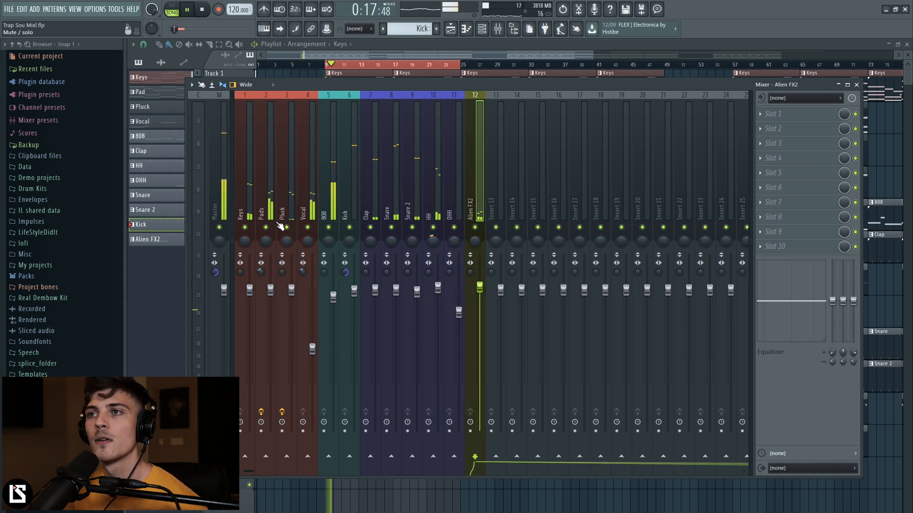
pyautogui.click(316, 336)
pyautogui.moveTo(311, 352); pyautogui.dragTo(312, 355)
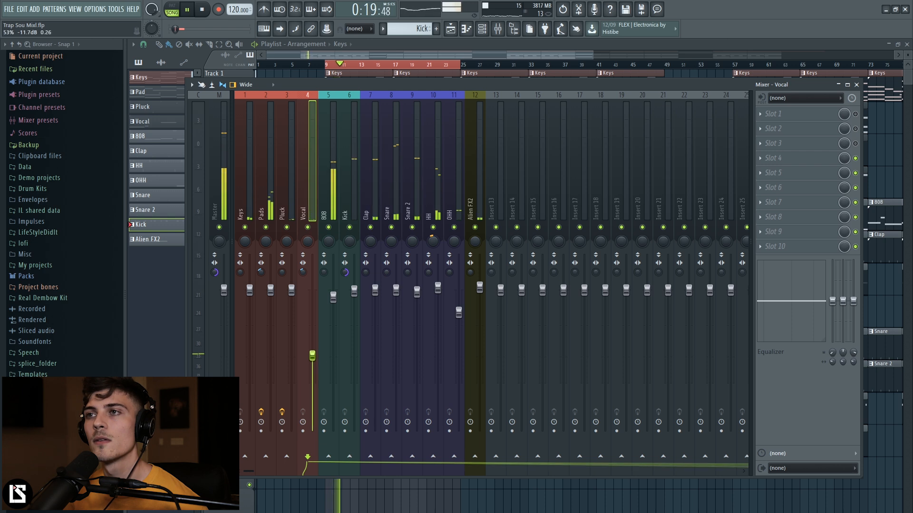
pyautogui.moveTo(333, 297); pyautogui.dragTo(333, 302)
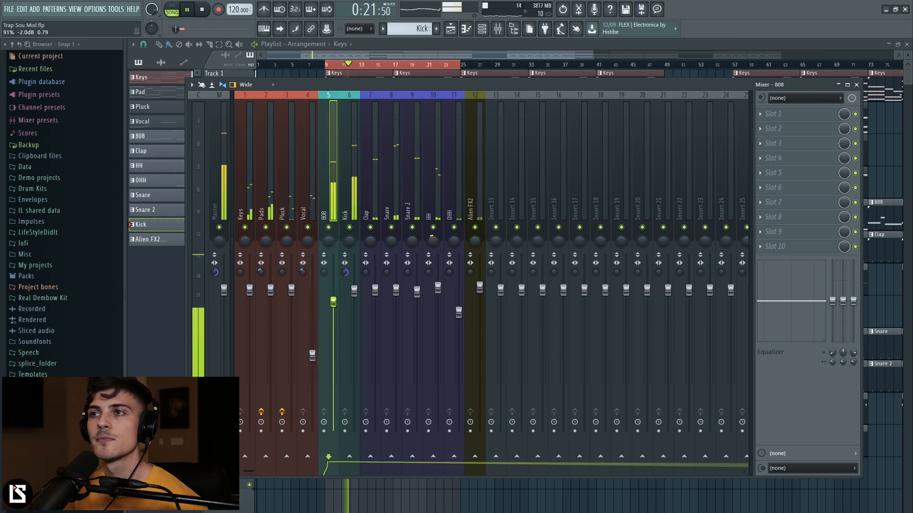
# Lower the OHH track's fader further and bring the Vocal track's fader down to -12.9 dB.
pyautogui.click(459, 312)
pyautogui.moveTo(459, 313); pyautogui.dragTo(458, 335)
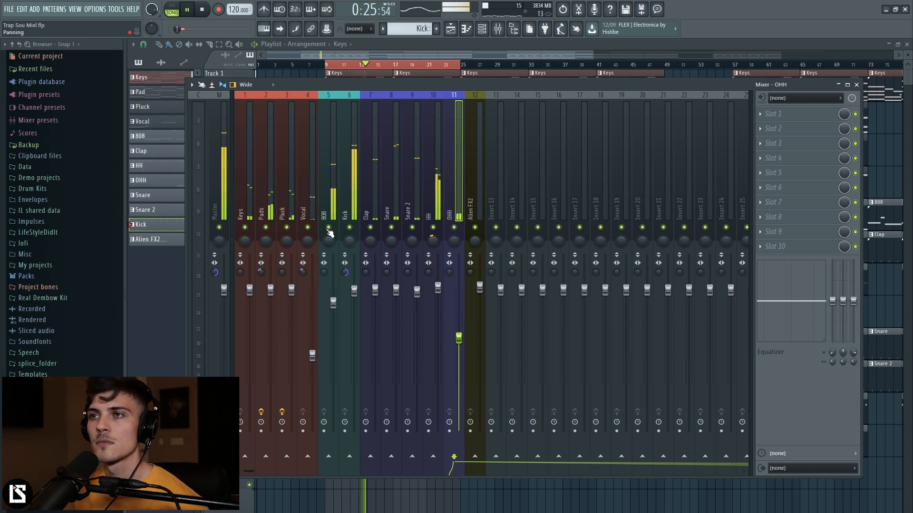
pyautogui.click(312, 356)
pyautogui.moveTo(312, 355); pyautogui.dragTo(311, 357)
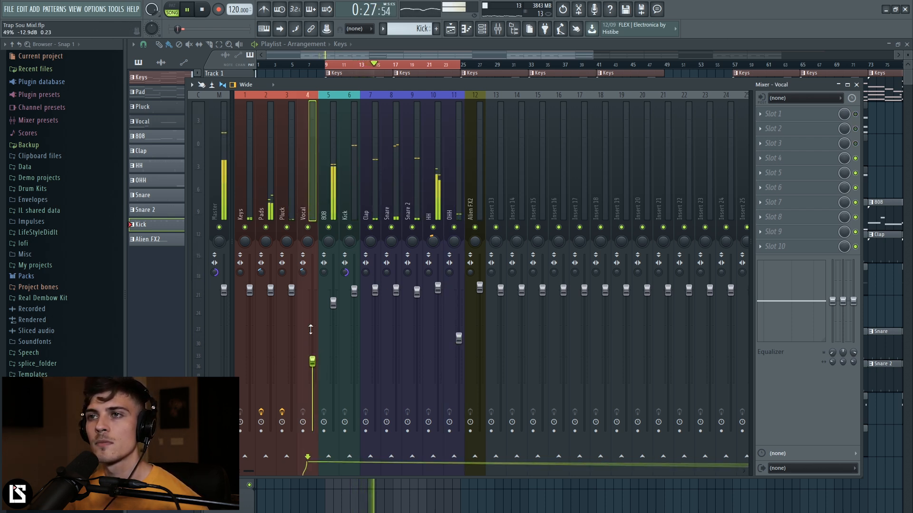
# Raise the Keys track's fader to 1.6 dB while auditioning it soloed with the other melody tracks, and restore all tracks.
pyautogui.rightClick(246, 228)
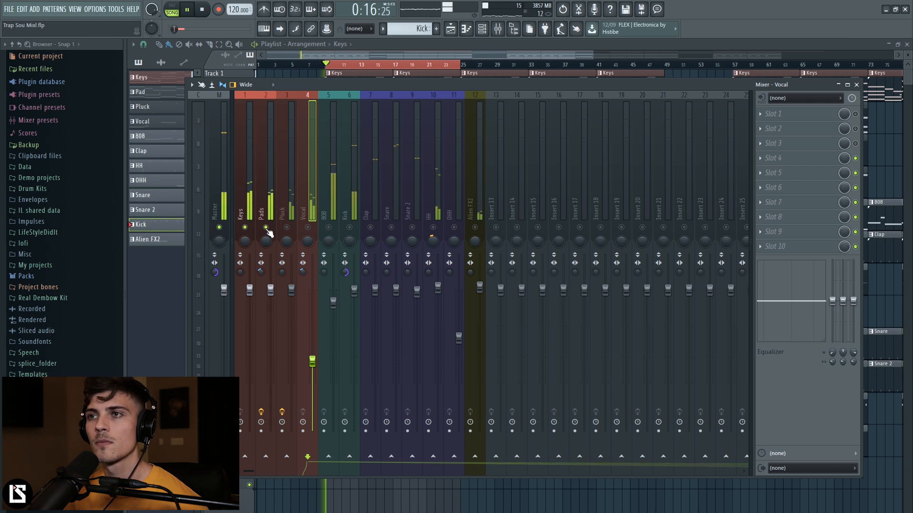
pyautogui.moveTo(252, 294); pyautogui.dragTo(252, 284)
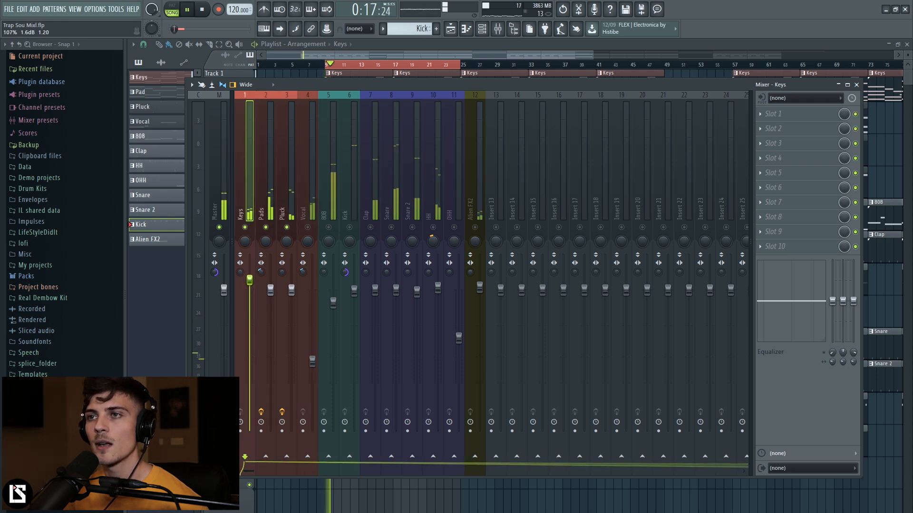
pyautogui.rightClick(246, 227)
pyautogui.rightClick(246, 227)
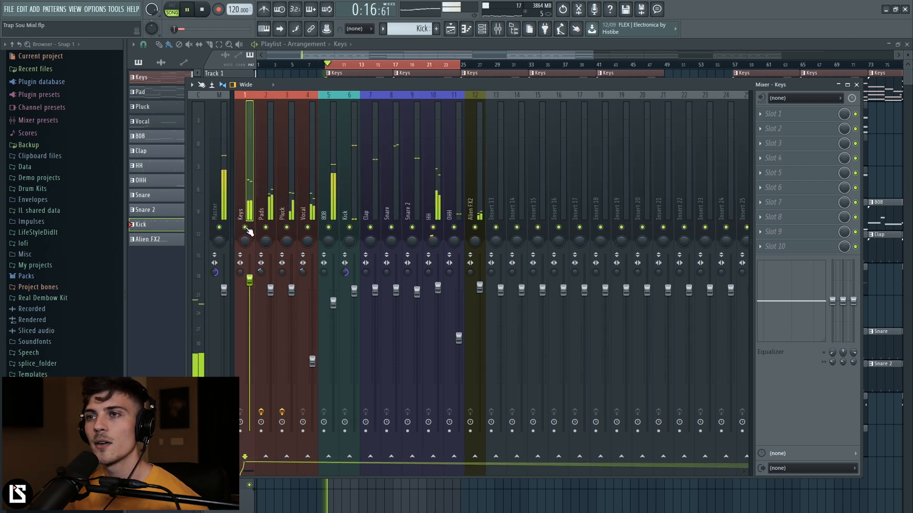
# Reset the Master track's stereo separation to its default and save the project.
pyautogui.press('space')
pyautogui.rightClick(215, 272)
pyautogui.click(223, 277)
pyautogui.press('space')
pyautogui.hotkey('ctrl', 's')
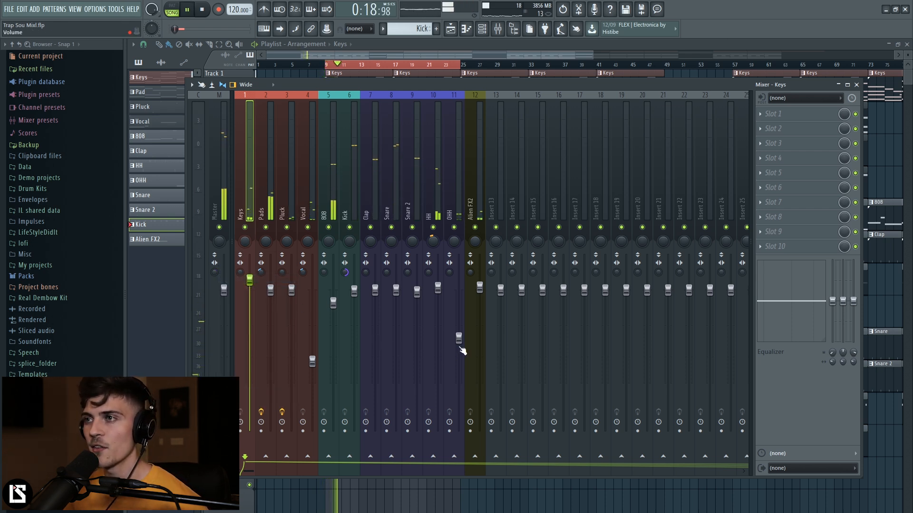
# Add Fruity Parametric EQ 2 to the Vocal track's first effect slot and cut its lows and highs.
pyautogui.press('space')
pyautogui.click(315, 208)
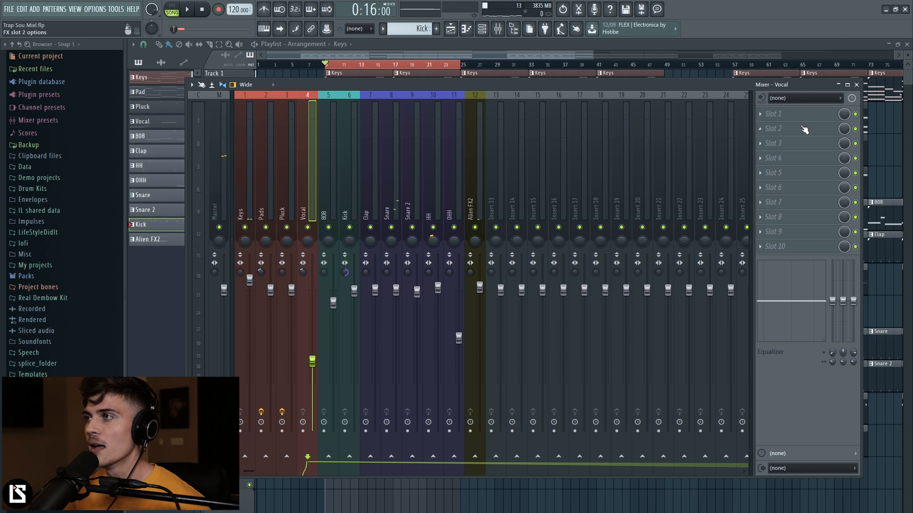
pyautogui.click(764, 117)
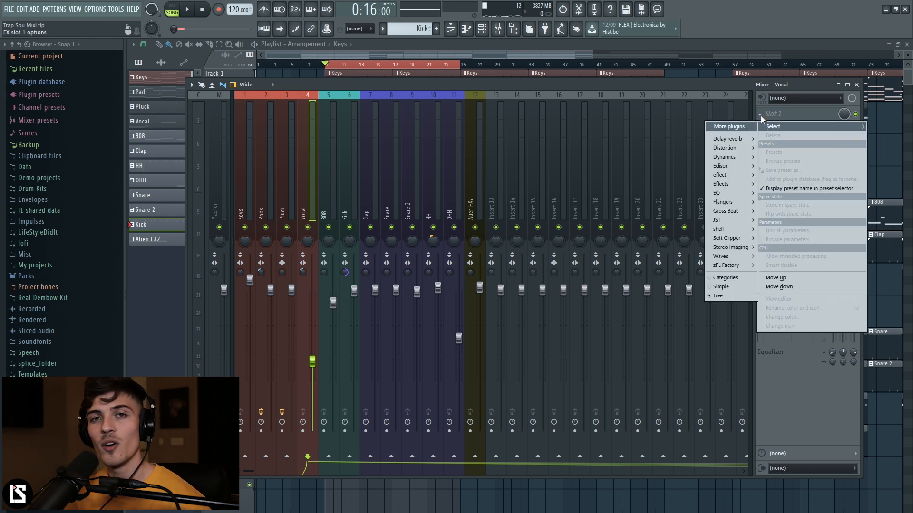
pyautogui.moveTo(717, 194)
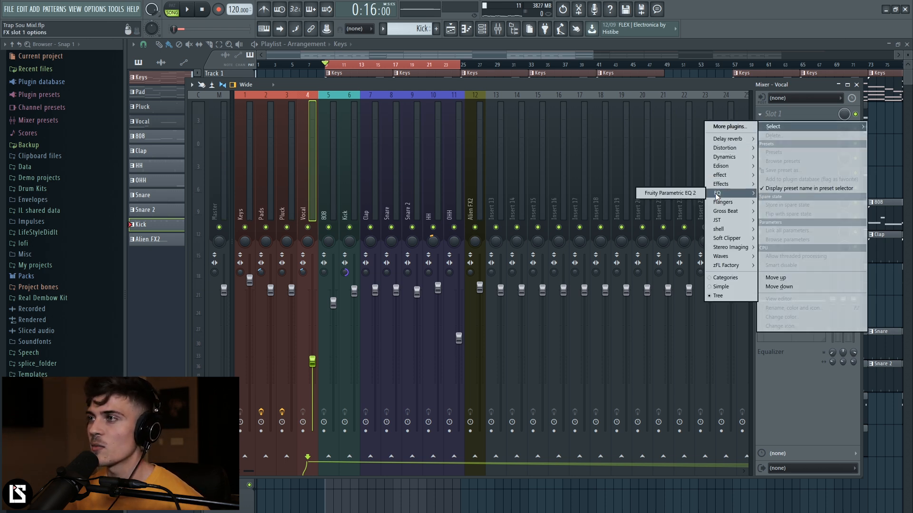
pyautogui.click(680, 195)
pyautogui.moveTo(201, 190); pyautogui.dragTo(210, 232)
pyautogui.moveTo(327, 190); pyautogui.dragTo(324, 231)
pyautogui.moveTo(212, 233); pyautogui.dragTo(221, 232)
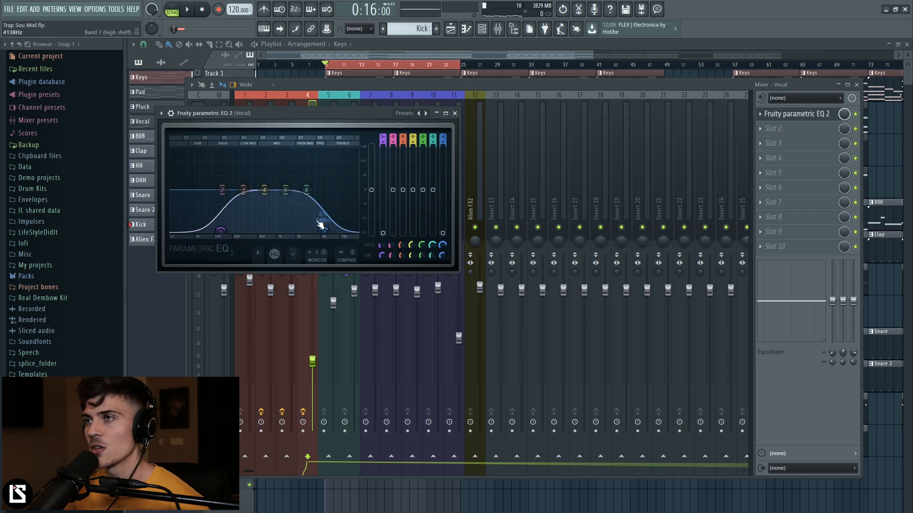
pyautogui.click(454, 113)
# Add Fruity Reeverb 2 to the Vocal track's second slot, set the decay time to 6.8 sec and adjust room size and low cut.
pyautogui.press('space')
pyautogui.click(773, 129)
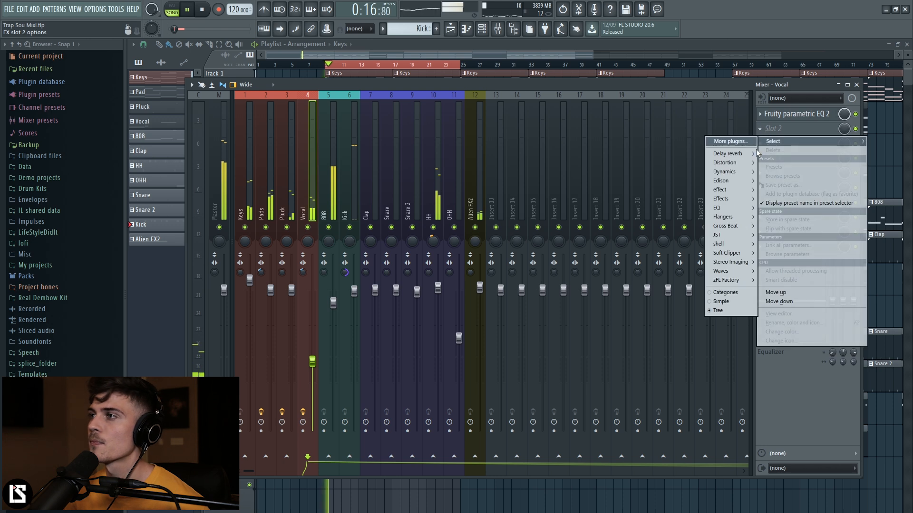
pyautogui.moveTo(751, 155)
pyautogui.click(674, 181)
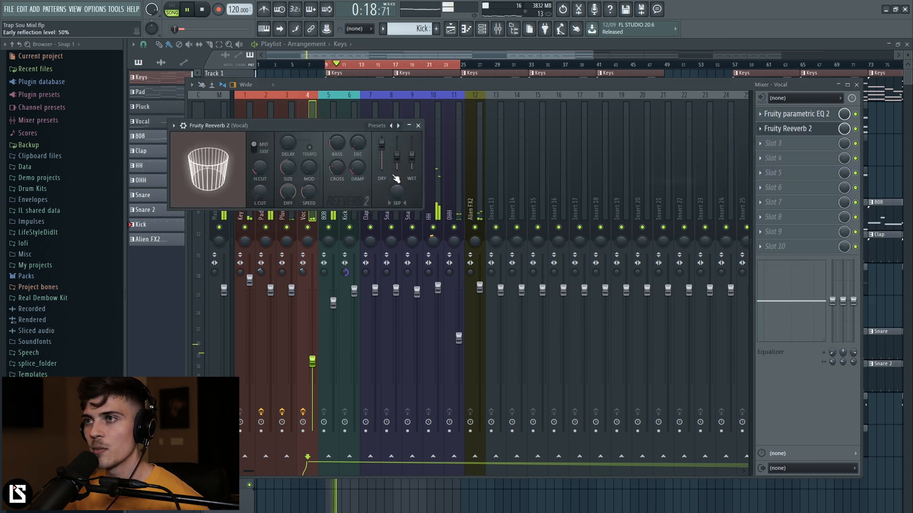
pyautogui.moveTo(360, 145); pyautogui.dragTo(360, 140)
pyautogui.moveTo(289, 169); pyautogui.dragTo(289, 158)
pyautogui.moveTo(261, 193); pyautogui.dragTo(261, 189)
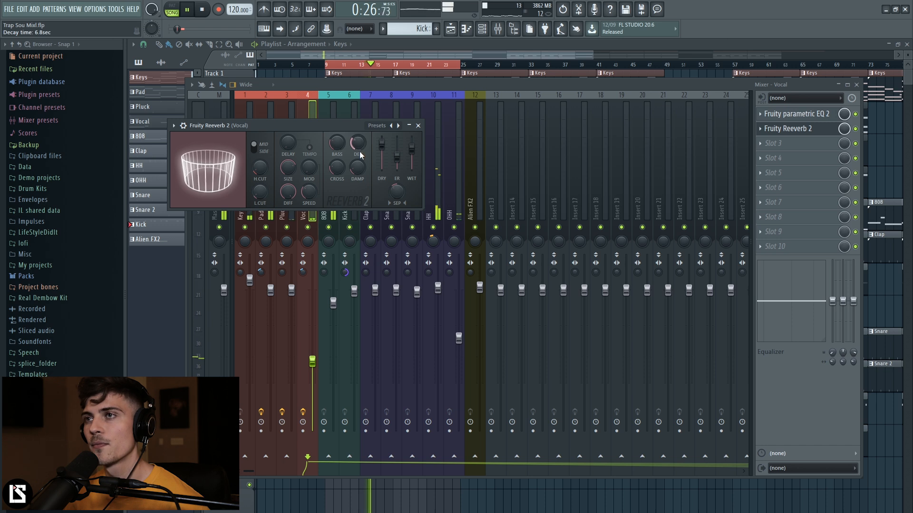
pyautogui.click(785, 128)
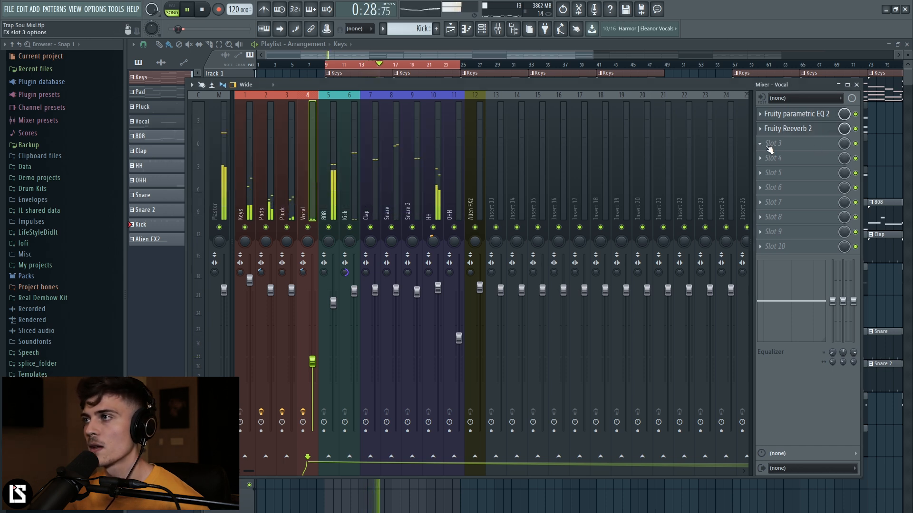
# Add H-Delay Stereo to the Vocal track's third slot and load the Life Delay 1 preset.
pyautogui.click(773, 143)
pyautogui.moveTo(735, 286)
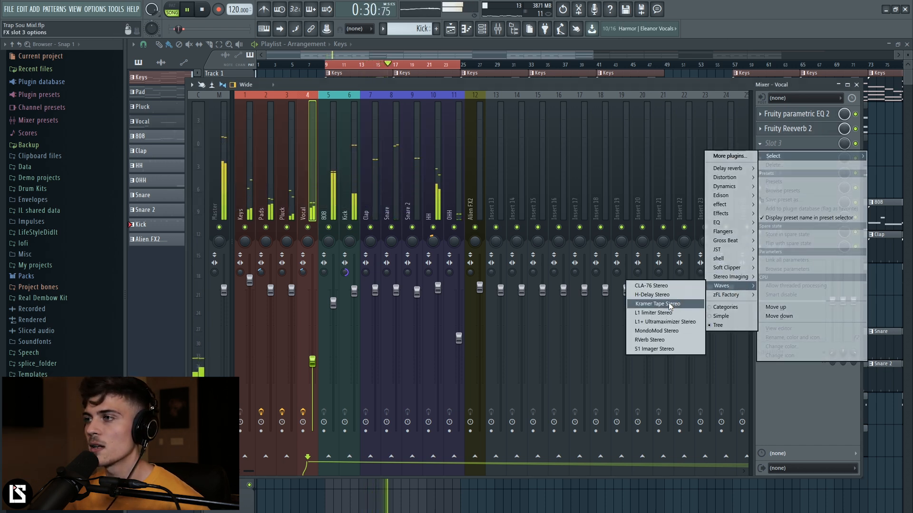
pyautogui.click(651, 294)
pyautogui.press('space')
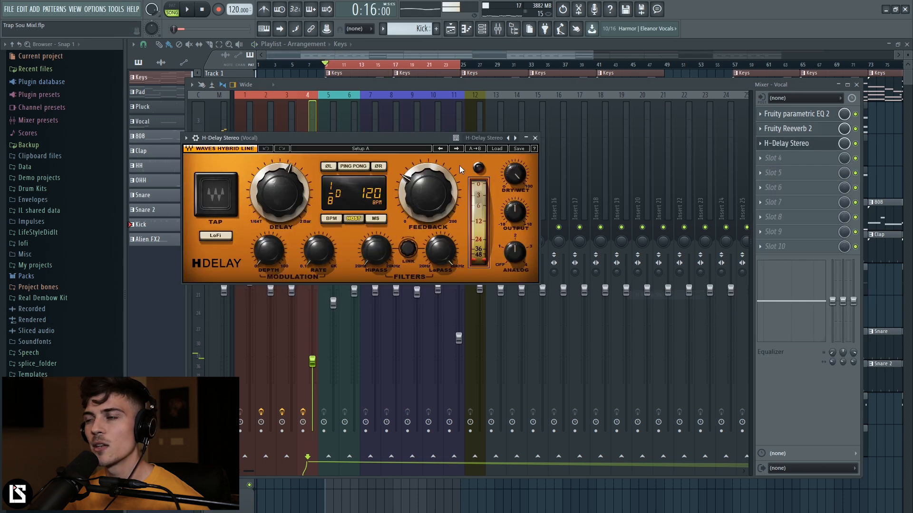
pyautogui.click(478, 143)
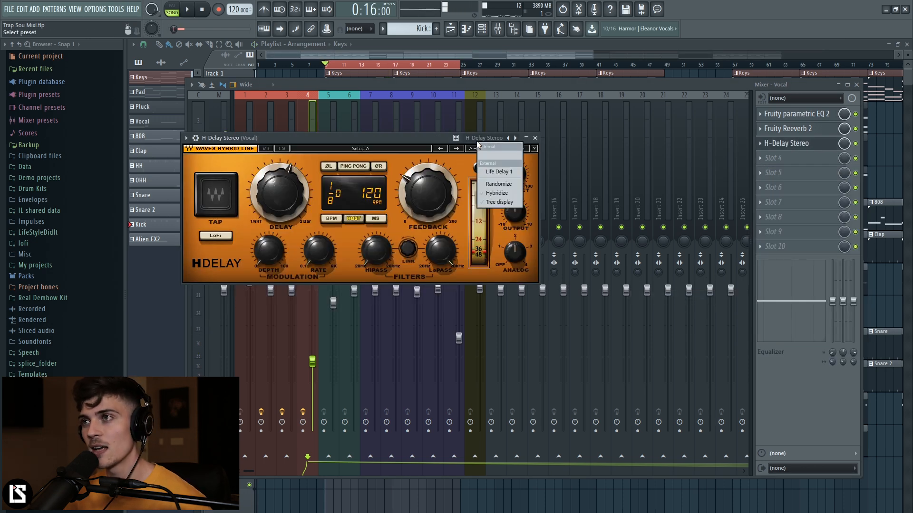
pyautogui.click(489, 173)
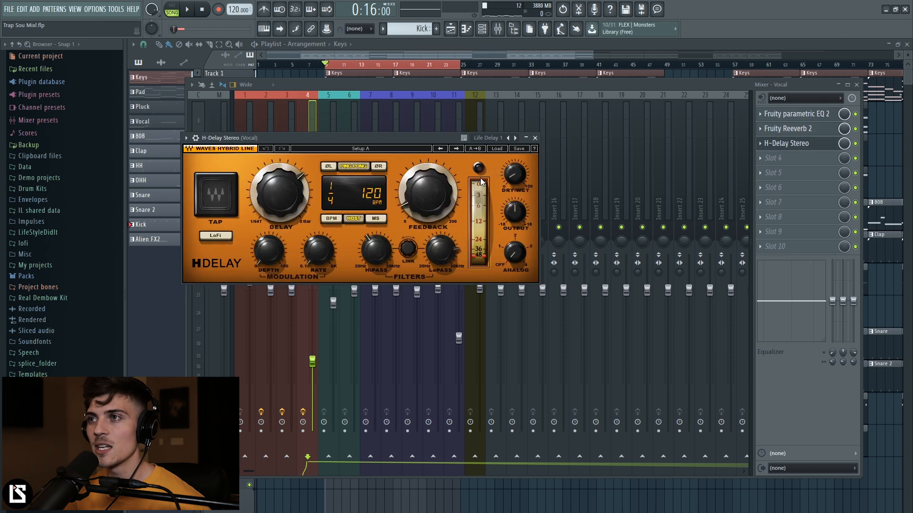
# Raise the H-Delay feedback and set its dry/wet mix to 9.
pyautogui.moveTo(427, 193); pyautogui.dragTo(428, 183)
pyautogui.moveTo(510, 179); pyautogui.dragTo(510, 190)
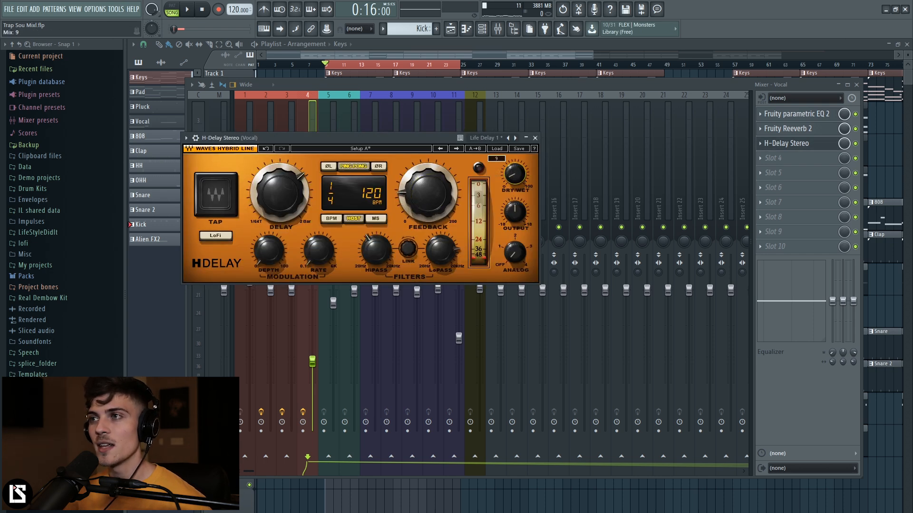
pyautogui.moveTo(446, 207); pyautogui.dragTo(446, 200)
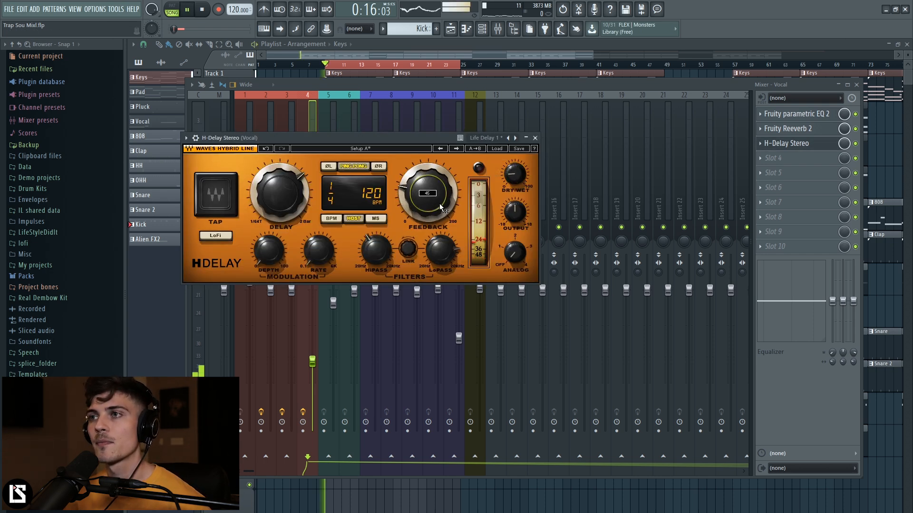
pyautogui.click(536, 137)
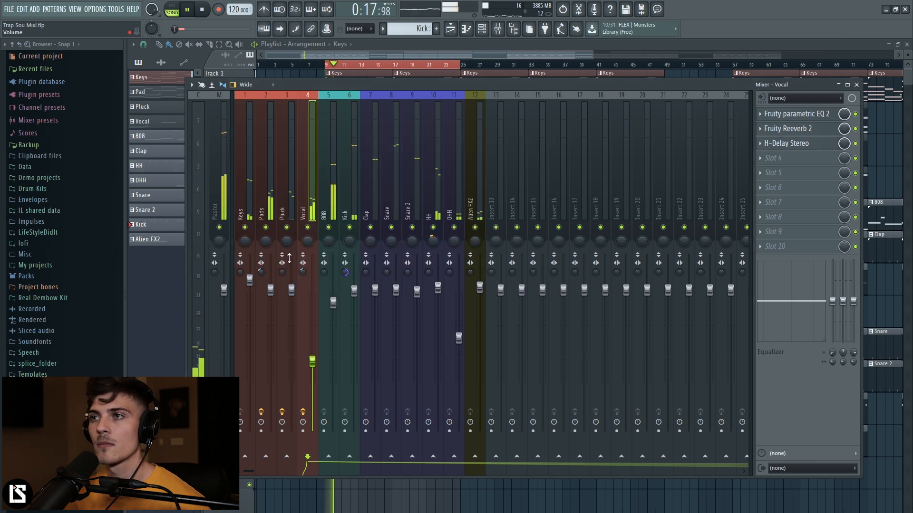
# Narrow the Vocal EQ further by moving the low cut higher and setting the high cut to 3917 Hz.
pyautogui.click(803, 119)
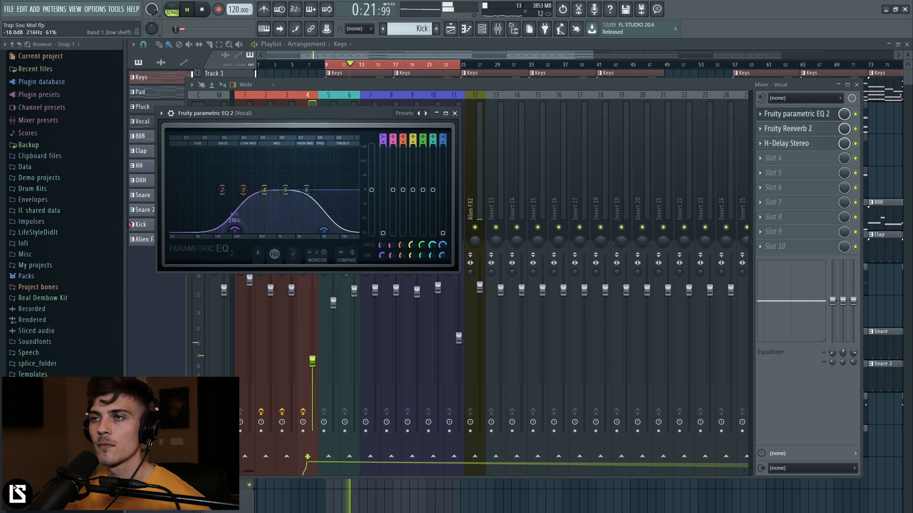
pyautogui.moveTo(333, 236); pyautogui.dragTo(316, 234)
pyautogui.moveTo(240, 231); pyautogui.dragTo(247, 238)
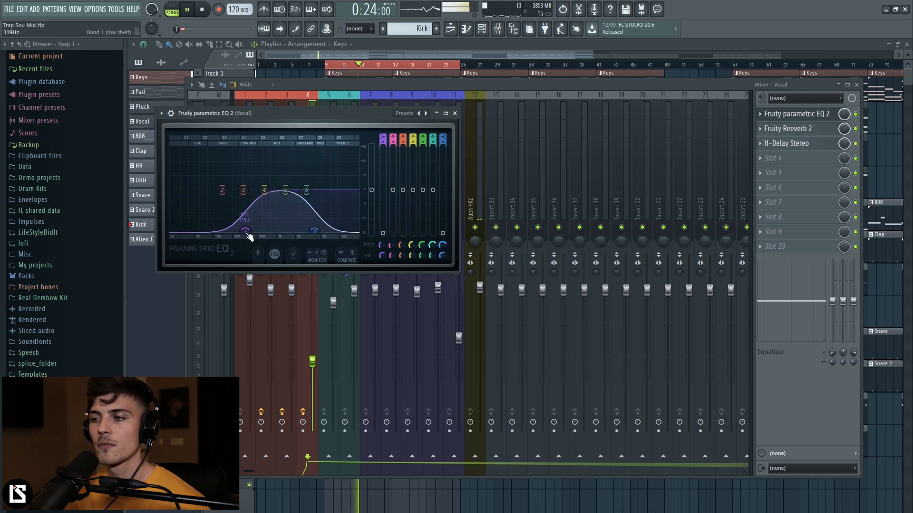
pyautogui.moveTo(251, 236); pyautogui.dragTo(245, 239)
pyautogui.moveTo(316, 234); pyautogui.dragTo(321, 236)
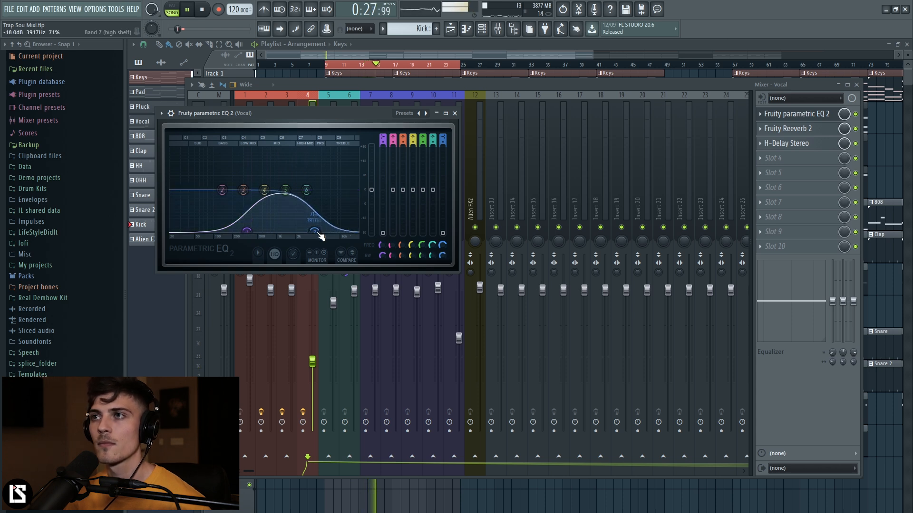
pyautogui.click(454, 114)
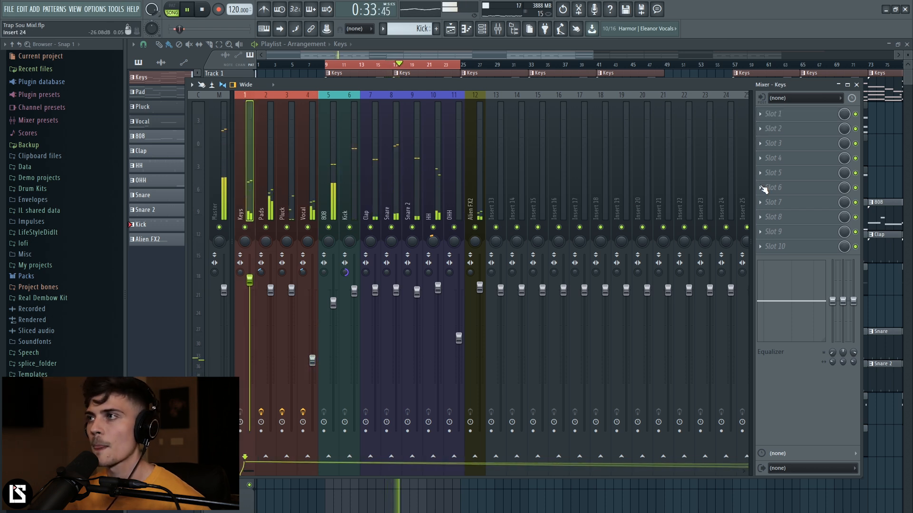
# Add Fruity Parametric EQ 2 to the Keys track's first slot and cut the lows at about 107 Hz.
pyautogui.click(771, 115)
pyautogui.moveTo(732, 193)
pyautogui.click(699, 193)
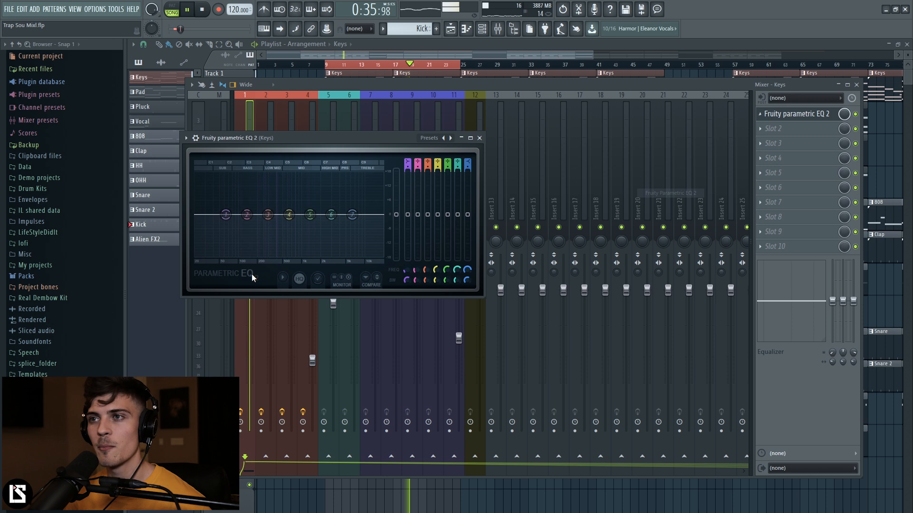
pyautogui.moveTo(235, 214); pyautogui.dragTo(240, 261)
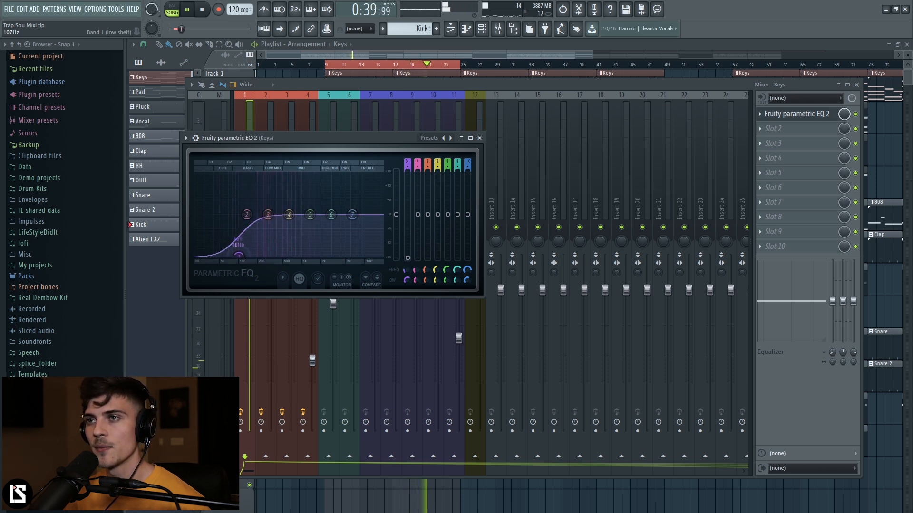
pyautogui.click(479, 137)
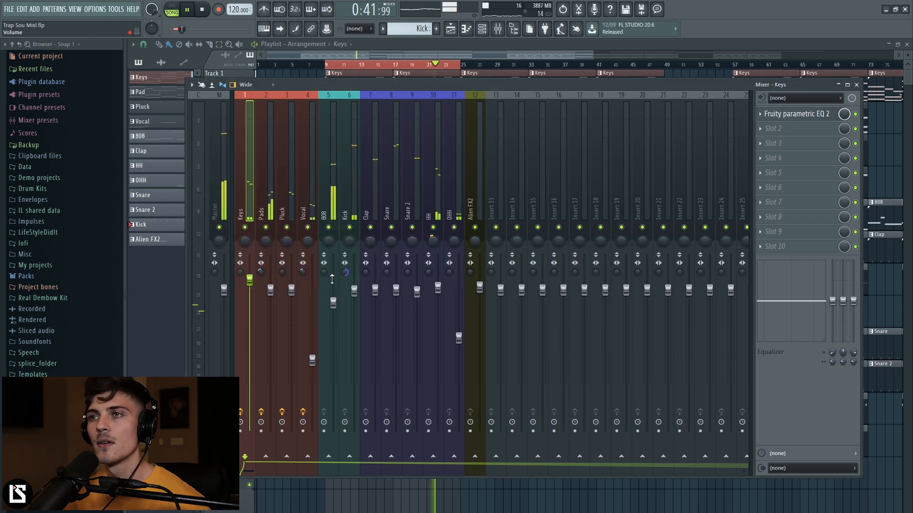
# Lower the Pluck track's fader slightly, set the Vocal track's fader to -12.4 dB, and stop playback.
pyautogui.click(291, 292)
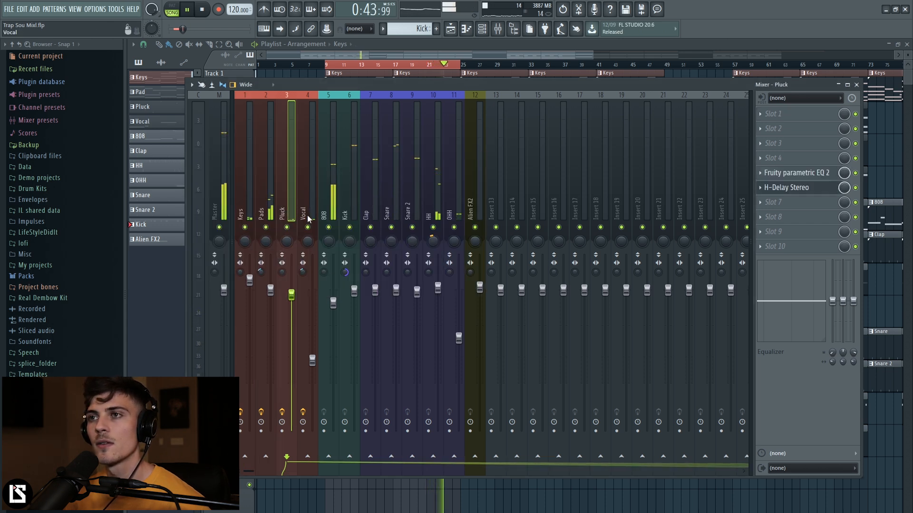
pyautogui.click(313, 360)
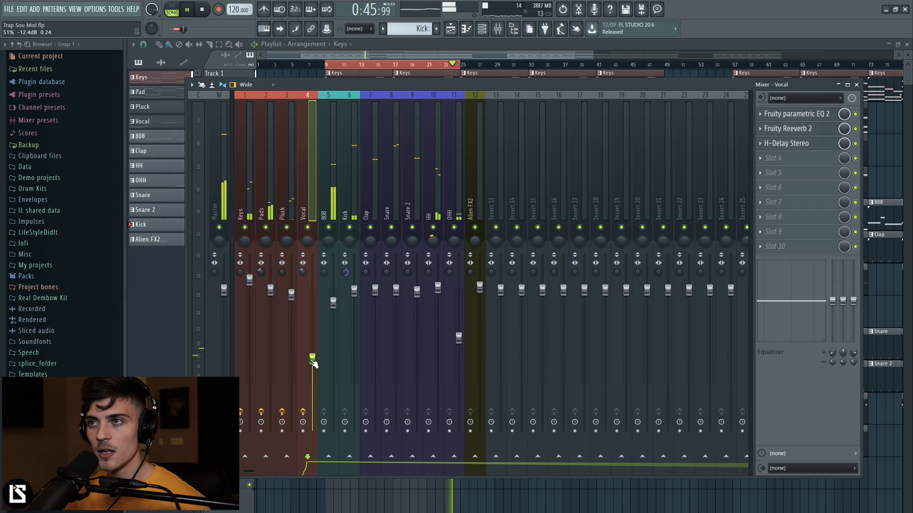
pyautogui.press('space')
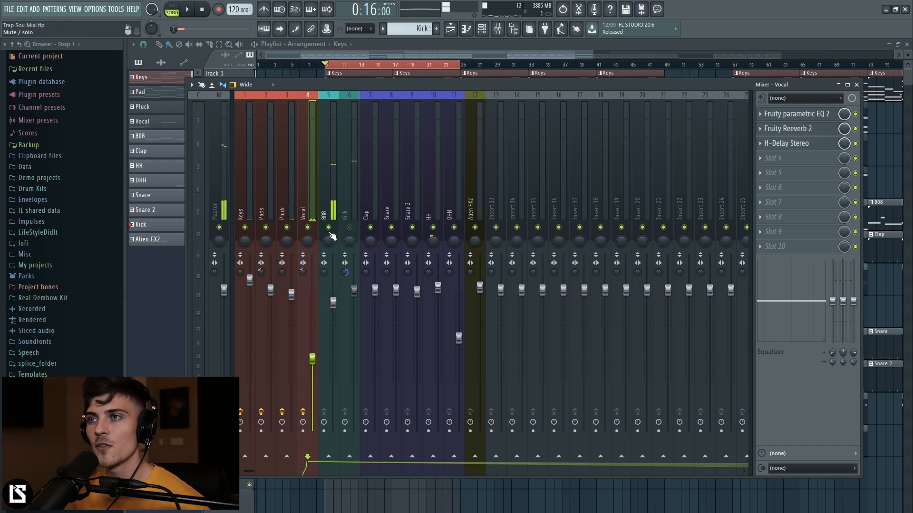
# Isolate the 808 and Kick tracks, select the Kick track, and re-enable all tracks.
pyautogui.rightClick(329, 229)
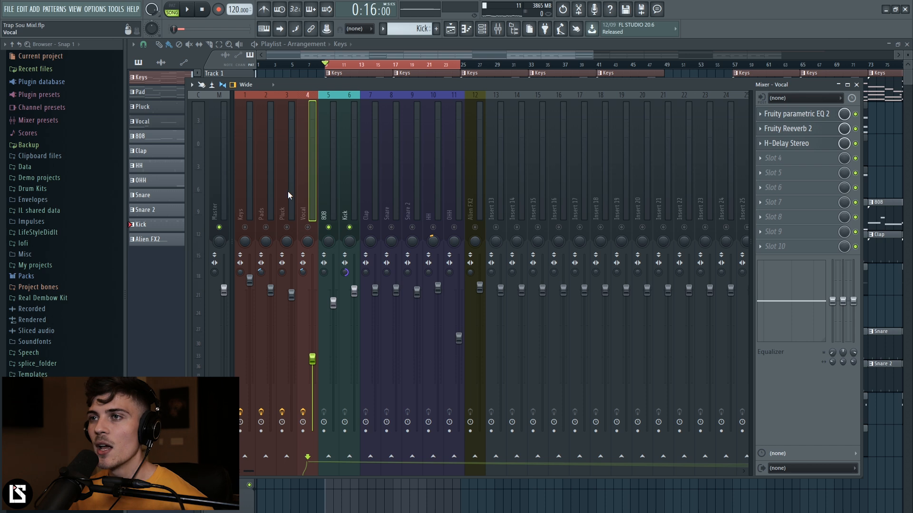
pyautogui.click(346, 183)
pyautogui.press('s')
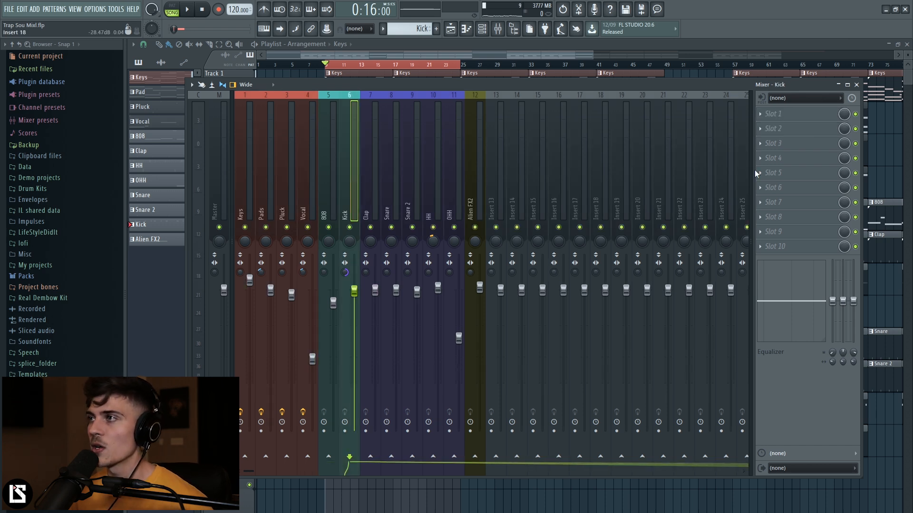
# Add Fruity Peak Controller to the Kick track's second effect slot during playback, and stop playback.
pyautogui.press('space')
pyautogui.click(765, 140)
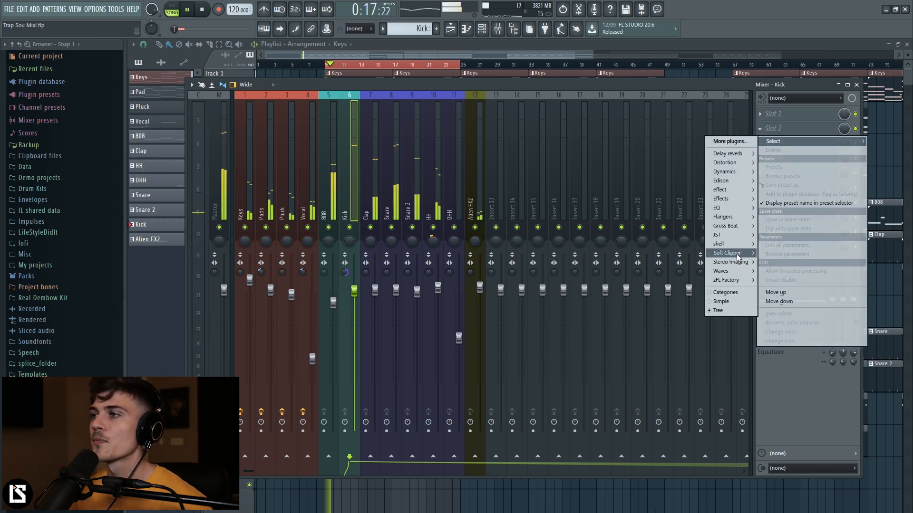
pyautogui.moveTo(732, 280)
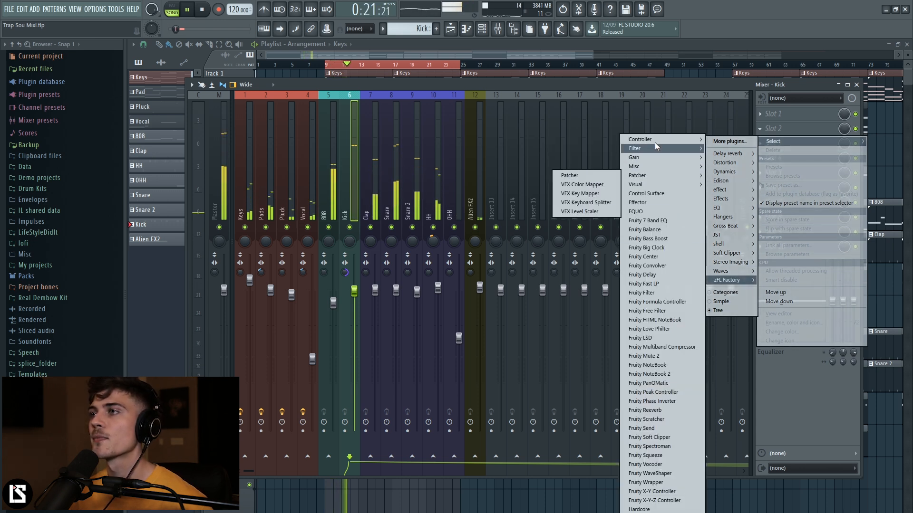
pyautogui.moveTo(655, 139)
pyautogui.click(577, 157)
pyautogui.press('space')
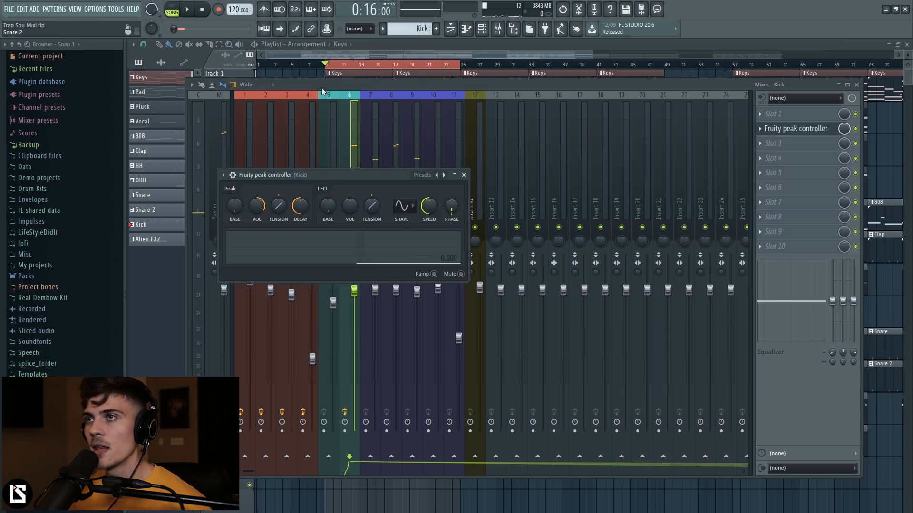
# Add Fruity Parametric EQ 2 to the 808 track's second slot and lower its first band to reduce the lows.
pyautogui.click(332, 137)
pyautogui.click(772, 130)
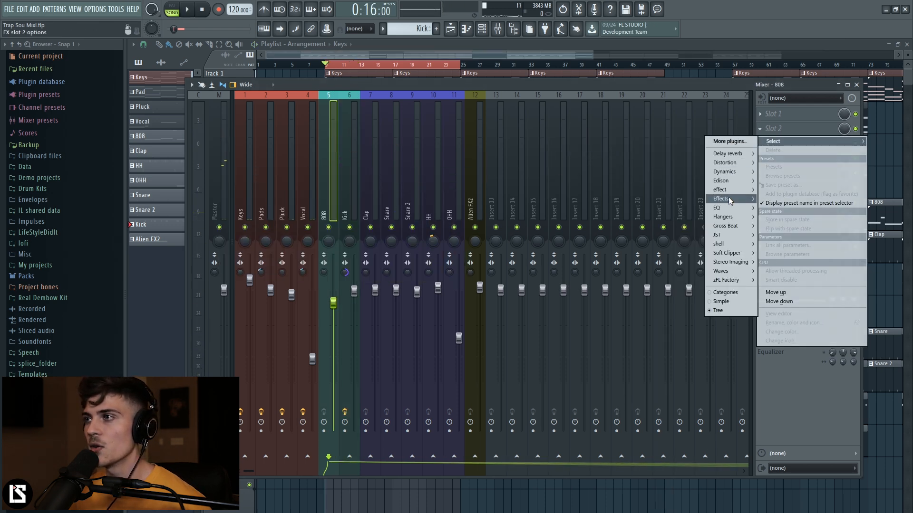
pyautogui.moveTo(719, 208)
pyautogui.click(670, 208)
pyautogui.moveTo(244, 240); pyautogui.dragTo(242, 238)
# Link the 808 EQ's band 1 level to the internal controller Peak ctrl - Peak with an inverted mapping formula.
pyautogui.rightClick(421, 240)
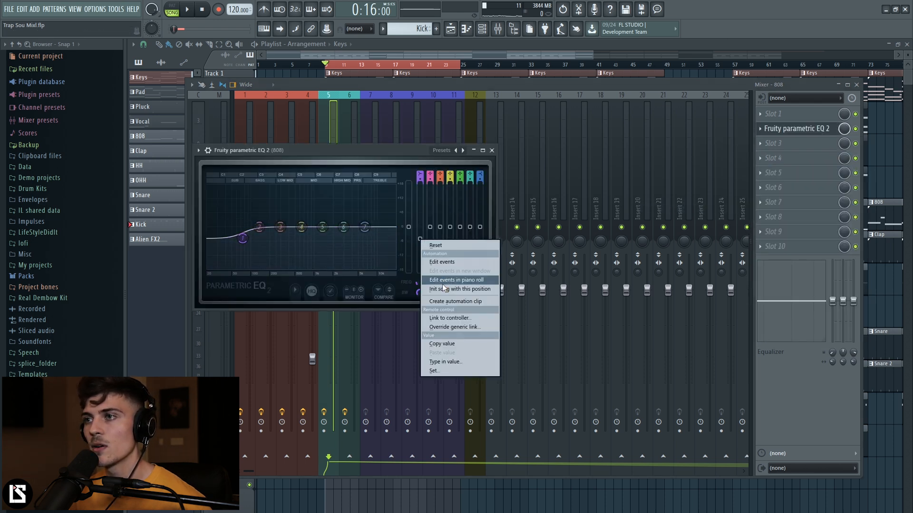
pyautogui.click(447, 318)
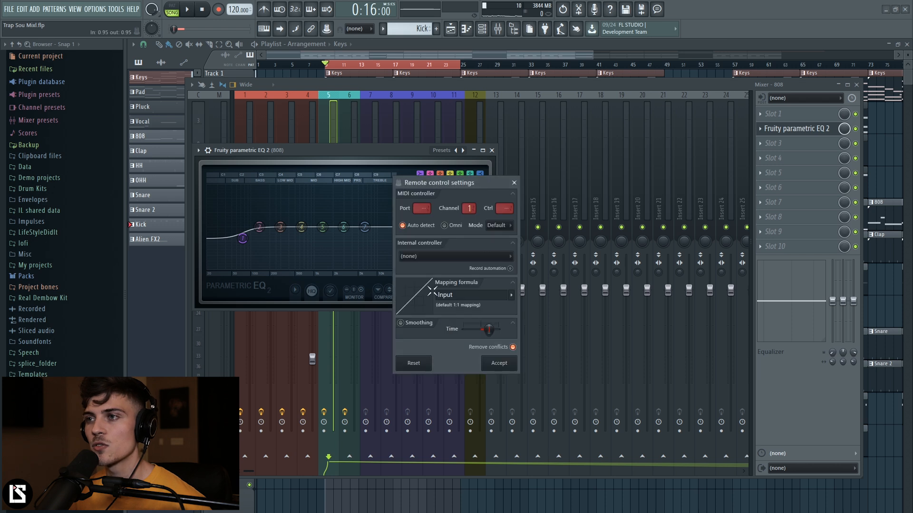
pyautogui.click(443, 259)
pyautogui.click(429, 304)
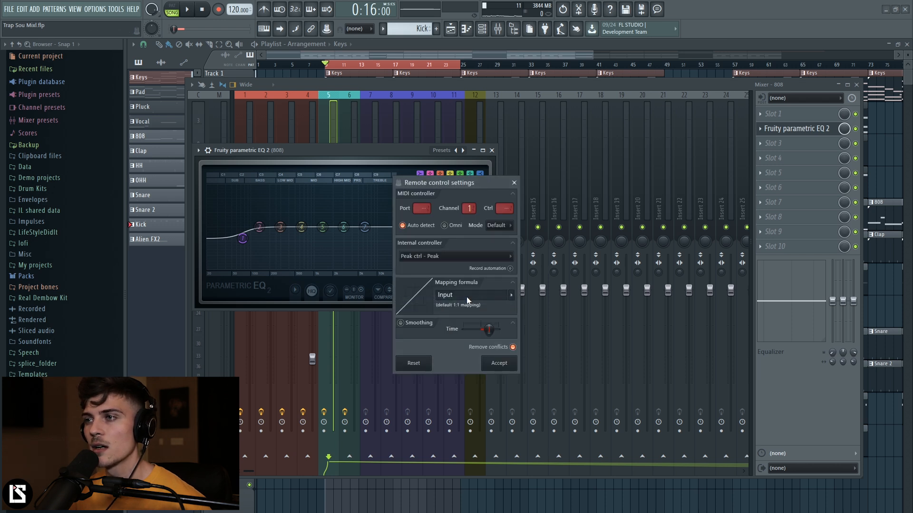
pyautogui.click(512, 296)
pyautogui.click(532, 324)
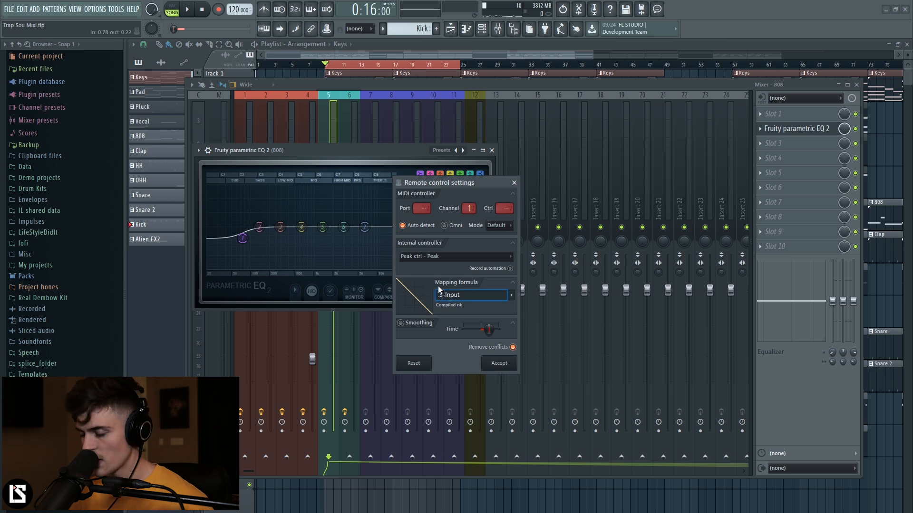
pyautogui.click(498, 369)
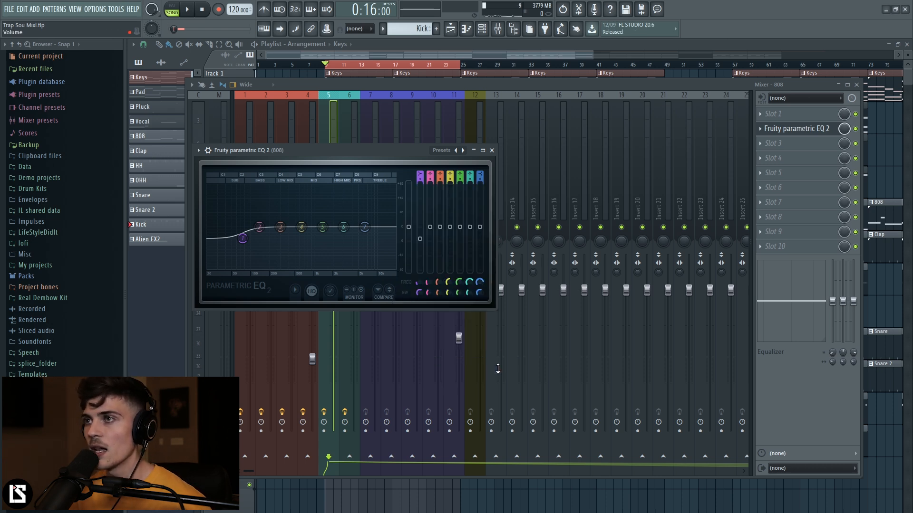
# Arrange the 808's EQ and the Kick's peak controller side by side above the mixer, and reset the EQ's band 1 level.
pyautogui.click(353, 135)
pyautogui.click(800, 129)
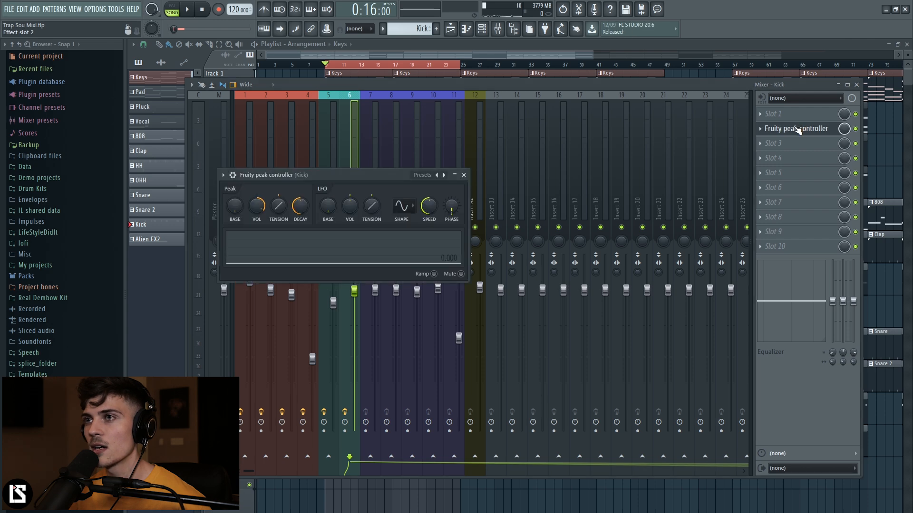
pyautogui.moveTo(359, 176); pyautogui.dragTo(596, 210)
pyautogui.click(335, 185)
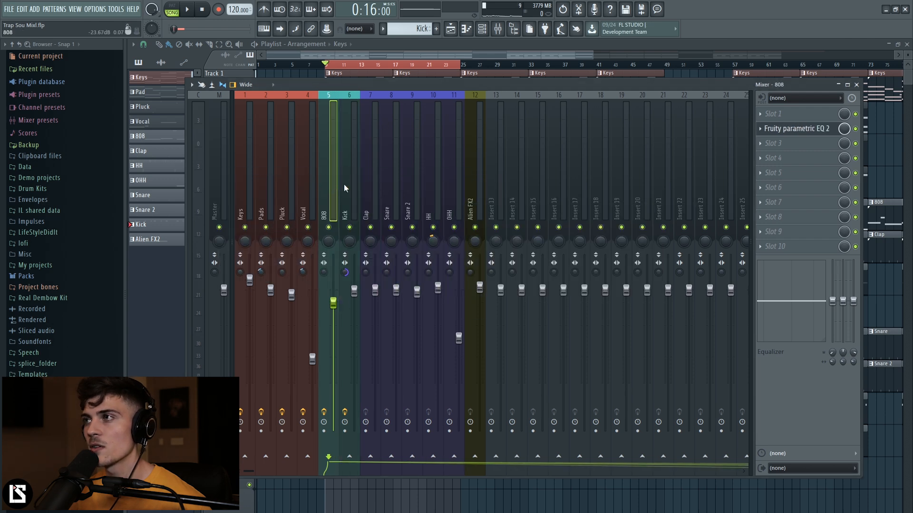
pyautogui.click(792, 130)
pyautogui.moveTo(696, 85); pyautogui.dragTo(693, 313)
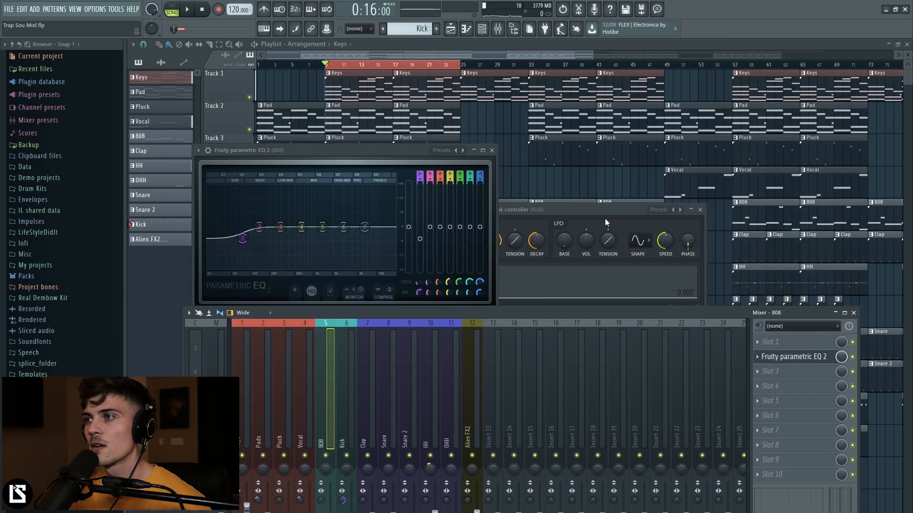
pyautogui.moveTo(560, 208); pyautogui.dragTo(634, 156)
pyautogui.moveTo(332, 149); pyautogui.dragTo(341, 118)
pyautogui.rightClick(429, 208)
pyautogui.click(438, 212)
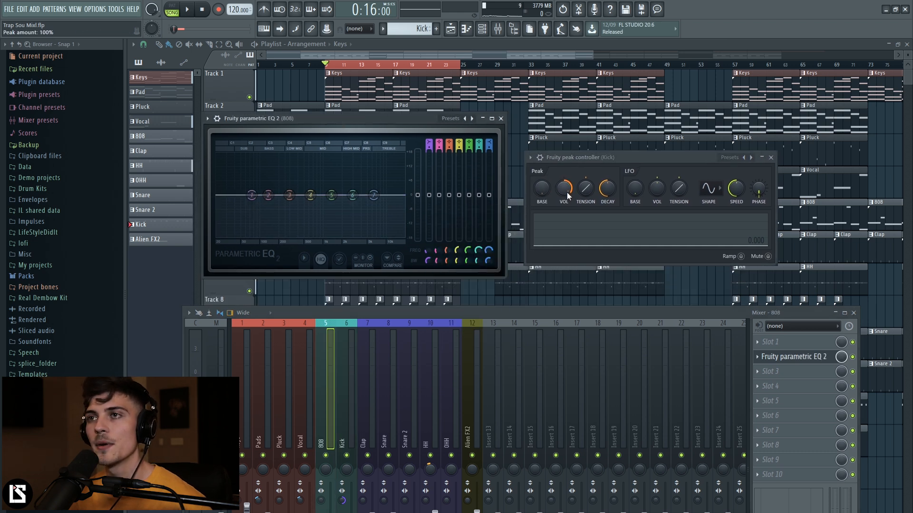
# Play the beat to check the peak controller's response, and shift the 808 EQ's first band slightly lower in frequency.
pyautogui.press('space')
pyautogui.moveTo(567, 192); pyautogui.dragTo(566, 195)
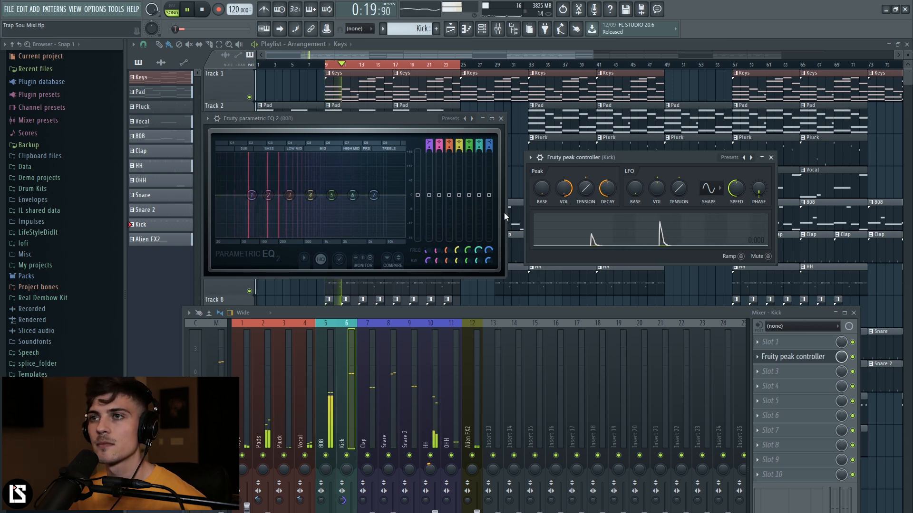
pyautogui.press('space')
pyautogui.click(254, 196)
pyautogui.moveTo(254, 196); pyautogui.dragTo(252, 196)
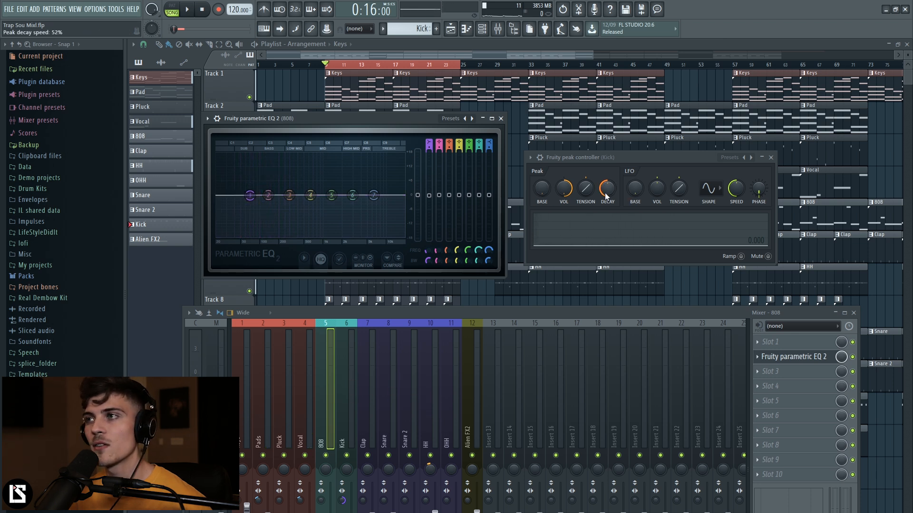
# Set the Kick peak controller's peak amount to 38% and decay speed to 71% during playback, and close both plugin windows.
pyautogui.moveTo(606, 196); pyautogui.dragTo(606, 190)
pyautogui.press('space')
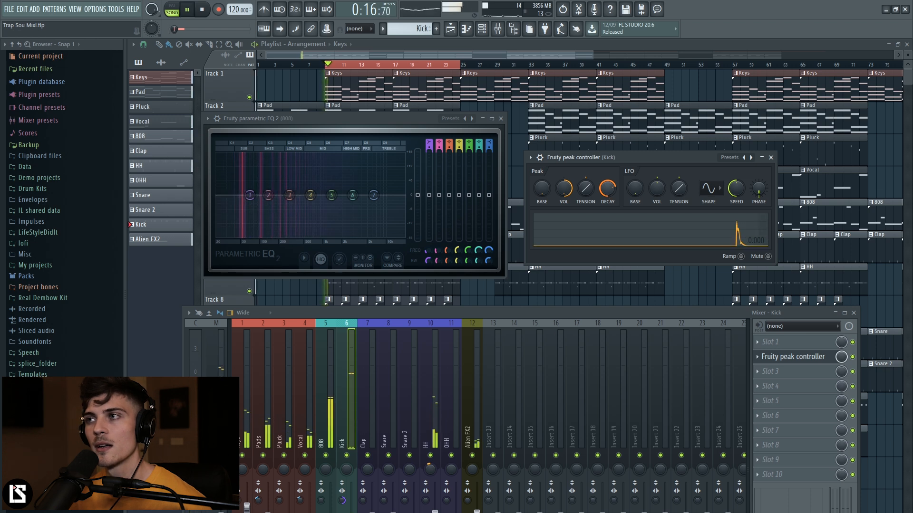
pyautogui.moveTo(607, 197); pyautogui.dragTo(561, 181)
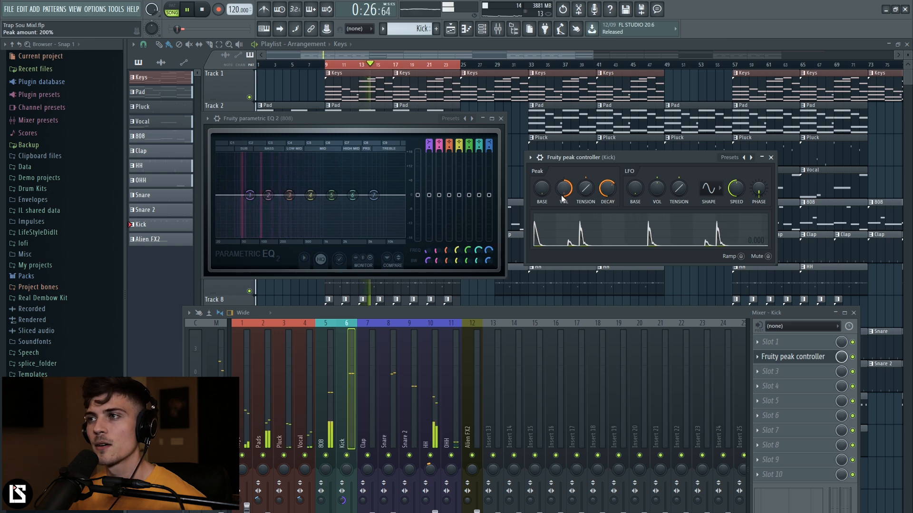
pyautogui.moveTo(563, 198)
pyautogui.mouseDown()
pyautogui.moveTo(562, 214)
pyautogui.moveTo(562, 194)
pyautogui.mouseUp()
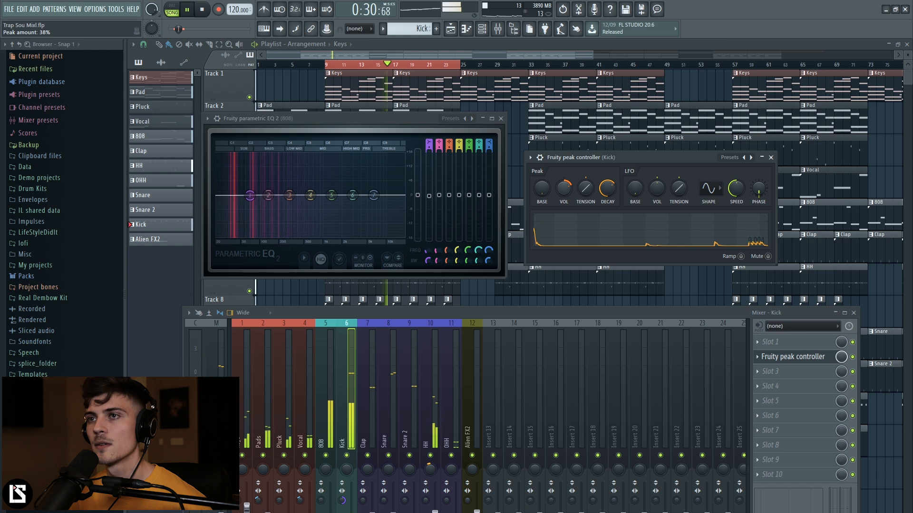
pyautogui.moveTo(606, 194); pyautogui.dragTo(605, 192)
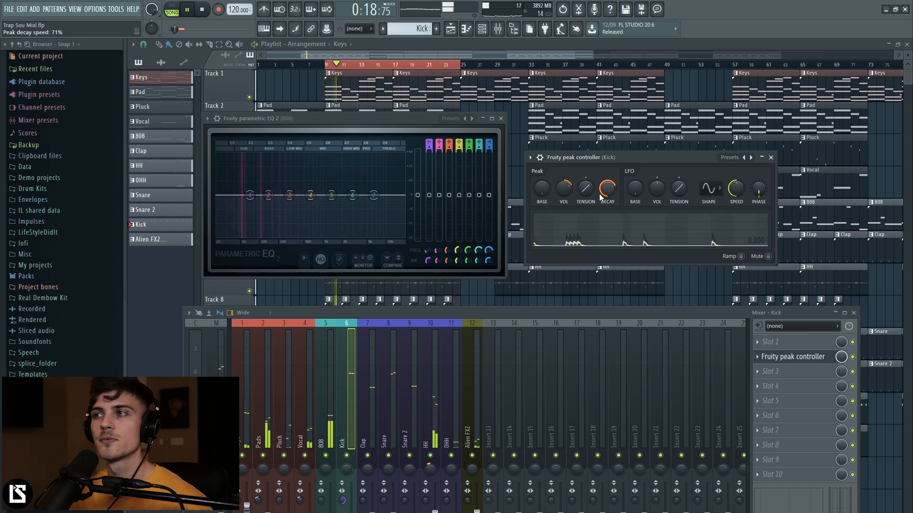
pyautogui.click(770, 157)
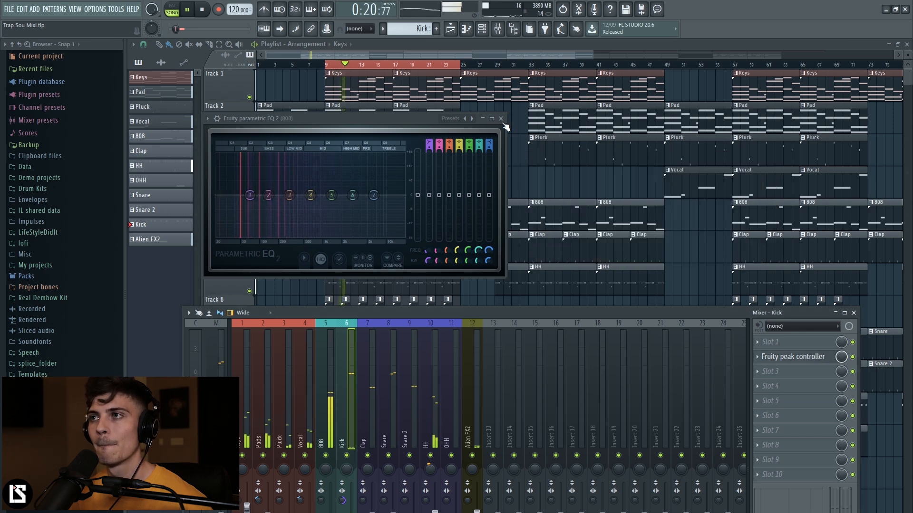
pyautogui.click(501, 119)
# Move the mixer back up, lower the OHH track's fader slightly, and restart playback.
pyautogui.moveTo(450, 312); pyautogui.dragTo(477, 135)
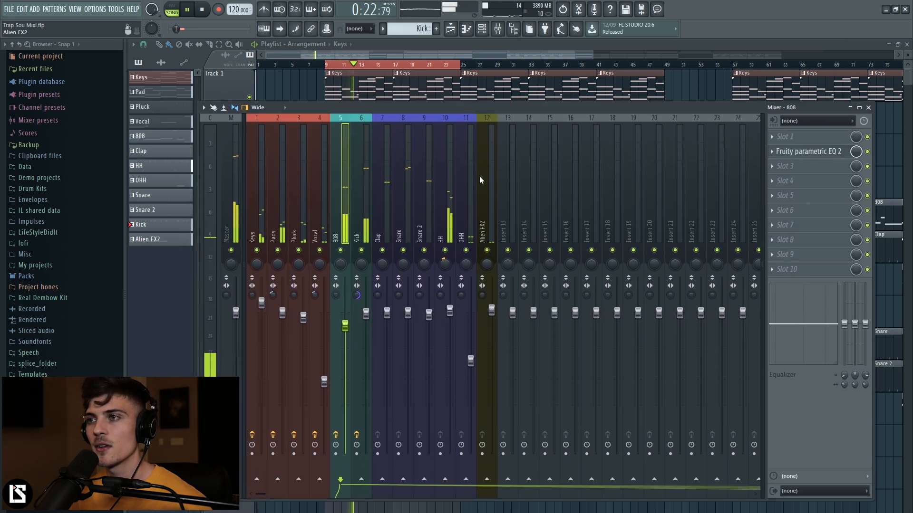
pyautogui.press('space')
pyautogui.click(470, 361)
pyautogui.press('space')
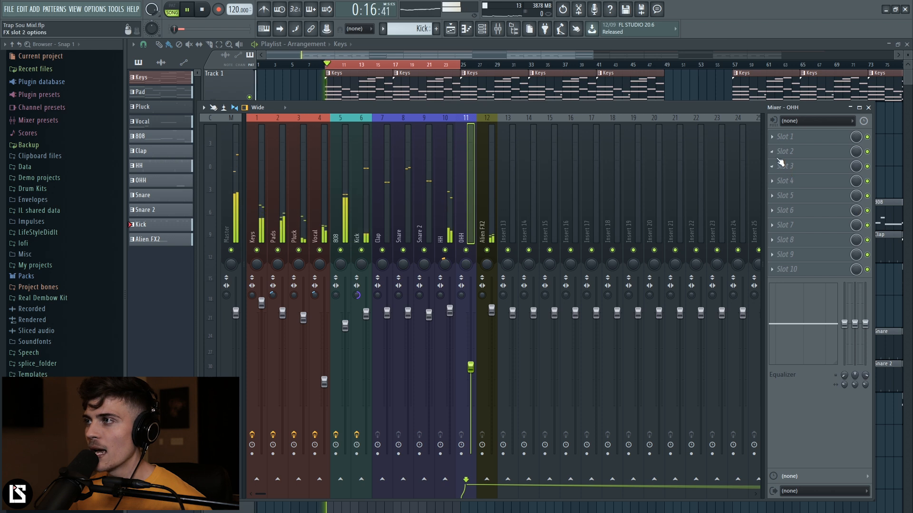
# Add Fruity Parametric EQ 2 to the OHH track's second slot, cutting its lows and lowering its highest band.
pyautogui.click(787, 151)
pyautogui.moveTo(742, 231)
pyautogui.click(682, 232)
pyautogui.moveTo(315, 178); pyautogui.dragTo(308, 202)
pyautogui.moveTo(189, 177); pyautogui.dragTo(232, 219)
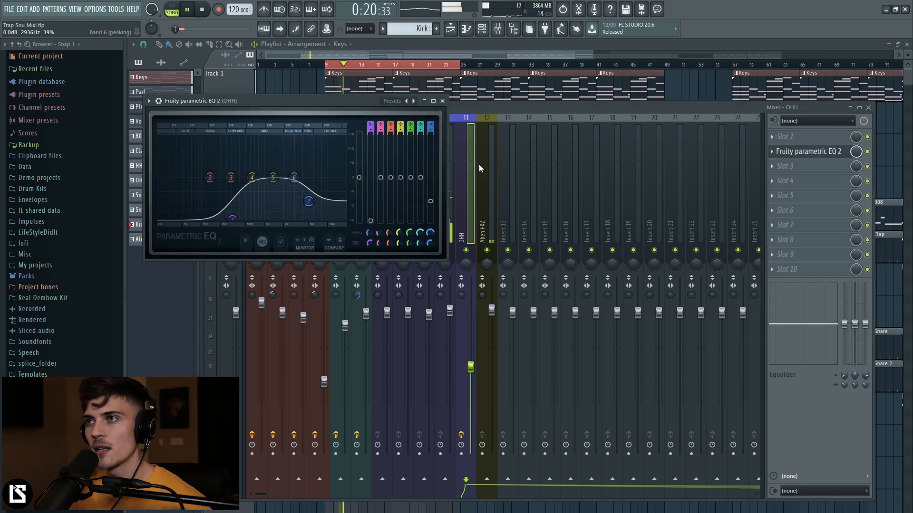
pyautogui.click(442, 100)
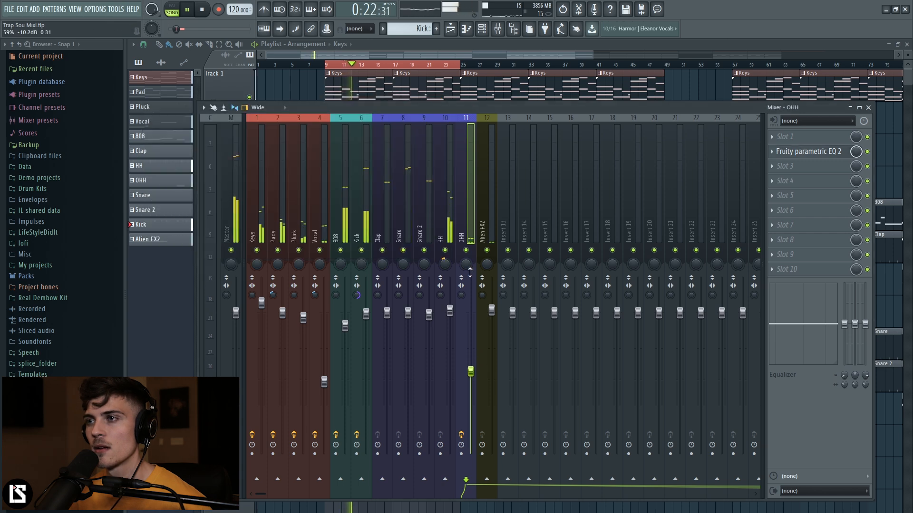
# Add Fruity Reeverb 2 to the OHH track's third slot with a larger room size and a 71% wet level.
pyautogui.click(782, 168)
pyautogui.moveTo(741, 191)
pyautogui.click(686, 218)
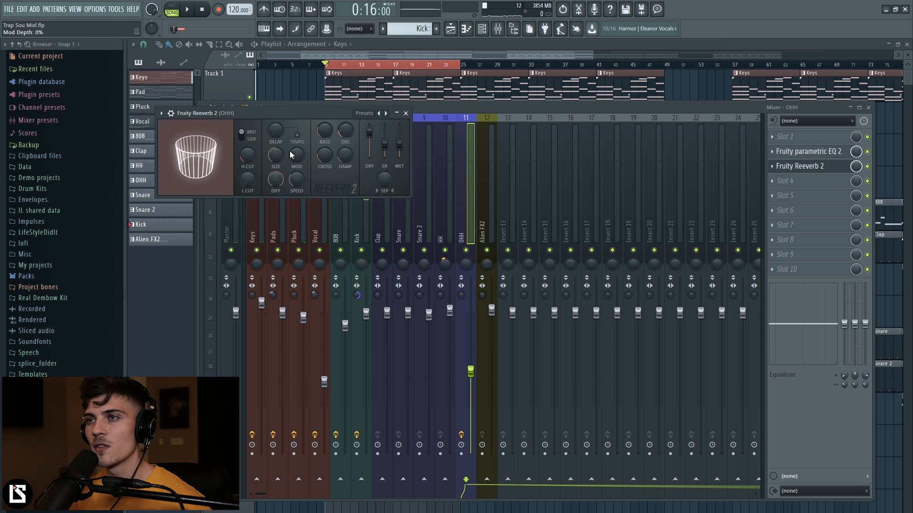
pyautogui.moveTo(276, 155); pyautogui.dragTo(276, 149)
pyautogui.moveTo(385, 180); pyautogui.dragTo(384, 188)
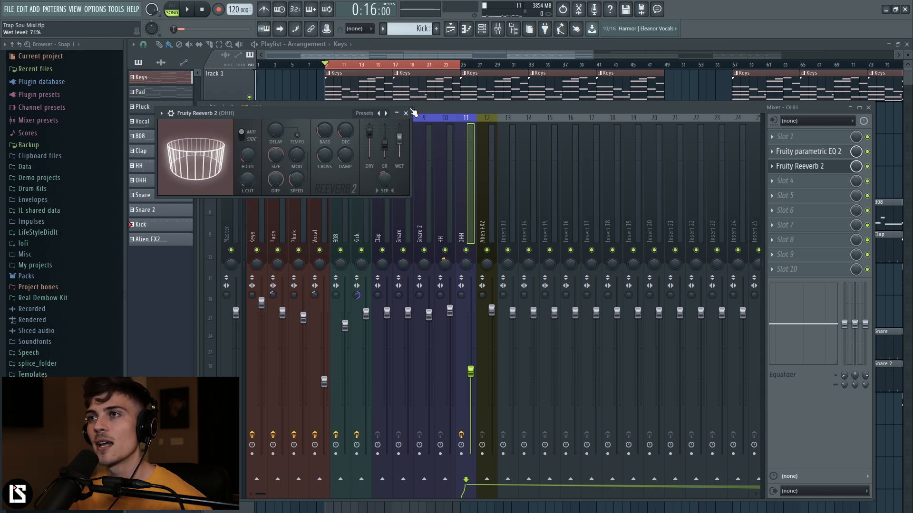
pyautogui.click(405, 113)
# Lower the Alien FX2 track's fader slightly during playback, check the HH and 808 tracks, and stop playback.
pyautogui.press('space')
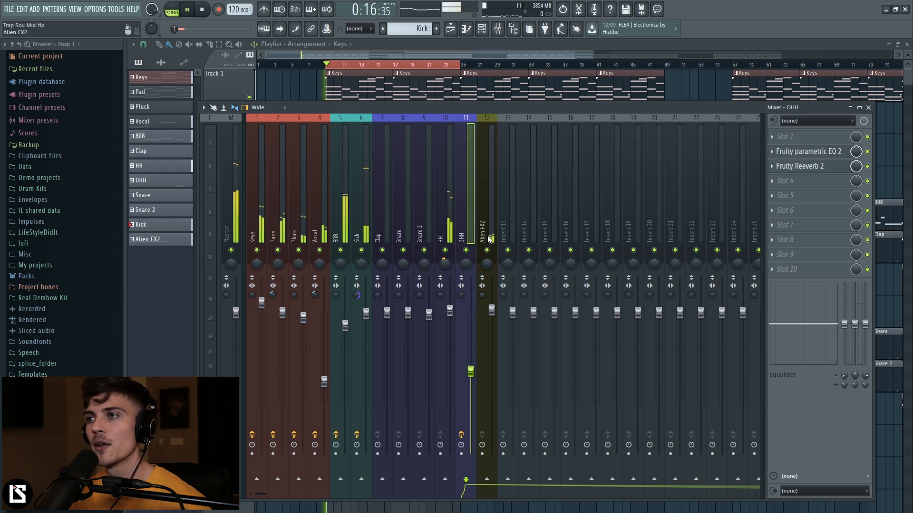
pyautogui.click(491, 312)
pyautogui.moveTo(493, 320); pyautogui.dragTo(493, 324)
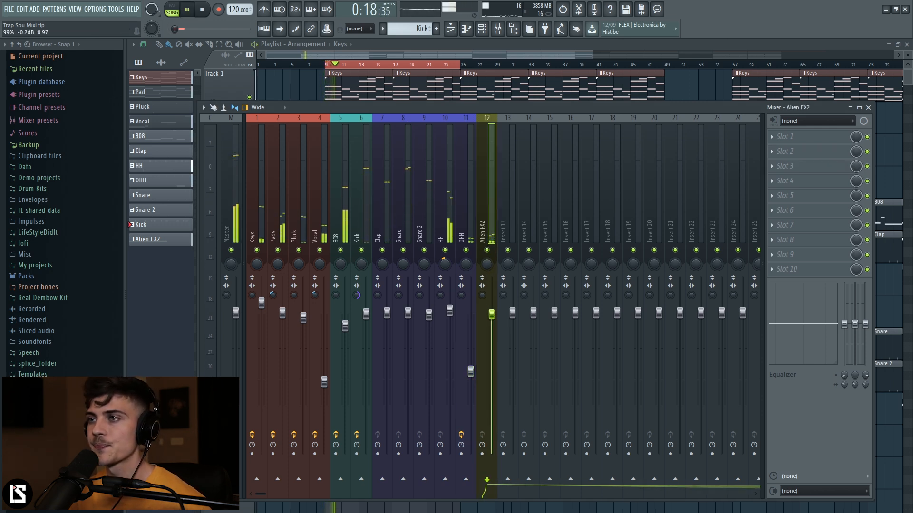
pyautogui.click(448, 226)
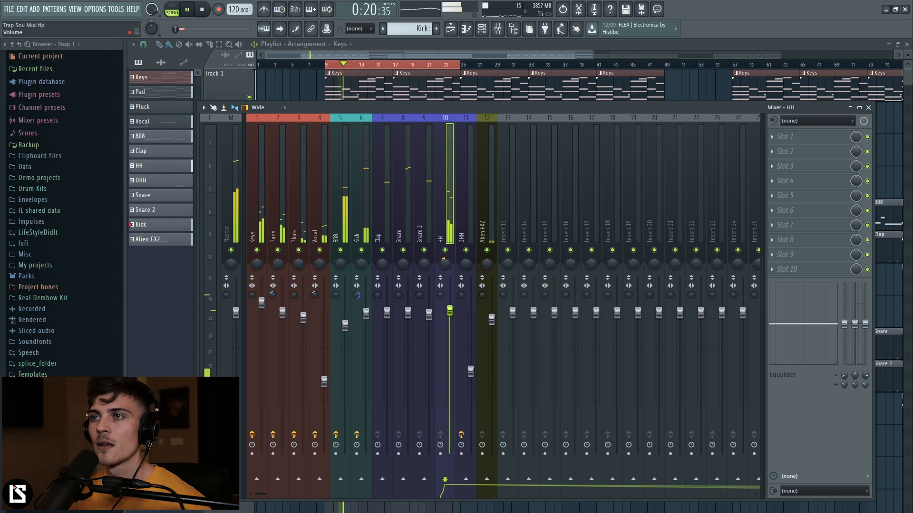
pyautogui.click(341, 193)
pyautogui.press('space')
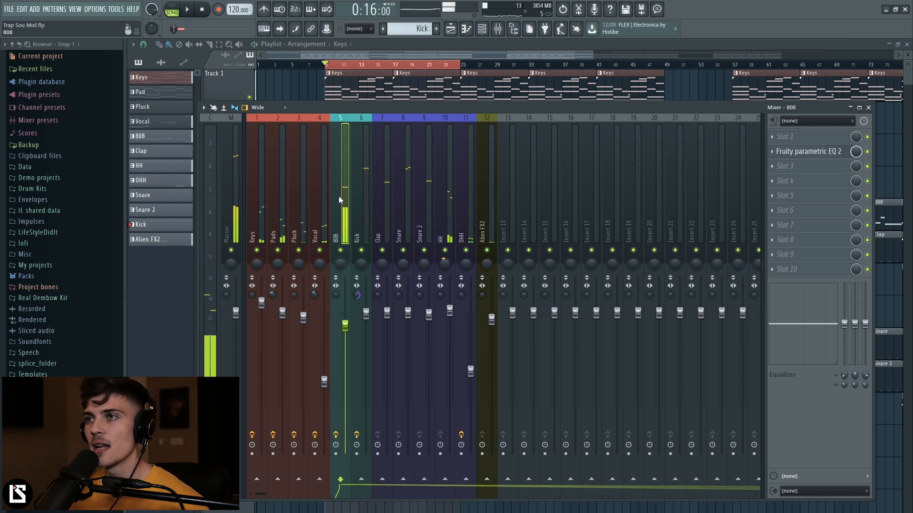
# Mute the Keys, Pads, Pluck, Vocal and Alien FX2 tracks, merge the Master's stereo toward mono, and restart playback.
pyautogui.click(361, 208)
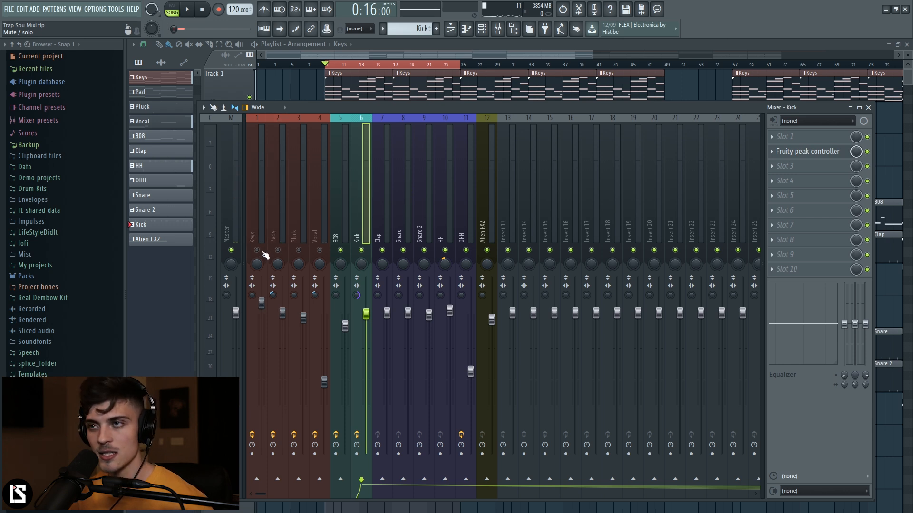
pyautogui.click(234, 296)
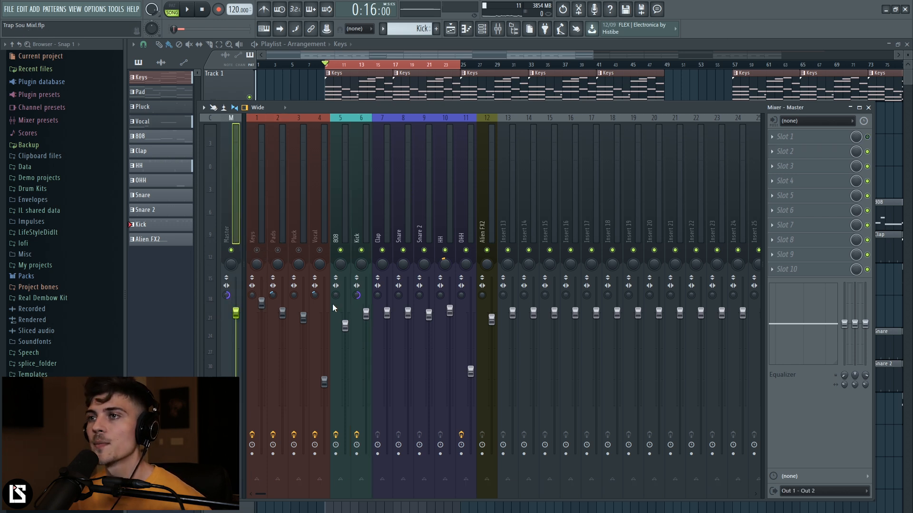
pyautogui.press('space')
pyautogui.click(491, 206)
pyautogui.press('space')
pyautogui.press('space')
# Add Fruity Parametric EQ 2 to the Kick track's third slot with a 2.5 dB boost at 60 Hz and a high-pass at 29 Hz.
pyautogui.click(364, 193)
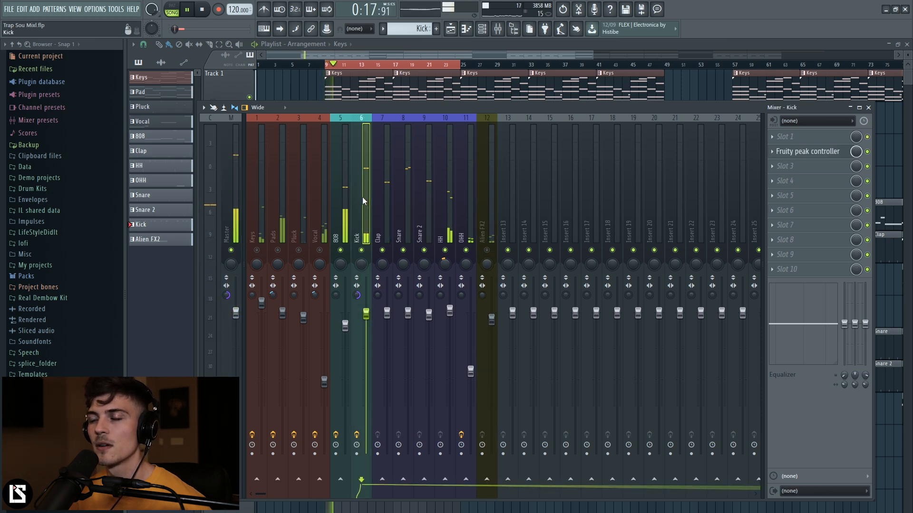
pyautogui.click(772, 167)
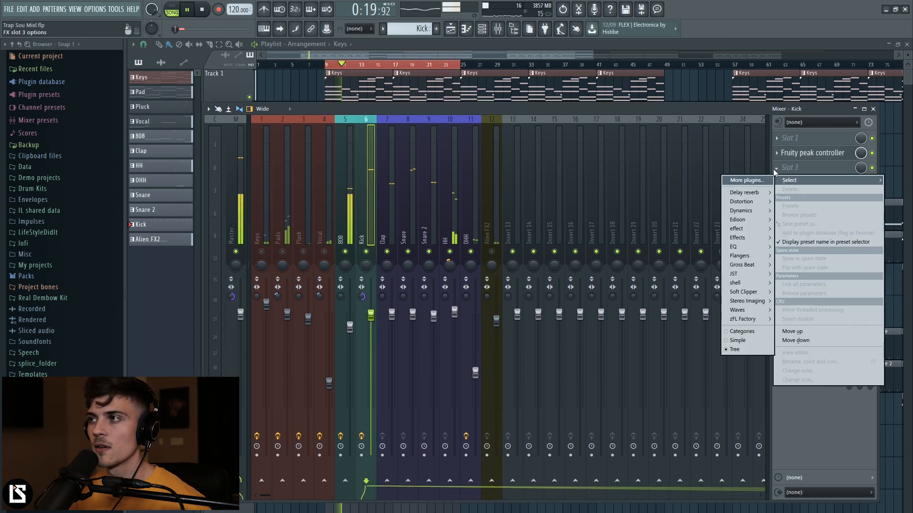
pyautogui.click(710, 247)
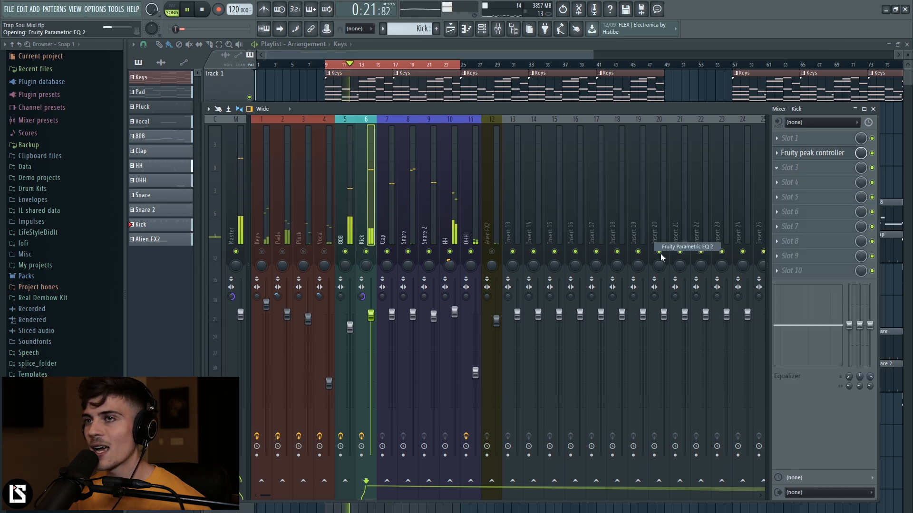
pyautogui.moveTo(183, 160); pyautogui.dragTo(178, 159)
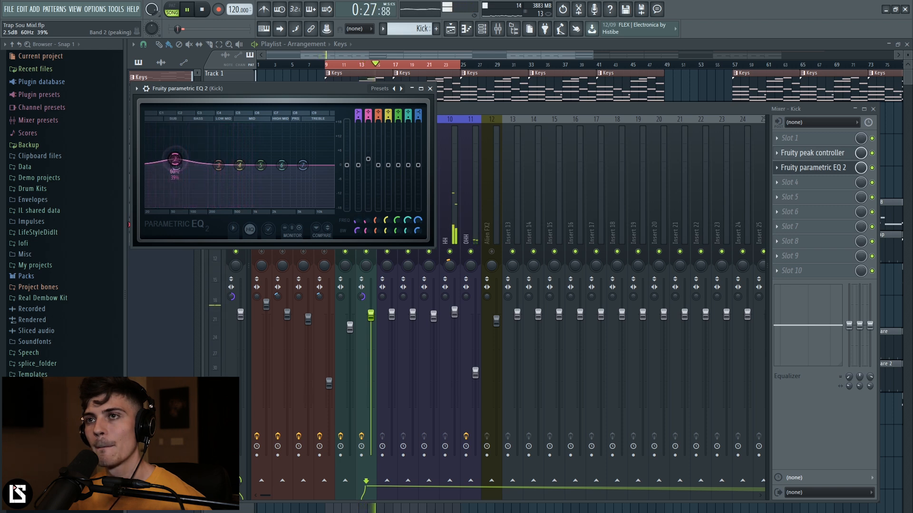
pyautogui.press('space')
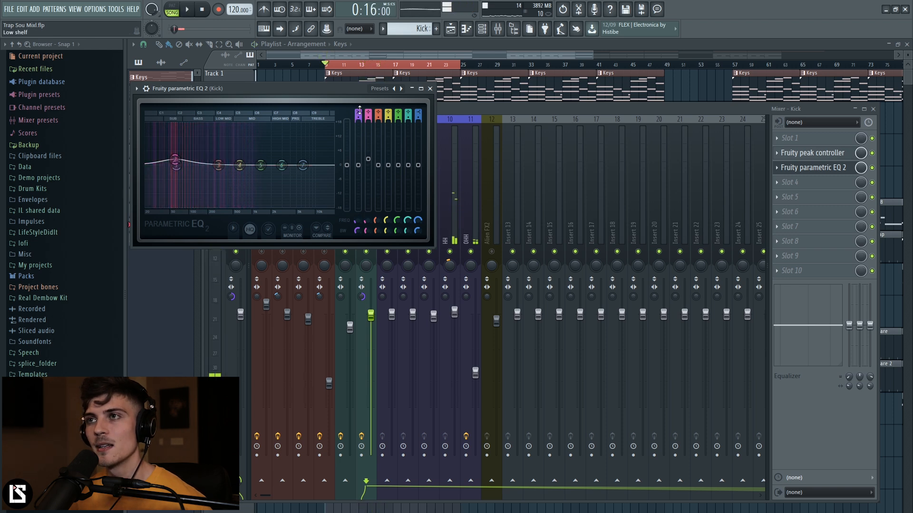
pyautogui.scroll(-2, 359, 110)
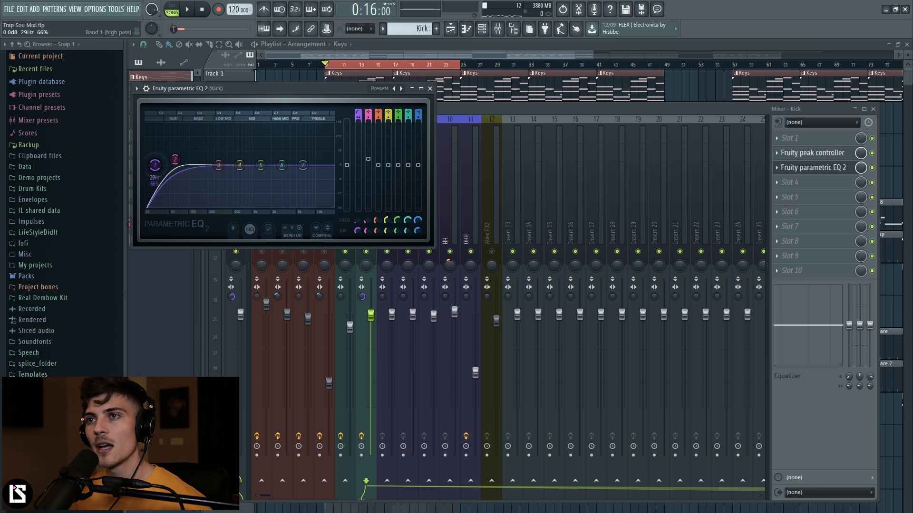
# Rework the Kick's parametric EQ with a reset second band, a steeper high-pass and a 2 dB boost at 61 Hz, and restart playback.
pyautogui.rightClick(174, 162)
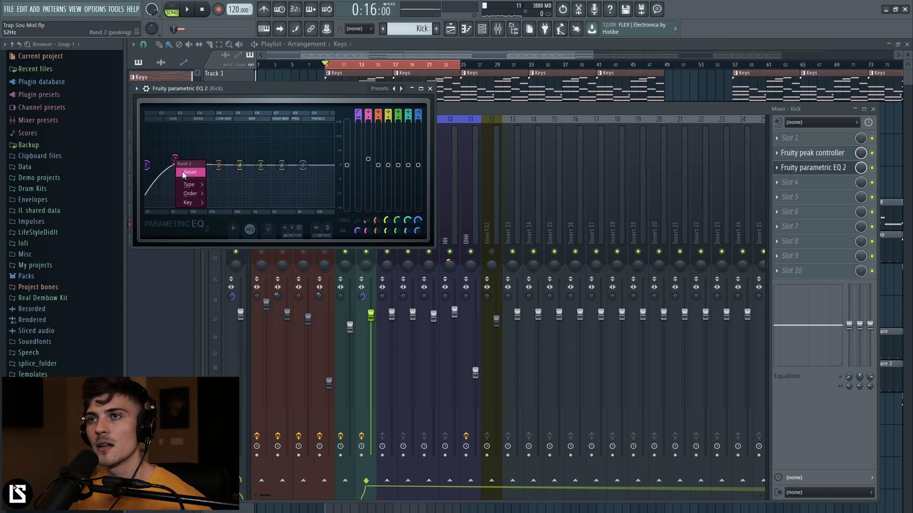
pyautogui.click(183, 170)
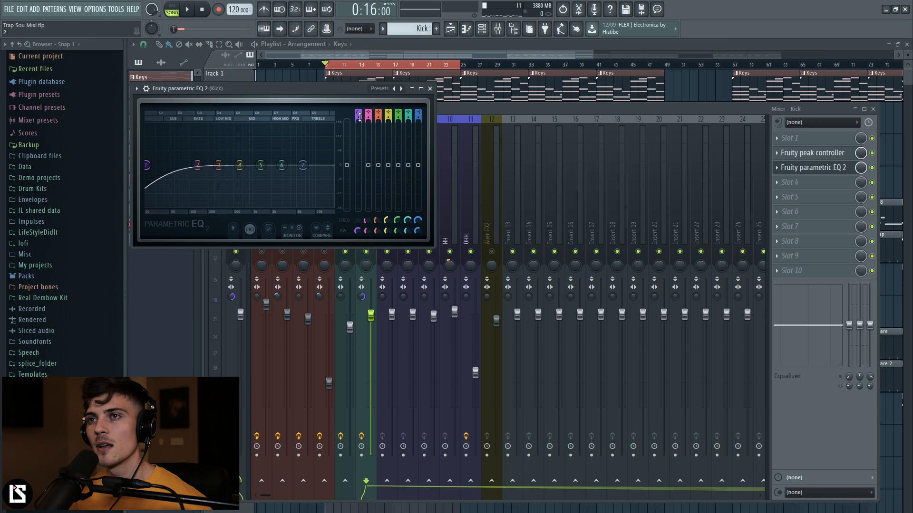
pyautogui.moveTo(167, 170); pyautogui.dragTo(160, 176)
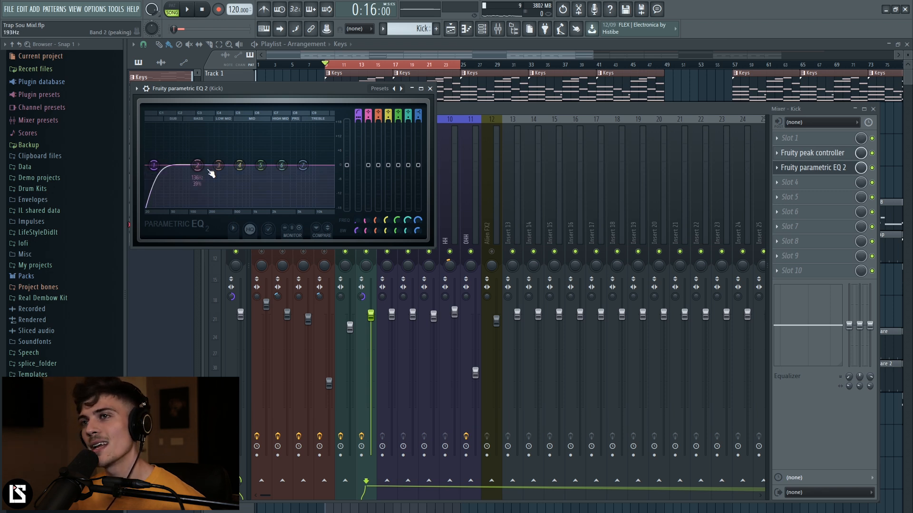
pyautogui.moveTo(193, 161); pyautogui.dragTo(179, 157)
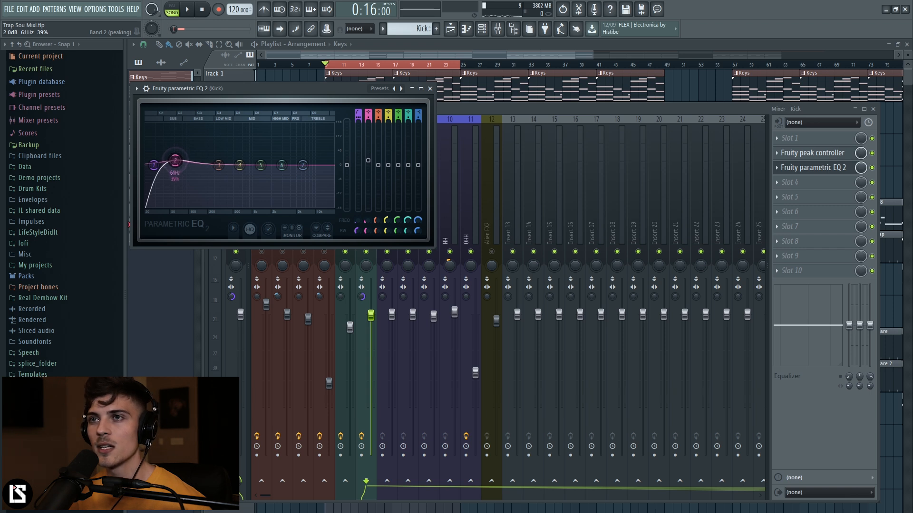
pyautogui.press('space')
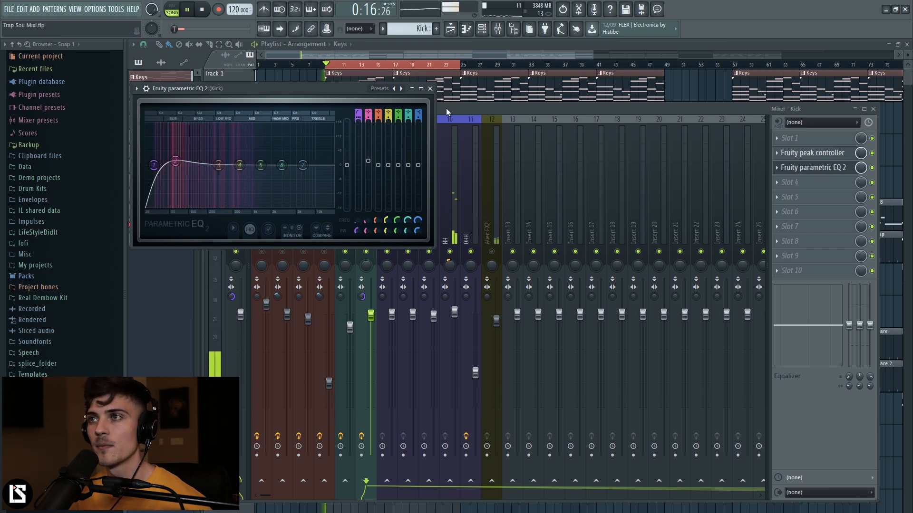
pyautogui.click(430, 88)
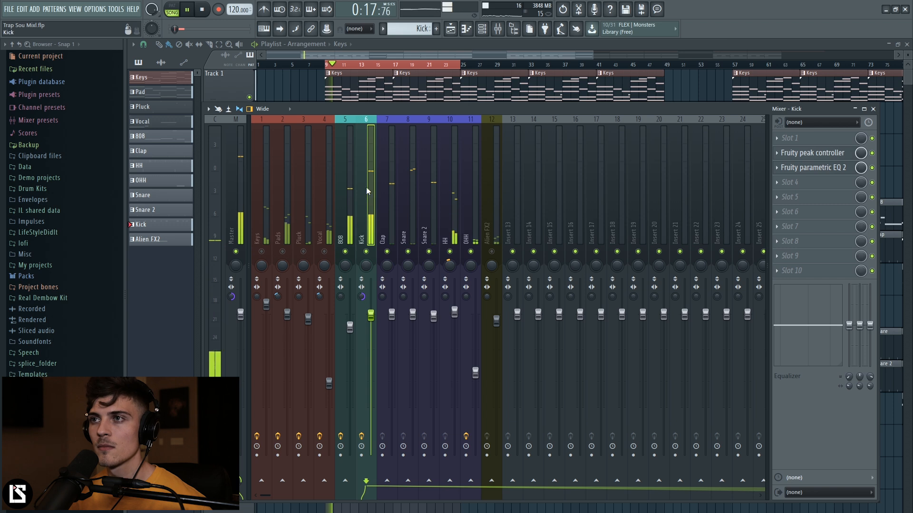
# Shift the 808 track's parametric EQ down to the third slot and load Decapitator in the second slot.
pyautogui.click(351, 219)
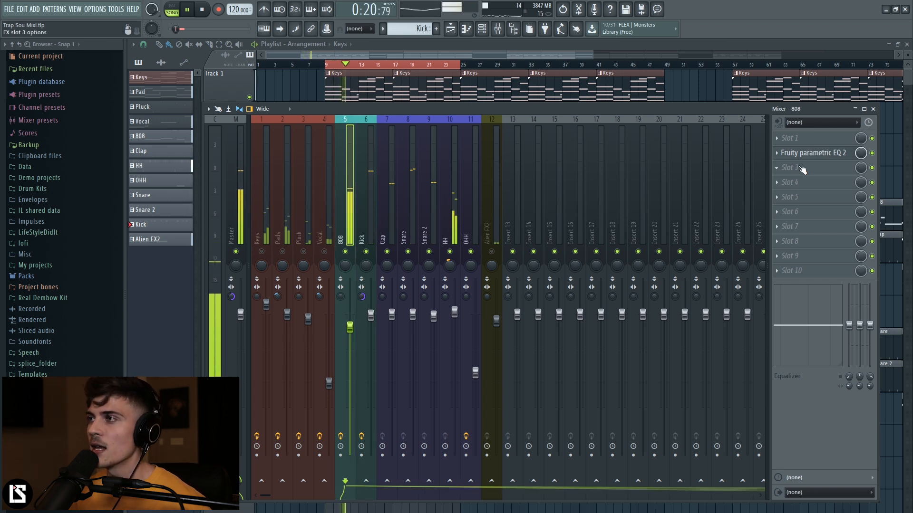
pyautogui.moveTo(800, 163); pyautogui.dragTo(787, 159)
pyautogui.click(788, 158)
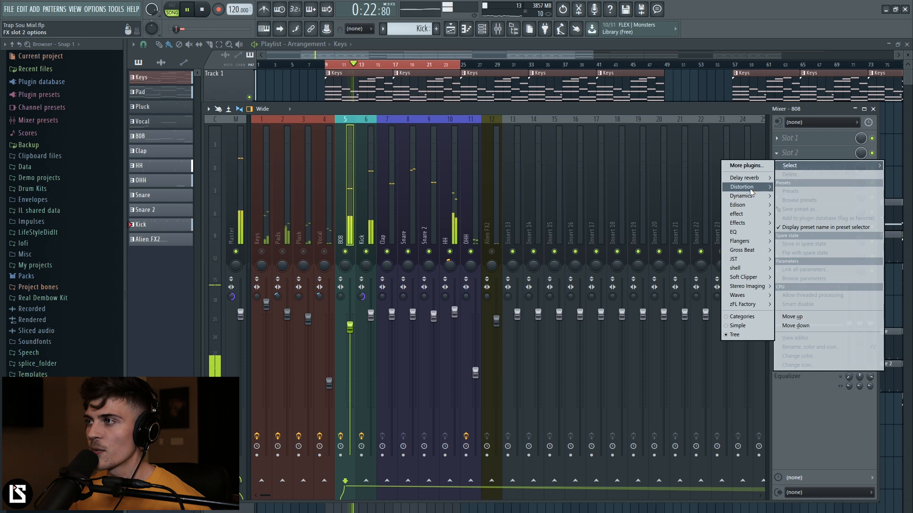
pyautogui.moveTo(749, 200)
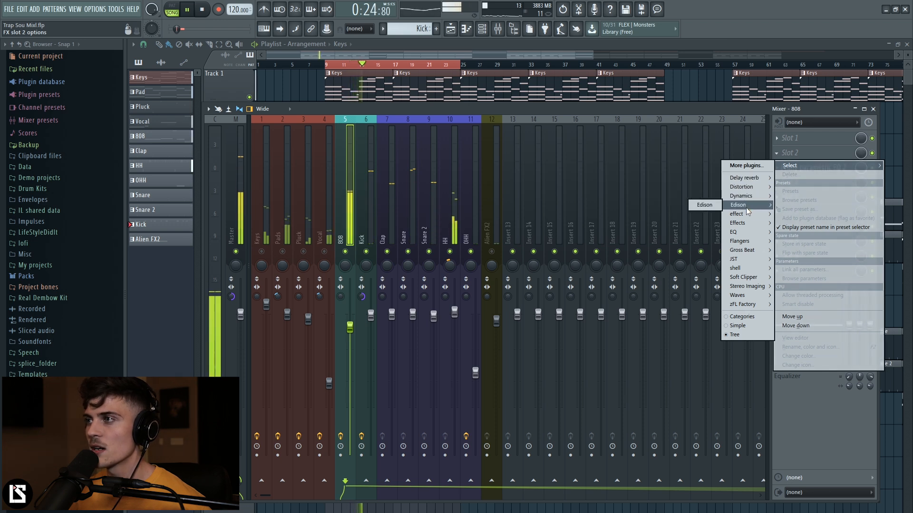
pyautogui.click(666, 223)
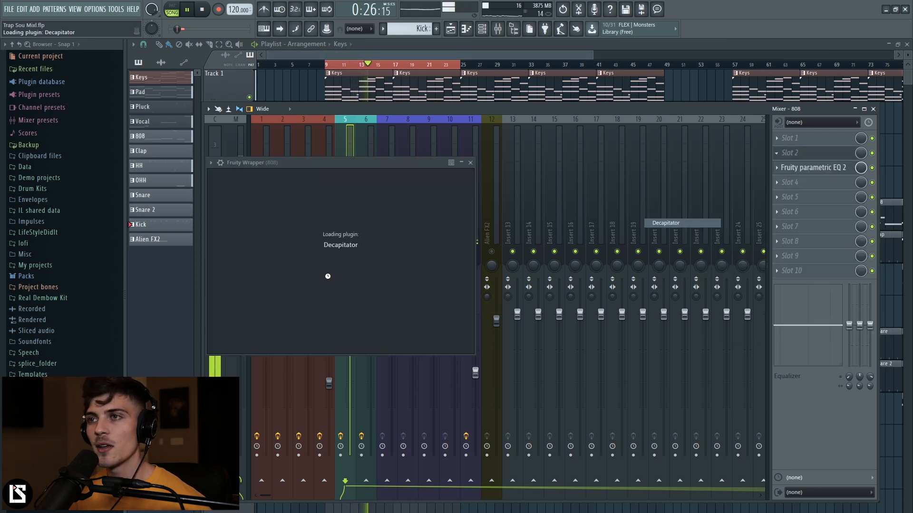
# Set the 808 Decapitator's Drive to 2.5, lower the 808 fader to -3.5 dB, and stop playback.
pyautogui.moveTo(265, 303)
pyautogui.mouseDown()
pyautogui.moveTo(276, 254)
pyautogui.moveTo(269, 306)
pyautogui.mouseUp()
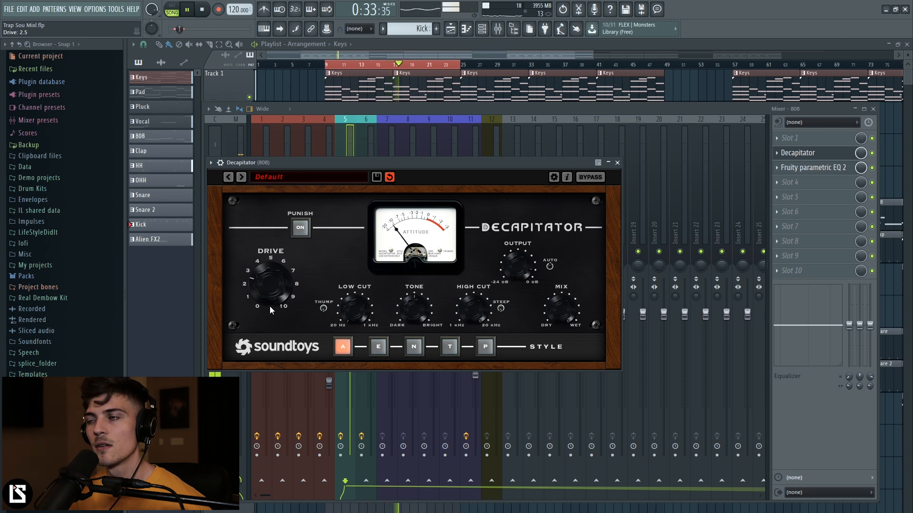
pyautogui.click(617, 163)
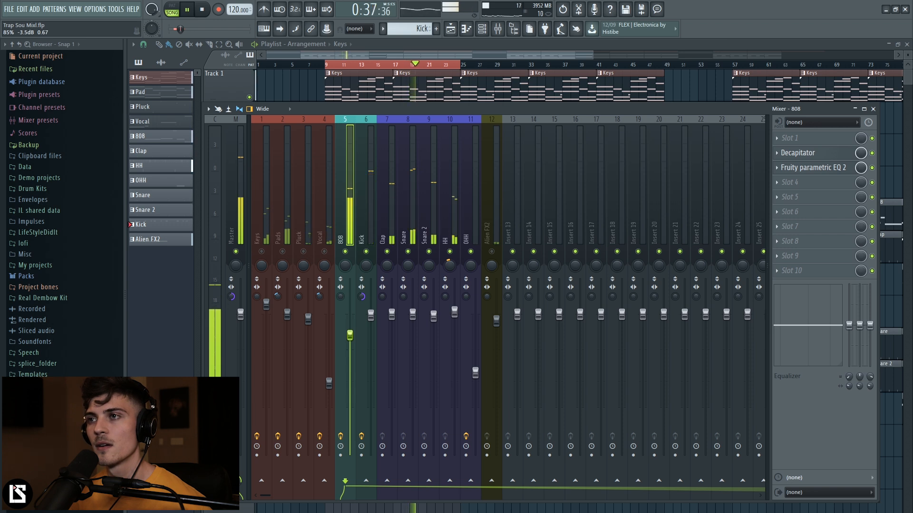
pyautogui.press('space')
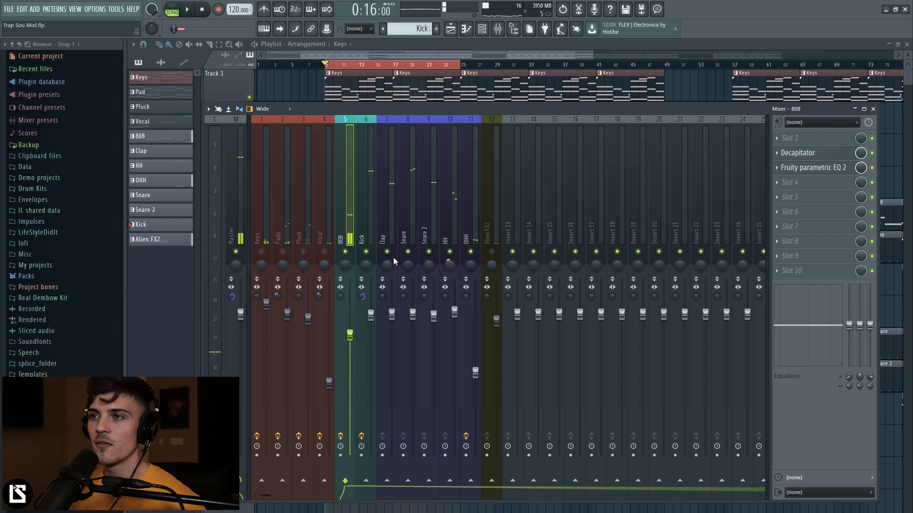
# Audition the Clap, Snare and Snare 2 tracks one at a time in solo.
pyautogui.click(392, 230)
pyautogui.click(403, 232)
pyautogui.click(423, 235)
pyautogui.rightClick(387, 252)
pyautogui.press('space')
pyautogui.rightClick(408, 252)
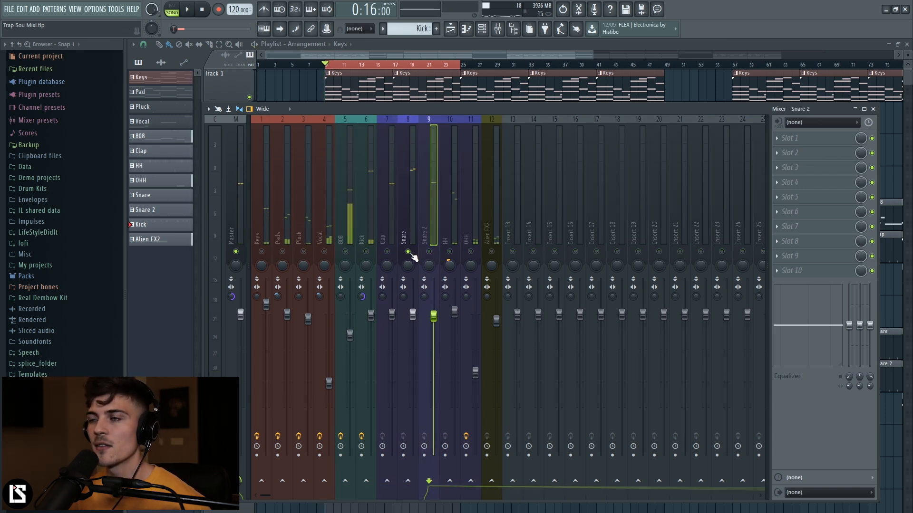
pyautogui.press('space')
pyautogui.rightClick(430, 256)
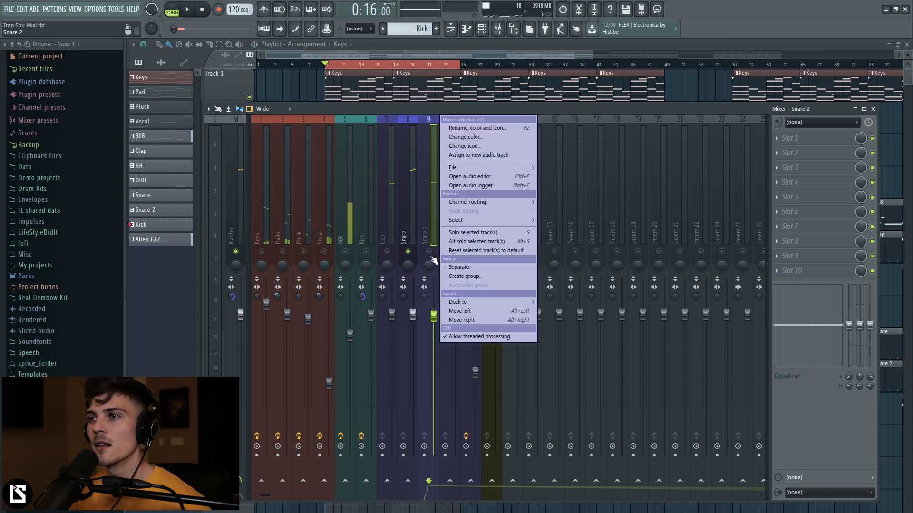
pyautogui.rightClick(430, 253)
pyautogui.press('space')
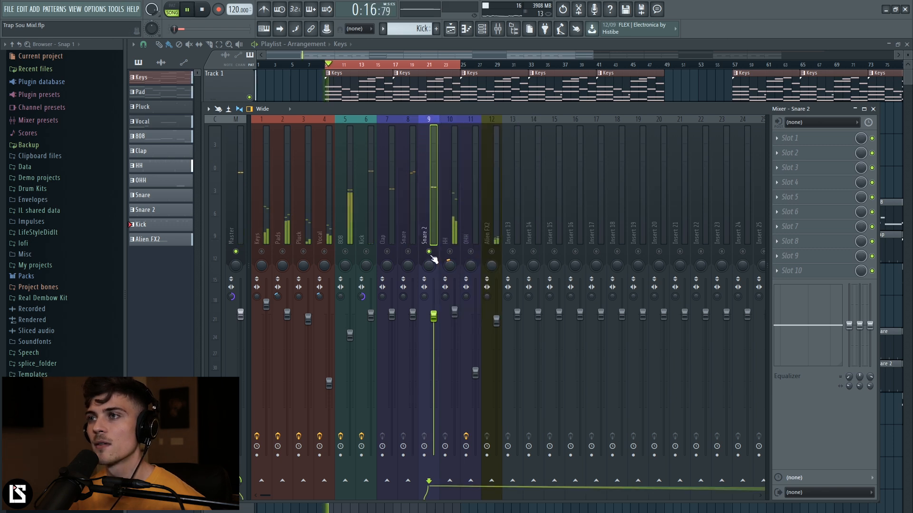
# Solo the Clap with Snare 2 and boost the Clap's high EQ band about 2.9 dB near 7.3 kHz.
pyautogui.press('space')
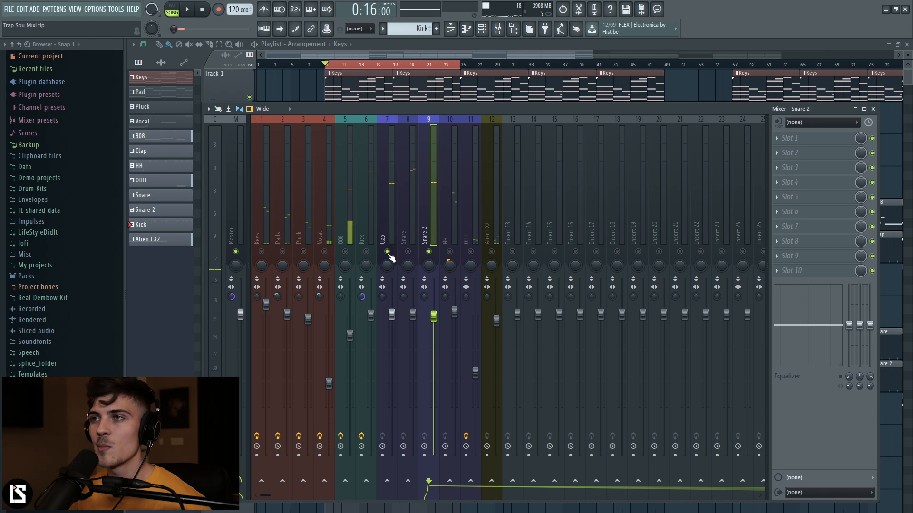
pyautogui.press('space')
pyautogui.press('space')
pyautogui.click(392, 220)
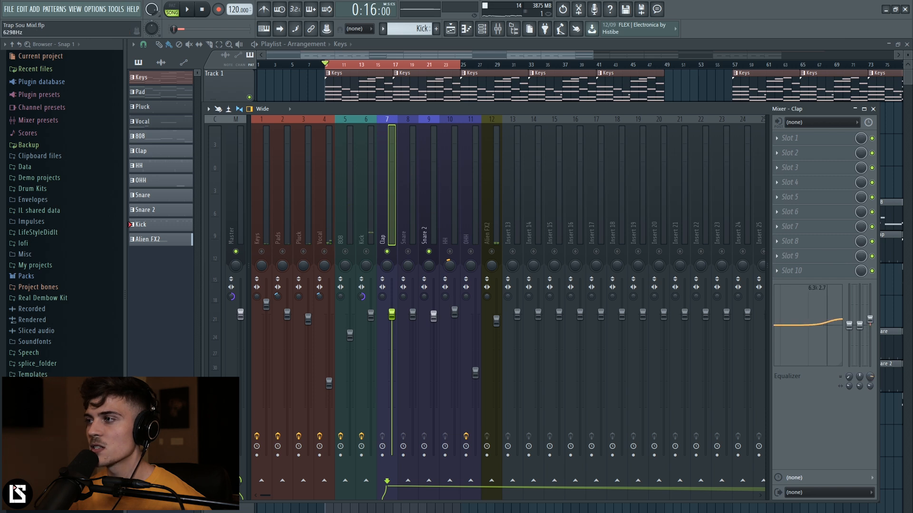
pyautogui.press('space')
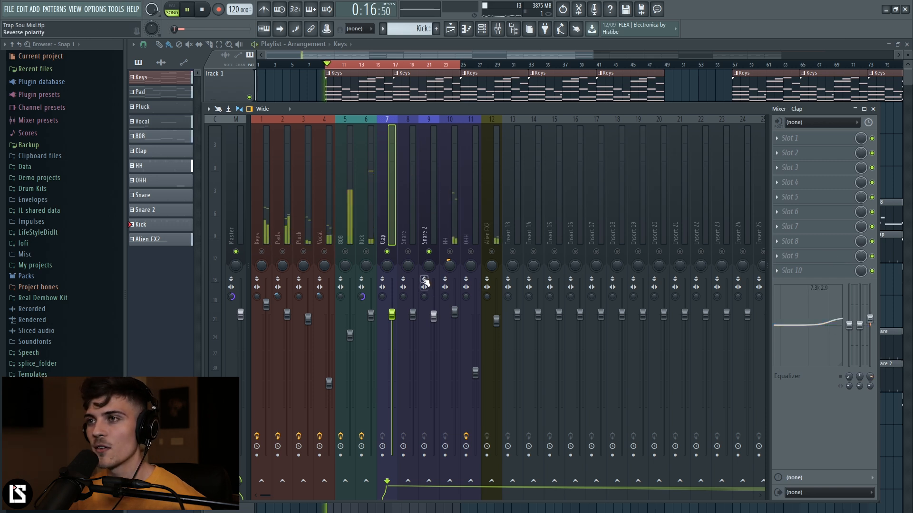
pyautogui.press('space')
# Unmute the Keys, Pads, 808, Kick, Snare and HH tracks and lower the Pads fader slightly while checking playback.
pyautogui.click(409, 214)
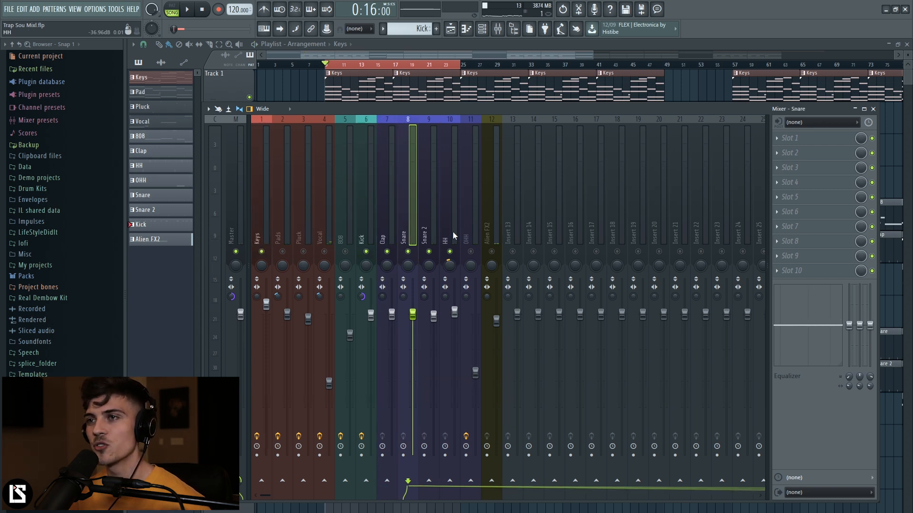
pyautogui.click(287, 296)
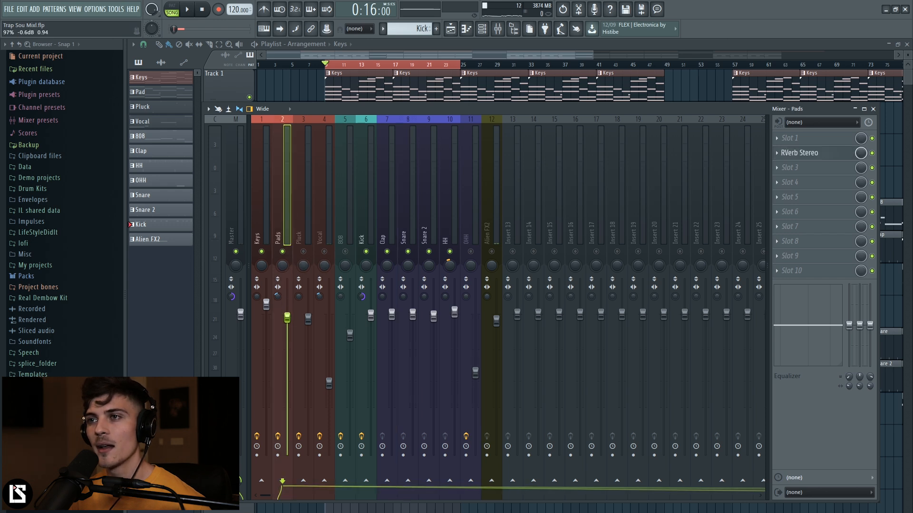
pyautogui.press('space')
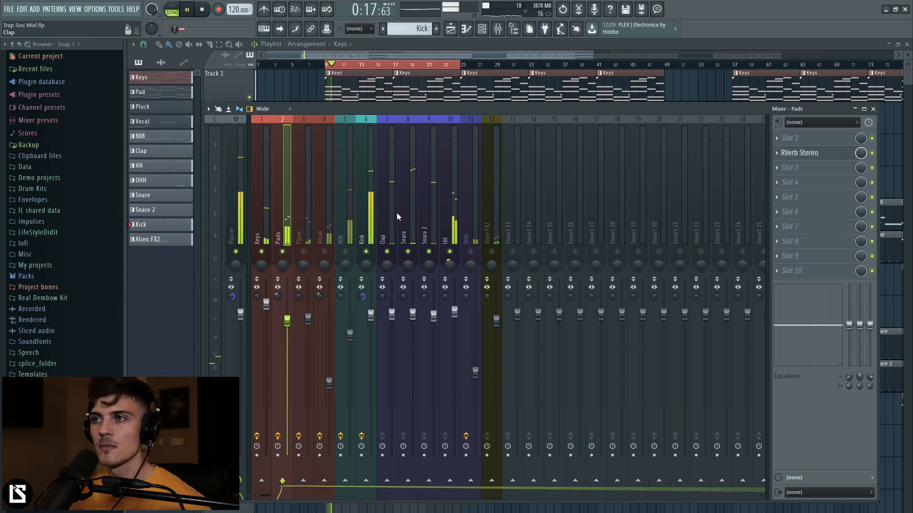
pyautogui.press('space')
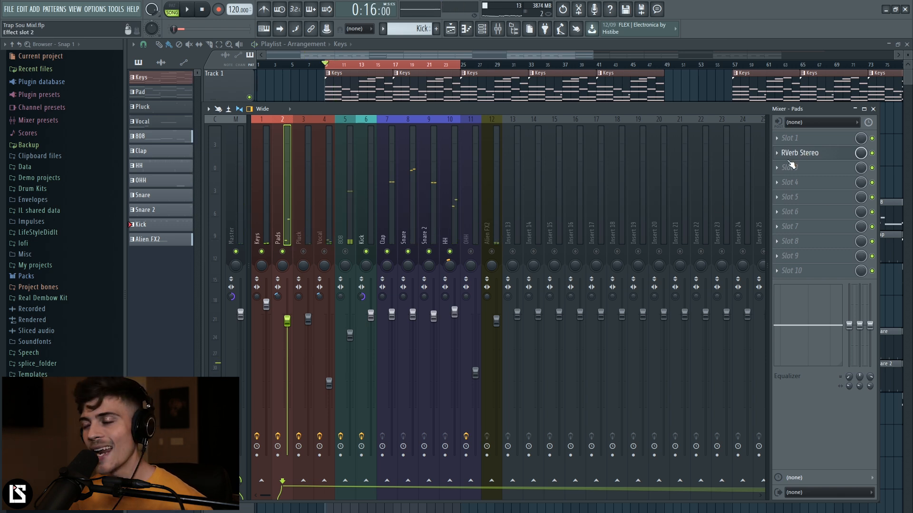
pyautogui.press('space')
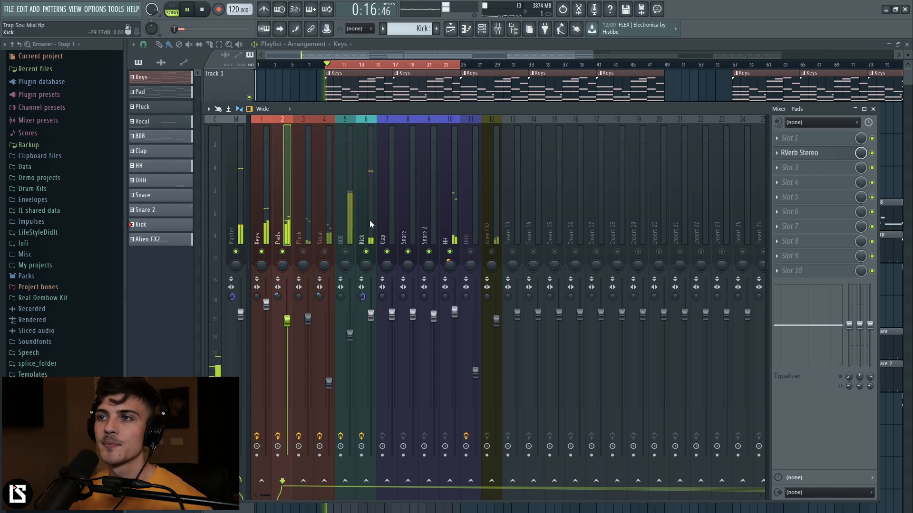
pyautogui.click(352, 242)
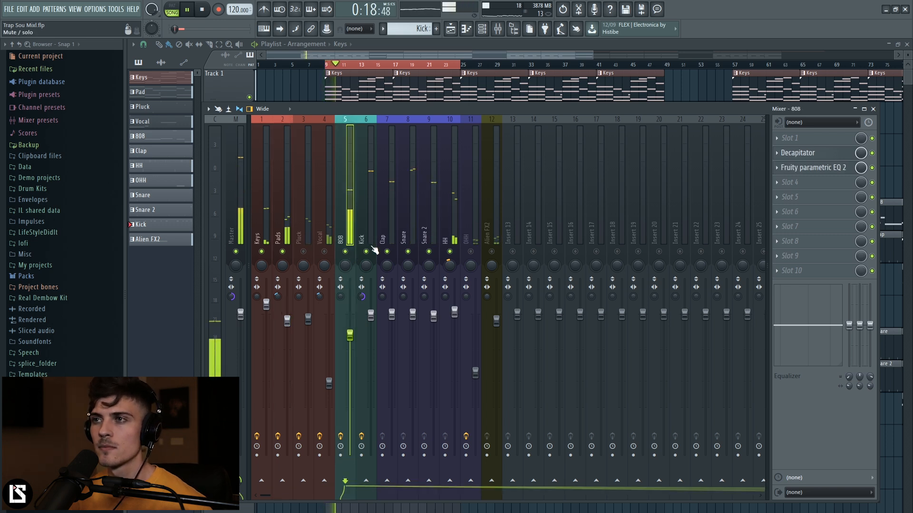
# Add JST Clip to the Snare track's second slot with 2X enabled, a higher clip amount and the mix set about halfway.
pyautogui.click(411, 201)
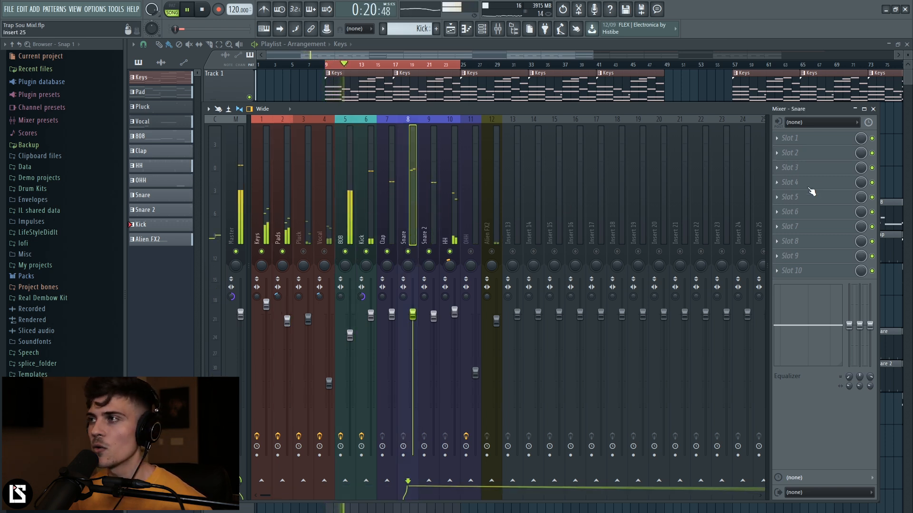
pyautogui.click(781, 154)
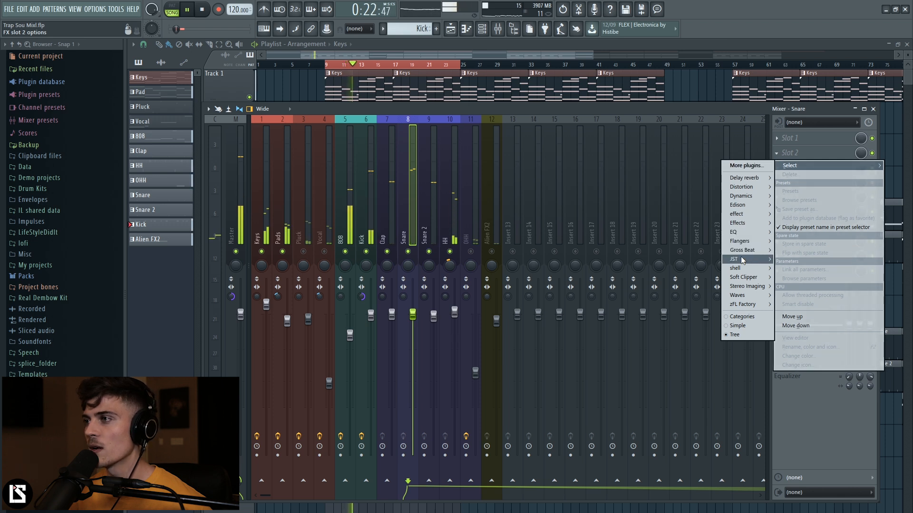
pyautogui.moveTo(739, 263)
pyautogui.click(686, 277)
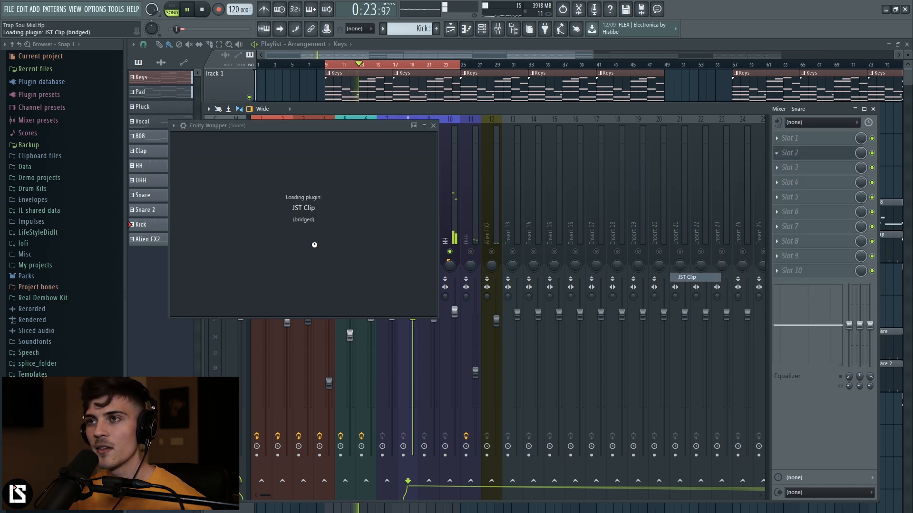
pyautogui.click(245, 238)
pyautogui.moveTo(294, 194); pyautogui.dragTo(293, 184)
pyautogui.moveTo(375, 192); pyautogui.dragTo(384, 253)
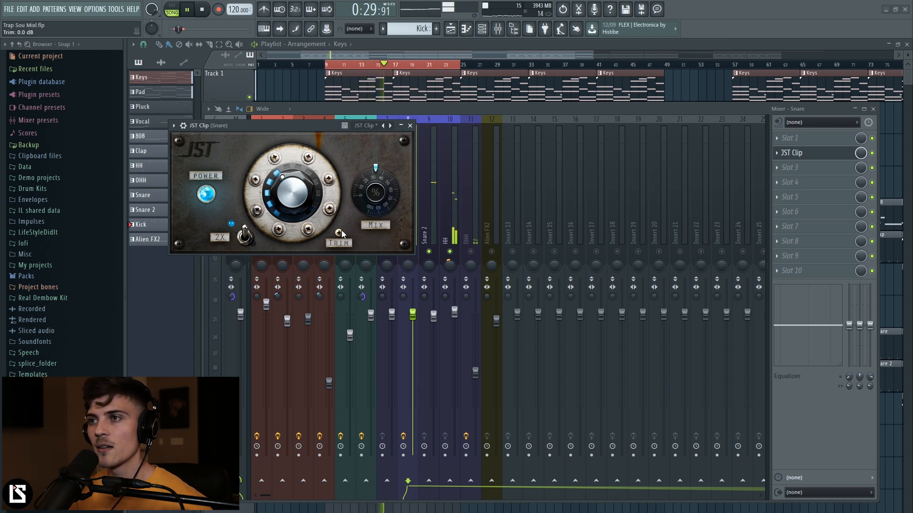
pyautogui.click(409, 125)
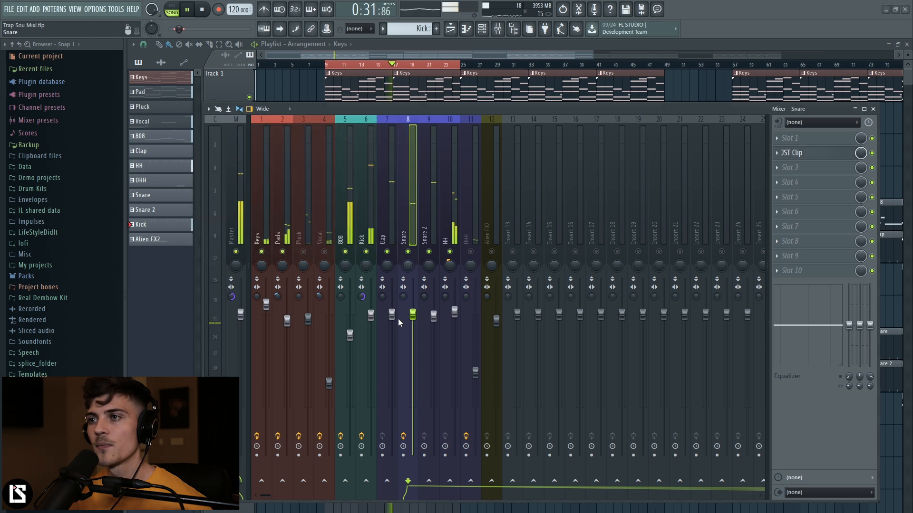
# Lower the Clap, Snare and Snare 2 faders together, bringing Snare 2 to -0.8 dB.
pyautogui.click(394, 209)
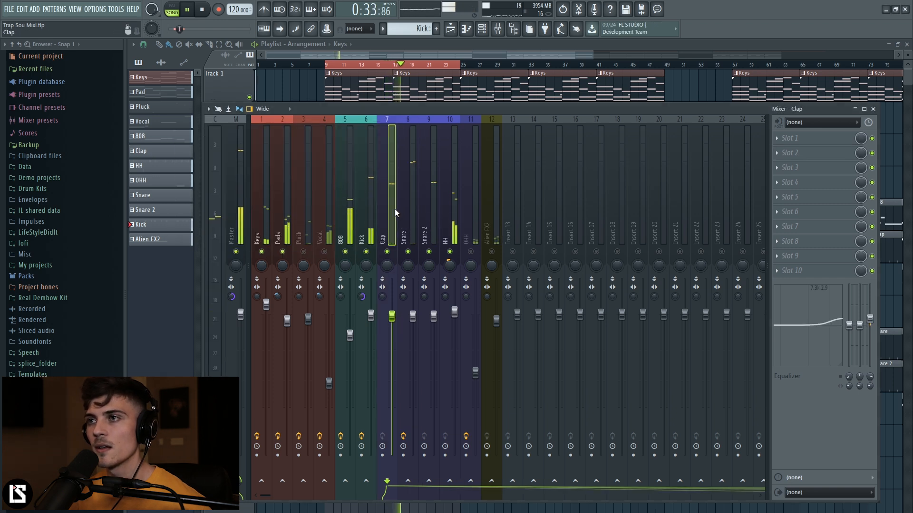
pyautogui.moveTo(394, 209); pyautogui.dragTo(419, 209)
pyautogui.moveTo(432, 325); pyautogui.dragTo(432, 329)
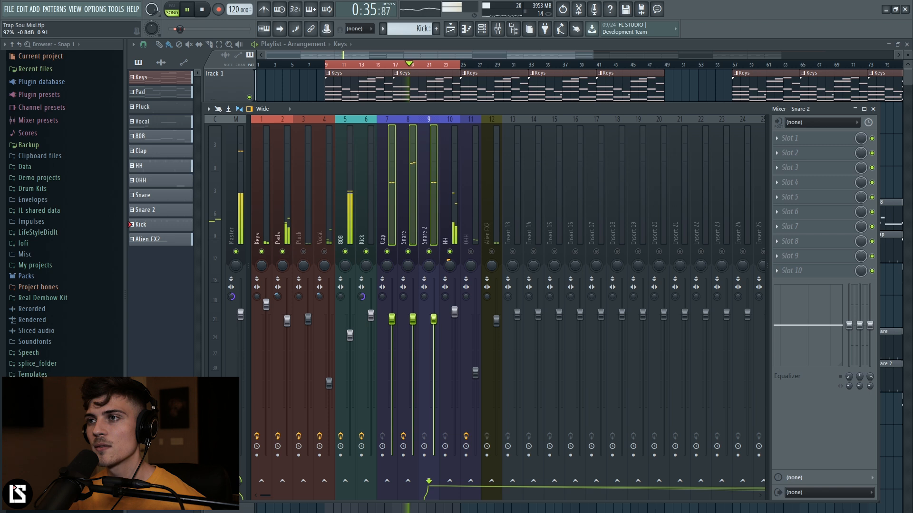
# Raise the HH fader slightly and add Decapitator to its second slot with Drive at 6.5.
pyautogui.moveTo(455, 312); pyautogui.dragTo(455, 308)
pyautogui.click(789, 152)
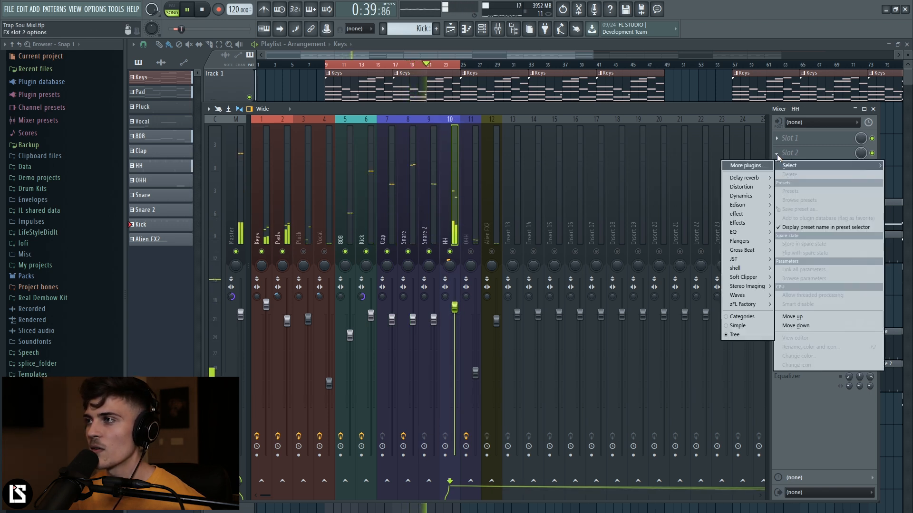
pyautogui.moveTo(746, 216)
pyautogui.click(680, 226)
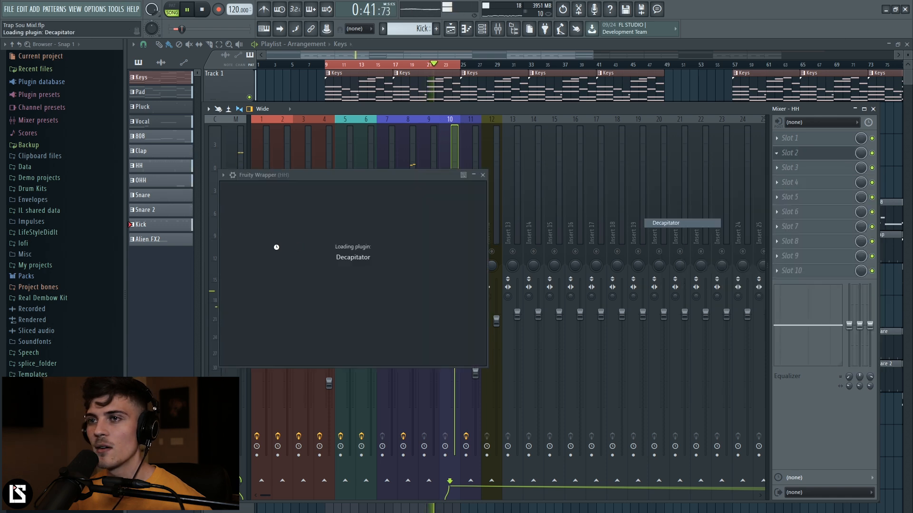
pyautogui.moveTo(284, 295); pyautogui.dragTo(288, 266)
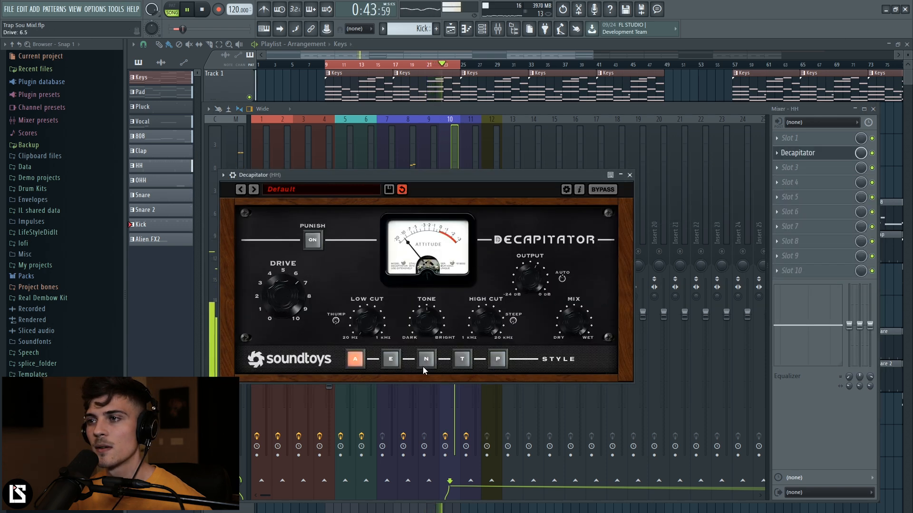
# Switch the HH track's Decapitator to style T, reduce its Drive and set Low Cut to 198.4 Hz.
pyautogui.click(425, 359)
pyautogui.click(492, 363)
pyautogui.click(469, 362)
pyautogui.moveTo(288, 314); pyautogui.dragTo(286, 329)
pyautogui.moveTo(375, 328); pyautogui.dragTo(369, 310)
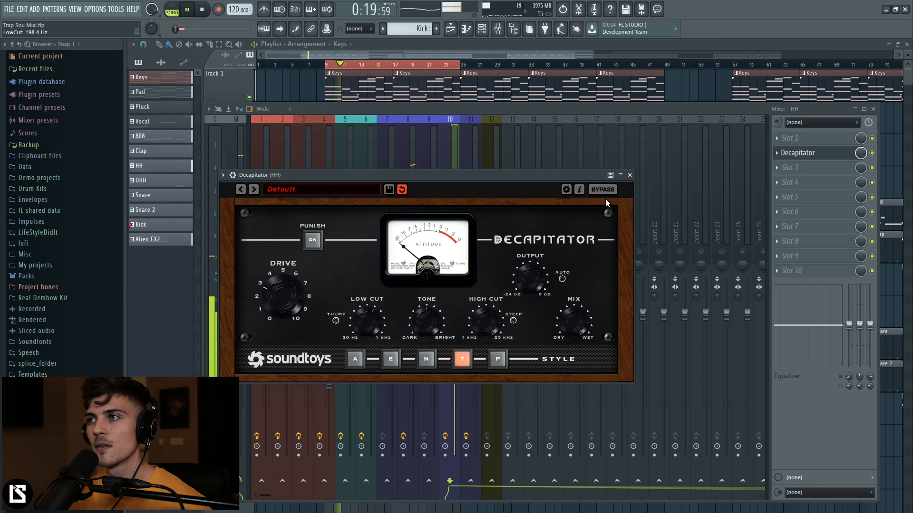
pyautogui.click(629, 175)
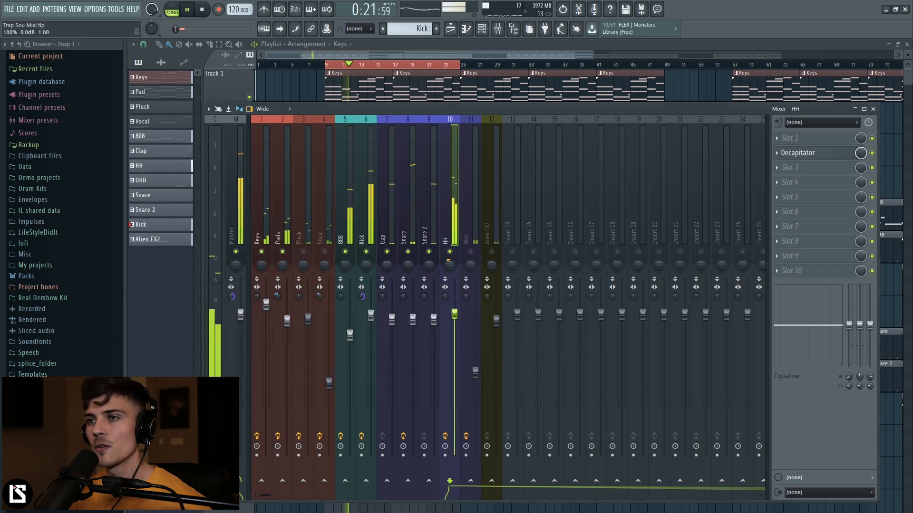
# Stop playback, reset the Master track's stereo separation and select the Keys track.
pyautogui.press('space')
pyautogui.rightClick(231, 297)
pyautogui.click(243, 306)
pyautogui.click(260, 215)
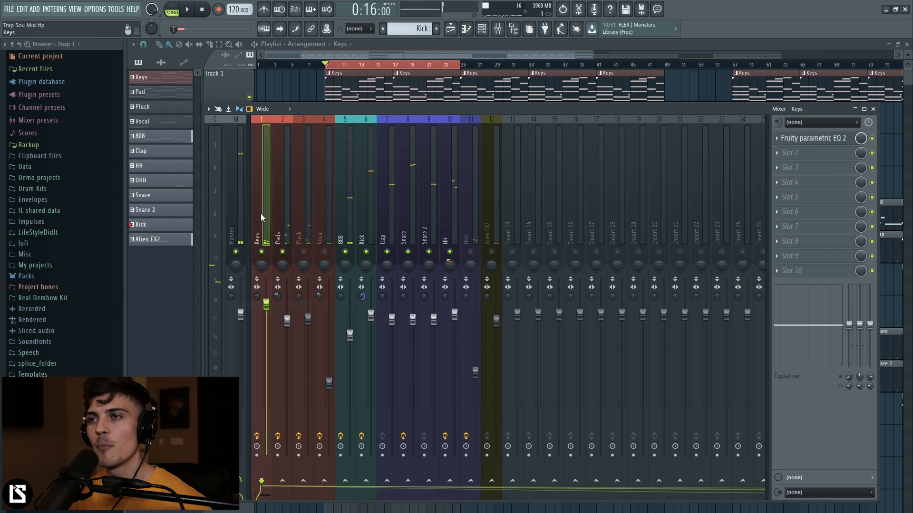
# Unmute the Vocal and Pluck tracks, mute the Kick and HH, and start playback.
pyautogui.rightClick(324, 251)
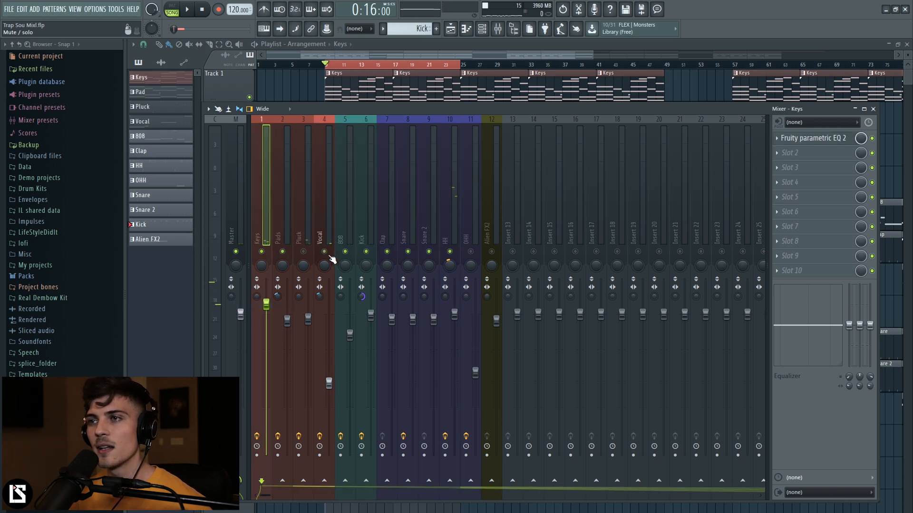
pyautogui.click(303, 251)
pyautogui.click(283, 251)
pyautogui.click(262, 251)
pyautogui.click(346, 251)
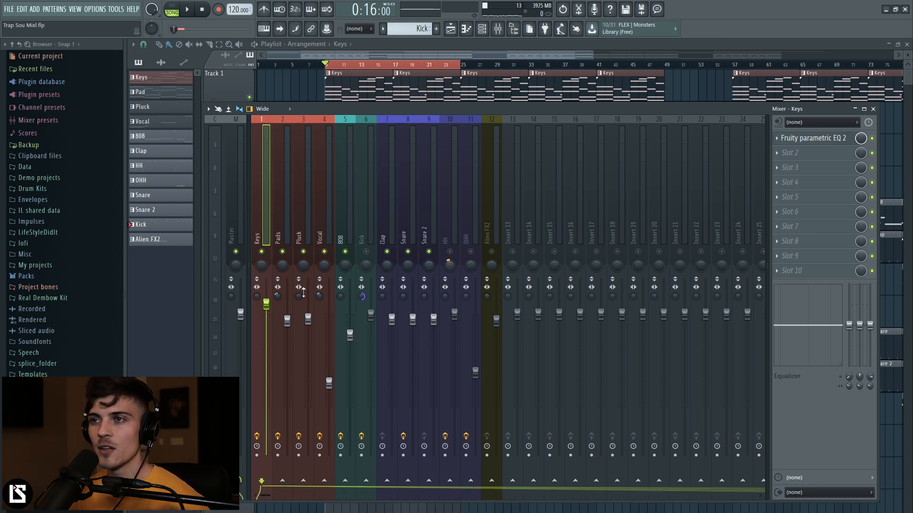
pyautogui.press('space')
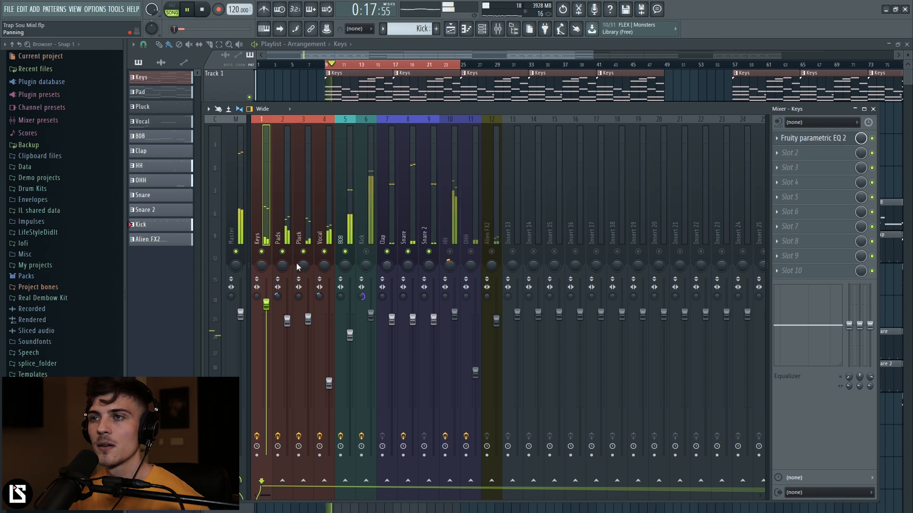
# Raise the Keys fader slightly and cut band 3 of its parametric EQ by 2.5 dB at 274 Hz.
pyautogui.moveTo(268, 305); pyautogui.dragTo(267, 303)
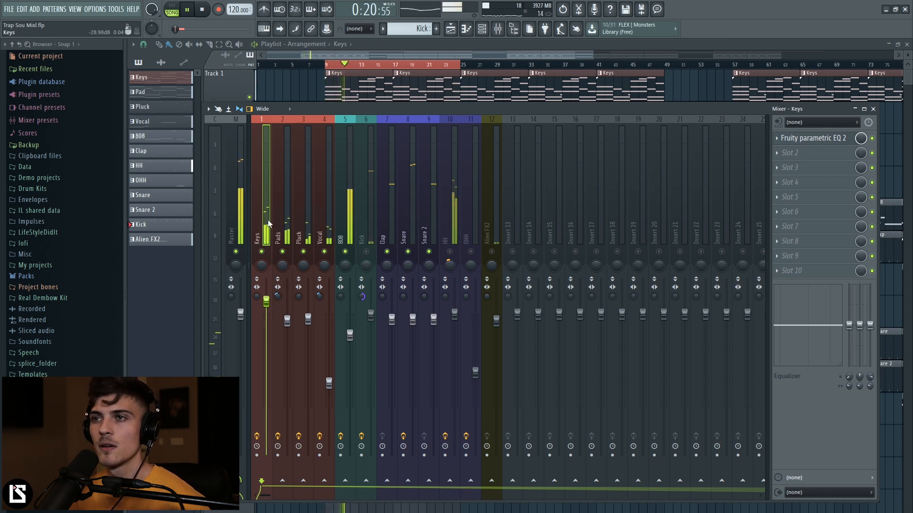
pyautogui.click(814, 138)
pyautogui.moveTo(276, 220)
pyautogui.mouseDown()
pyautogui.moveTo(270, 175)
pyautogui.moveTo(267, 217)
pyautogui.mouseUp()
pyautogui.press('space')
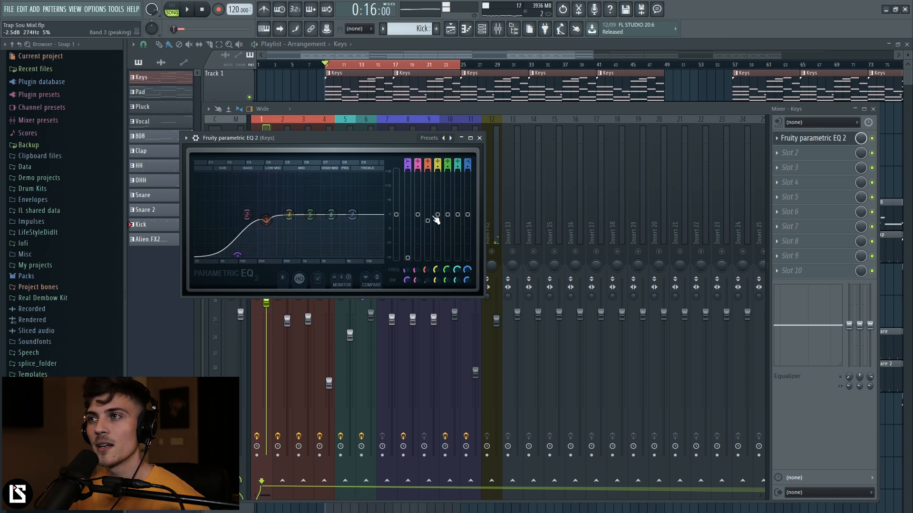
pyautogui.click(479, 138)
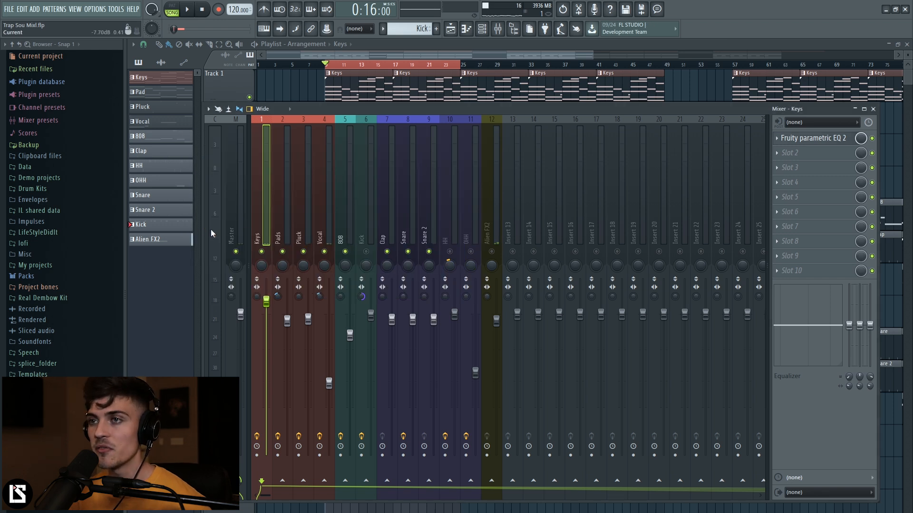
# Solo the Keys track for playback, and bring the Pads, Pluck and Vocal tracks back in with the Pads selected.
pyautogui.press('space')
pyautogui.press('space')
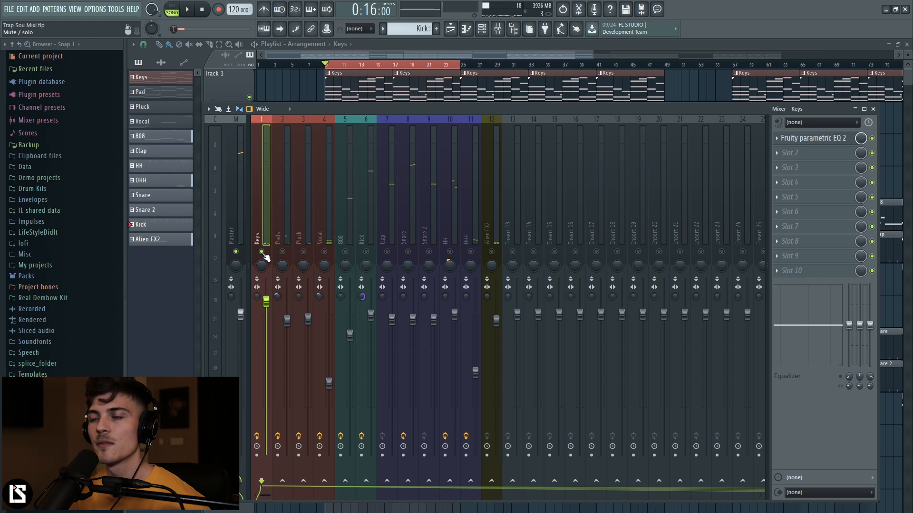
pyautogui.press('space')
pyautogui.press('space')
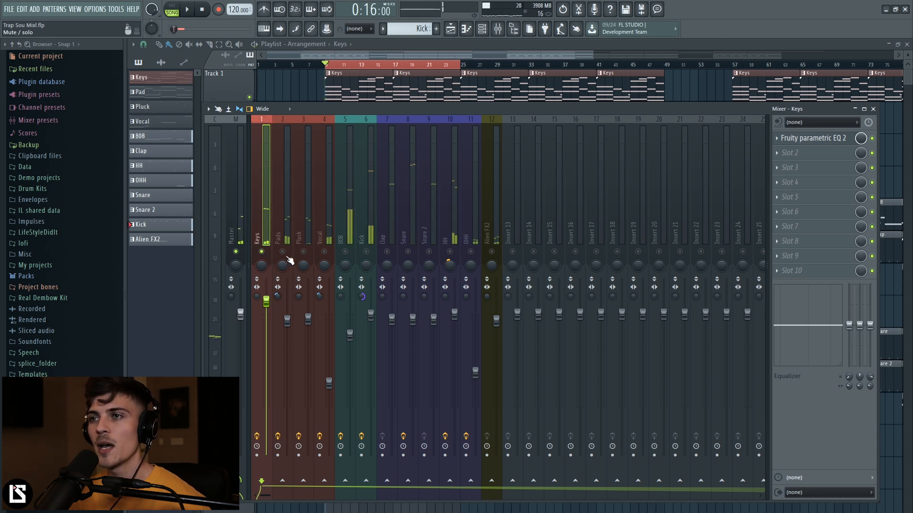
pyautogui.press('space')
pyautogui.click(286, 259)
pyautogui.press('space')
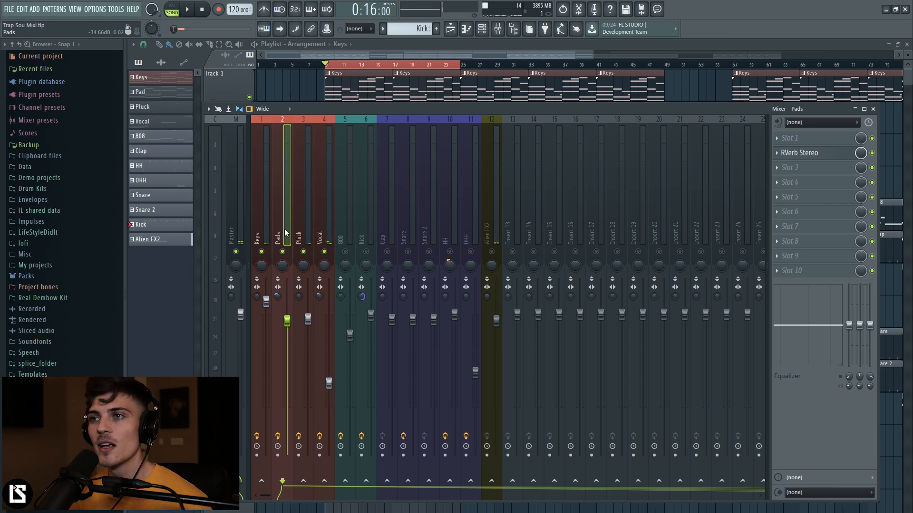
# Add Fruity parametric EQ 2 to the Pads track's fourth slot and set the Master stereo separation to 100% merged during playback.
pyautogui.press('space')
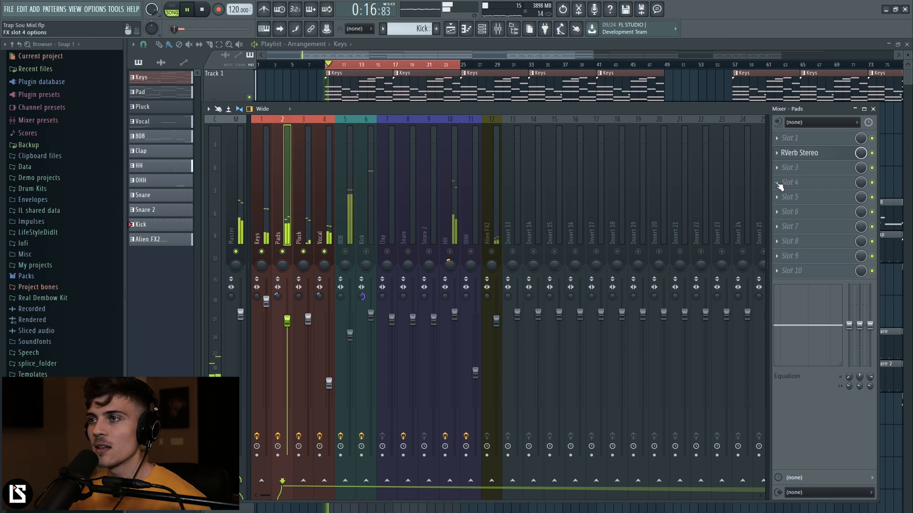
pyautogui.click(803, 183)
pyautogui.moveTo(745, 261)
pyautogui.click(685, 262)
pyautogui.moveTo(230, 299); pyautogui.dragTo(231, 252)
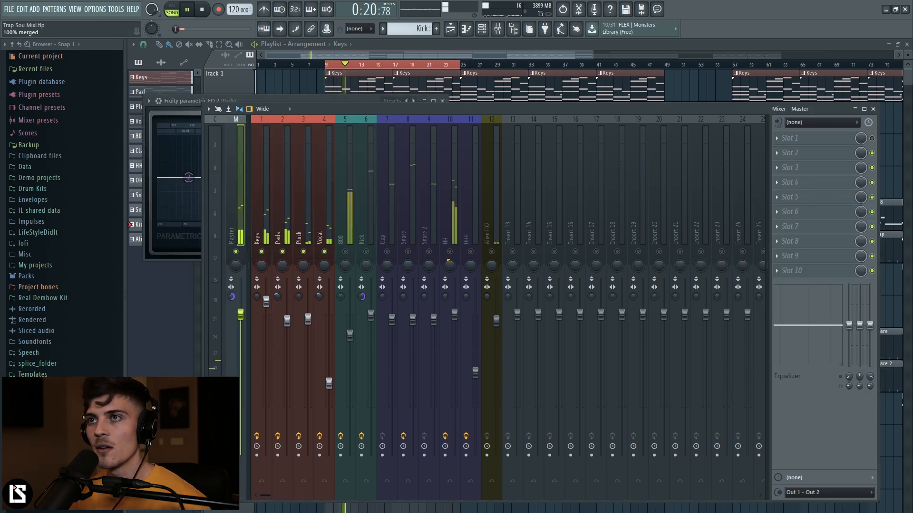
# Shape the Pads EQ with a band 1 low cut at 90 Hz and a narrow band 3 dip of -2.8 dB at 500 Hz.
pyautogui.moveTo(185, 101); pyautogui.dragTo(457, 123)
pyautogui.moveTo(462, 200); pyautogui.dragTo(468, 241)
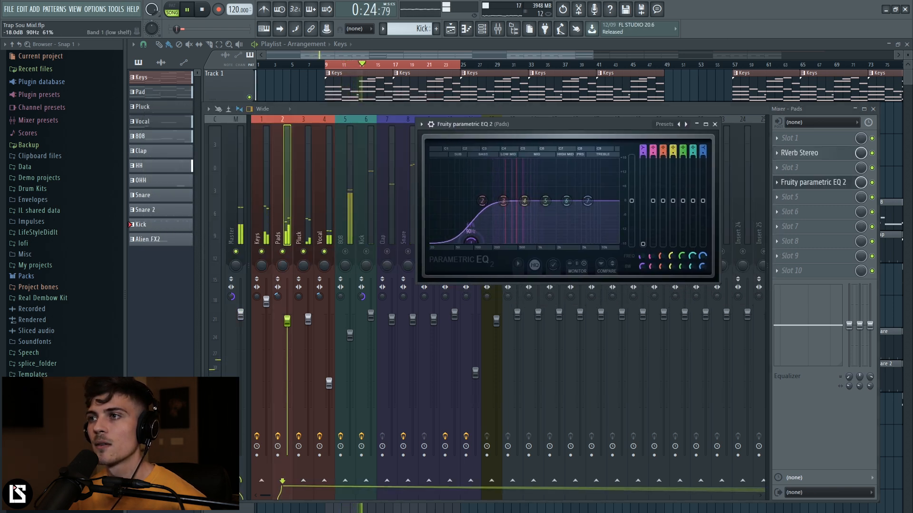
pyautogui.moveTo(503, 200); pyautogui.dragTo(518, 161)
pyautogui.scroll(-3, 518, 161)
pyautogui.scroll(2, 518, 161)
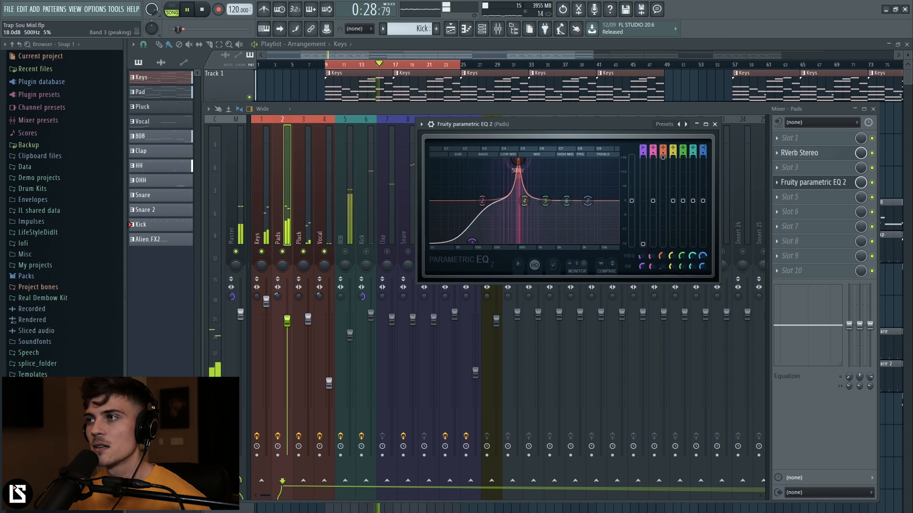
pyautogui.moveTo(518, 162); pyautogui.dragTo(518, 205)
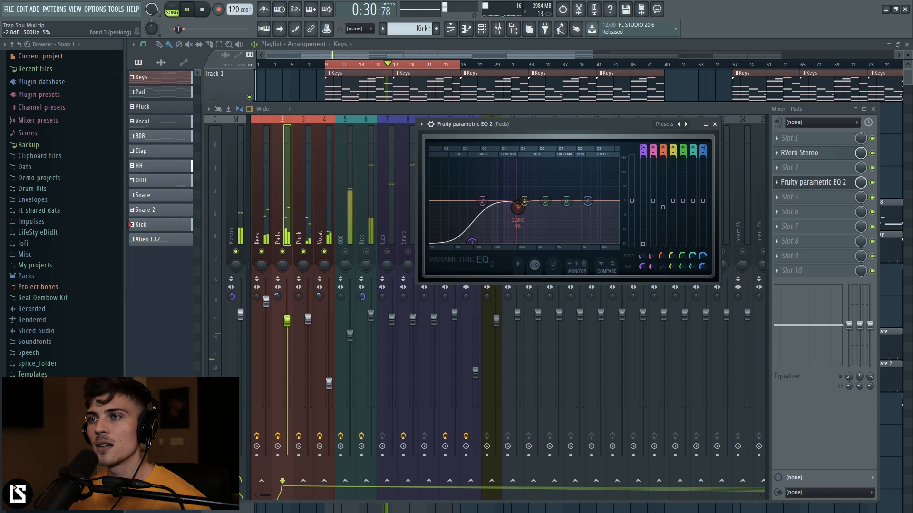
# Unmute the 808 with its fader at -3.6 dB and check the Vocal track's parametric EQ.
pyautogui.click(345, 251)
pyautogui.moveTo(350, 335); pyautogui.dragTo(350, 336)
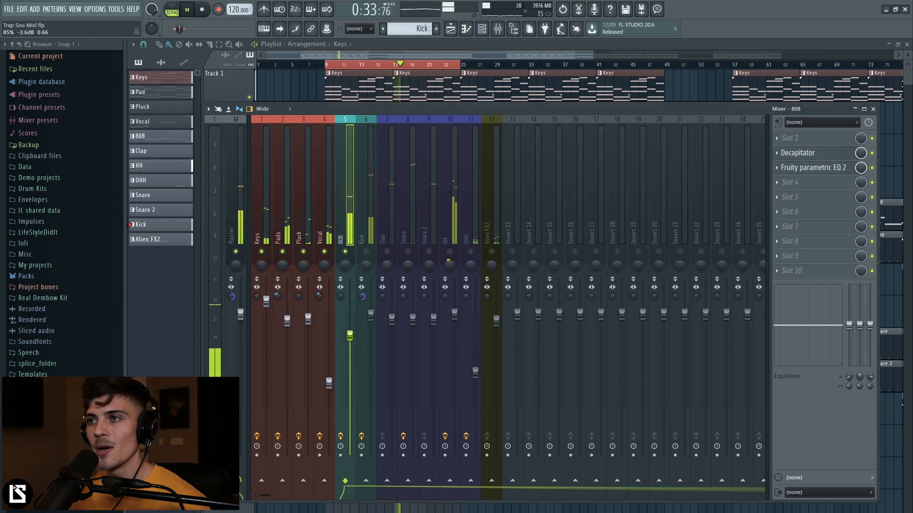
pyautogui.click(324, 215)
pyautogui.click(812, 138)
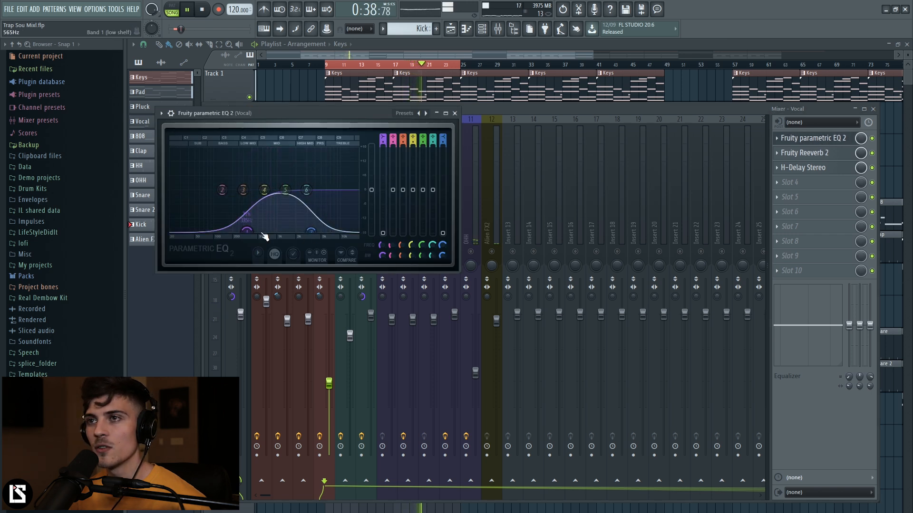
pyautogui.click(454, 113)
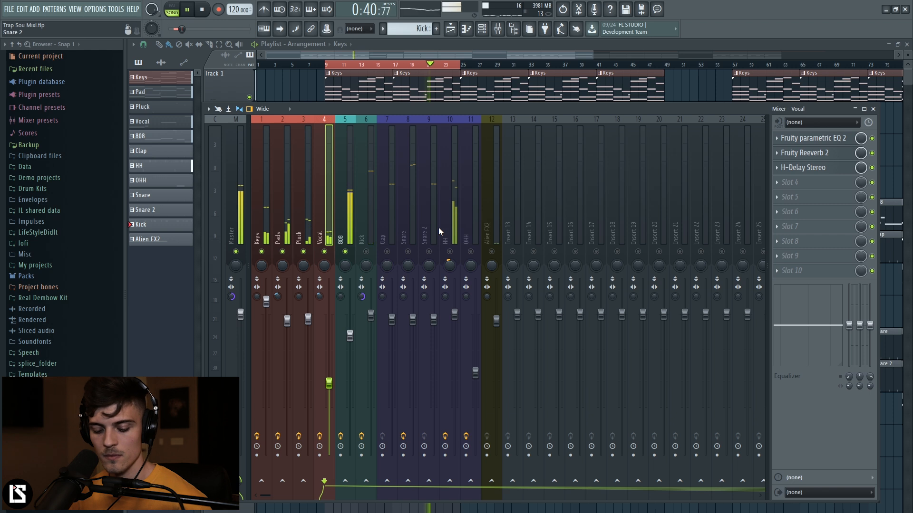
# Unmute all tracks and raise the Keys, Pads, Pluck and Vocal faders slightly.
pyautogui.rightClick(387, 252)
pyautogui.rightClick(387, 252)
pyautogui.click(455, 186)
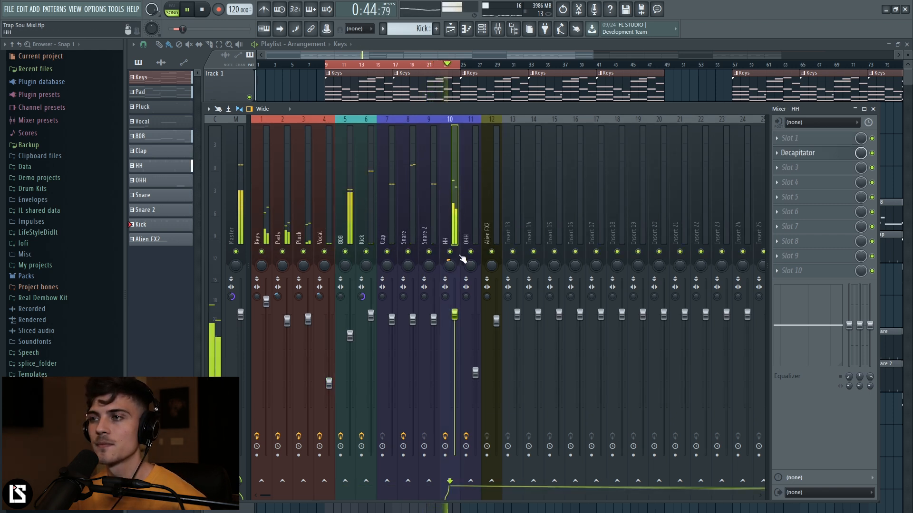
pyautogui.click(392, 202)
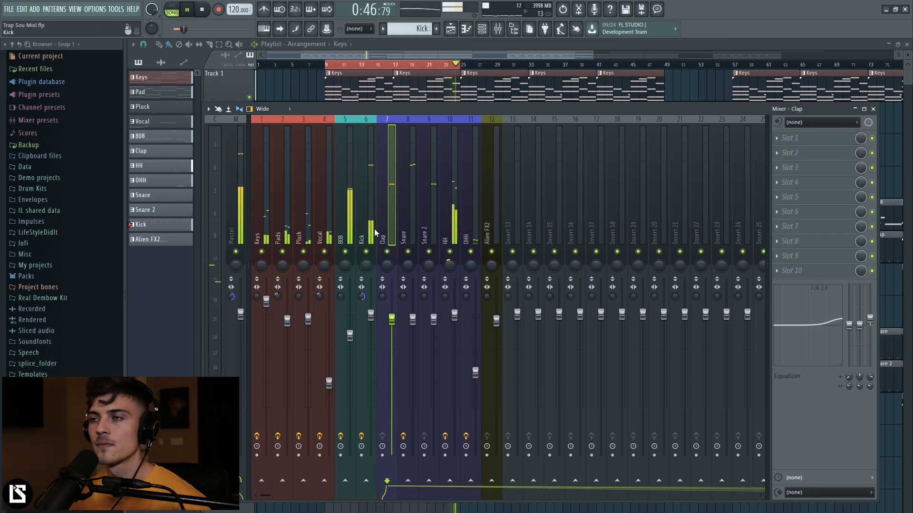
pyautogui.moveTo(263, 224); pyautogui.dragTo(332, 280)
pyautogui.moveTo(329, 385); pyautogui.dragTo(329, 380)
# Lower the faders from the 808 through the OHH slightly, bringing the HH fader down further.
pyautogui.moveTo(349, 184); pyautogui.dragTo(469, 203)
pyautogui.moveTo(476, 373); pyautogui.dragTo(475, 375)
pyautogui.click(455, 217)
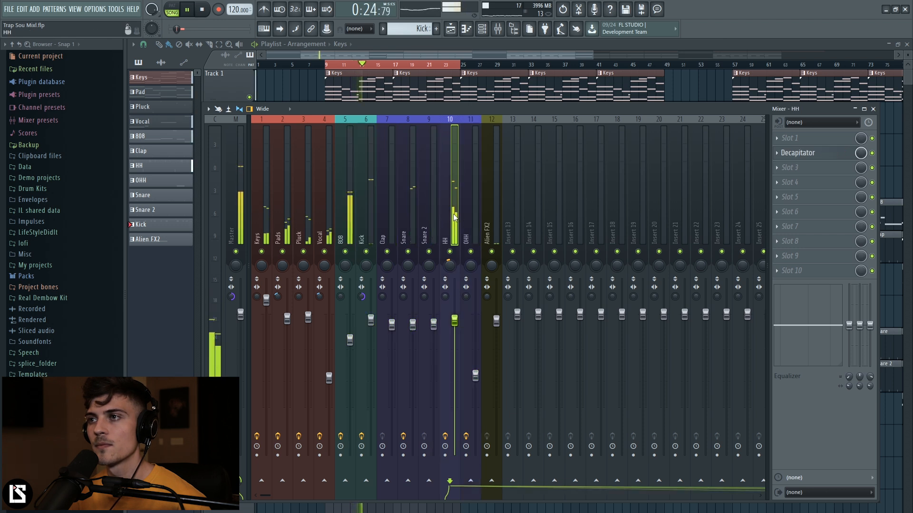
pyautogui.moveTo(455, 320); pyautogui.dragTo(454, 328)
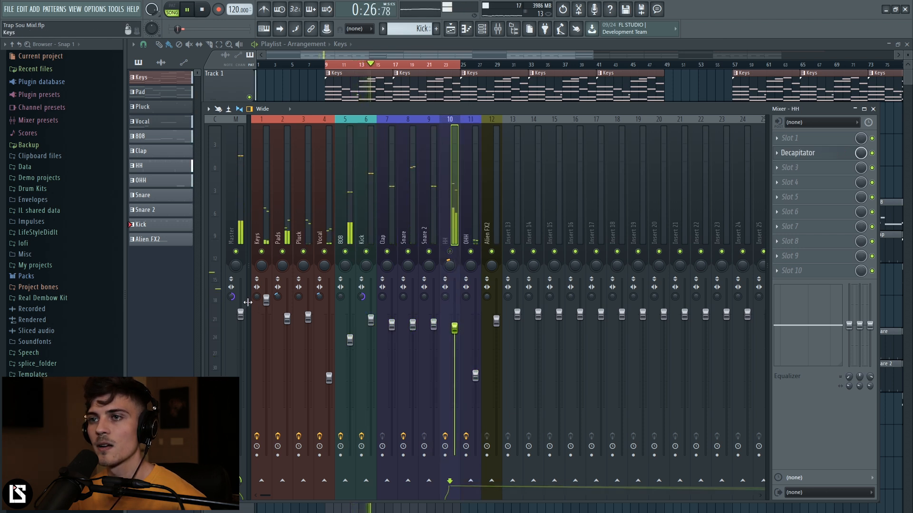
# Reset the Master track's stereo separation and unmute the HH track.
pyautogui.rightClick(232, 298)
pyautogui.click(239, 303)
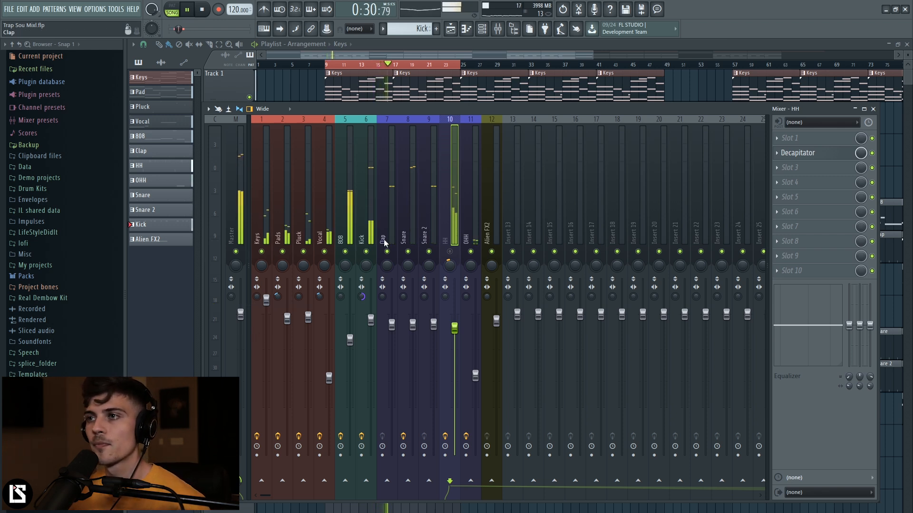
pyautogui.click(450, 251)
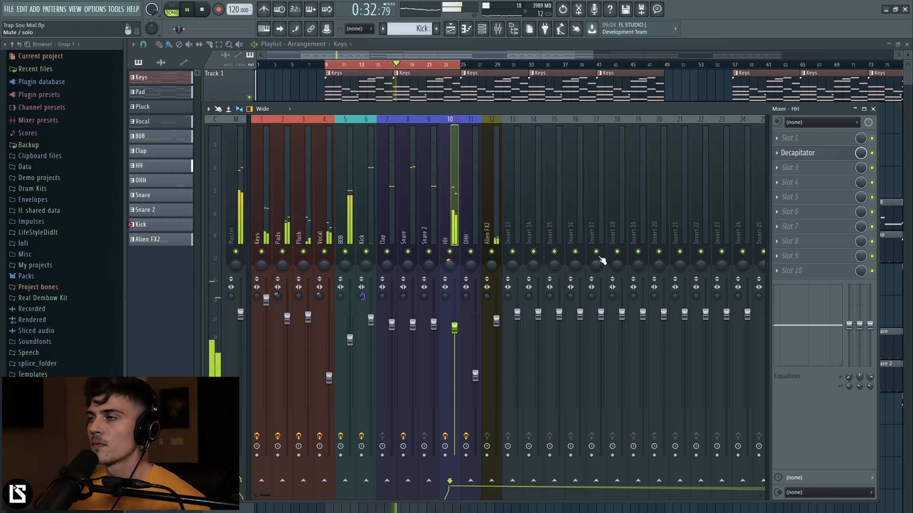
# Adjust the Low Cut slightly in the HH track's Decapitator.
pyautogui.click(798, 152)
pyautogui.moveTo(373, 327); pyautogui.dragTo(372, 336)
pyautogui.click(629, 175)
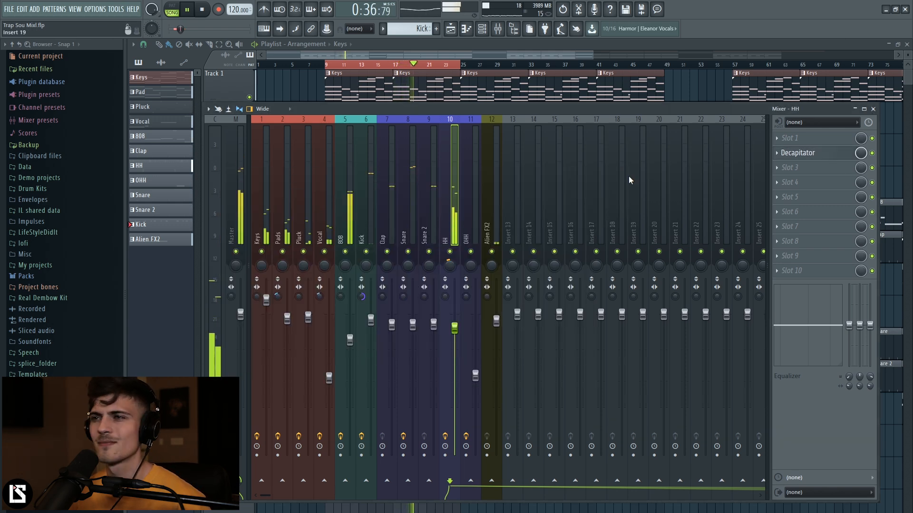
# Rebalance the faders by raising the Kick and 808 slightly and lowering the Vocal to -13.8 dB and the OHH to -11.1 dB.
pyautogui.click(364, 229)
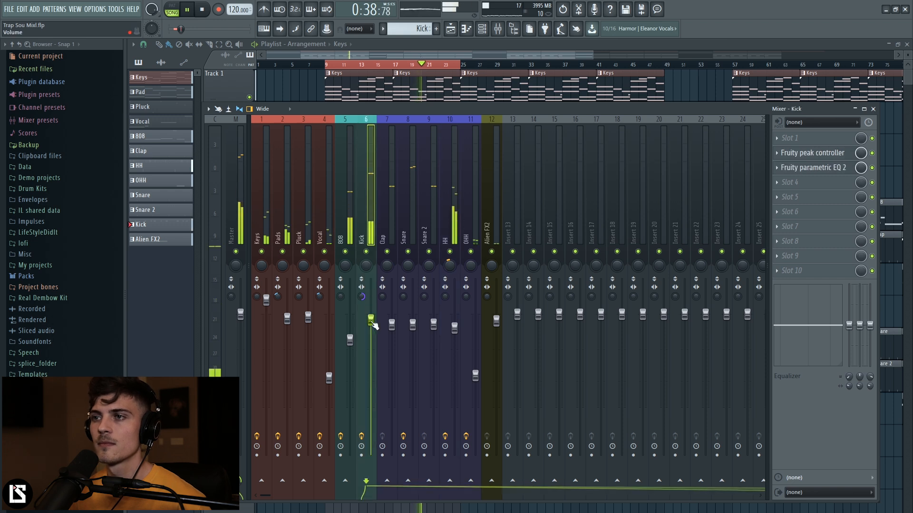
pyautogui.click(346, 228)
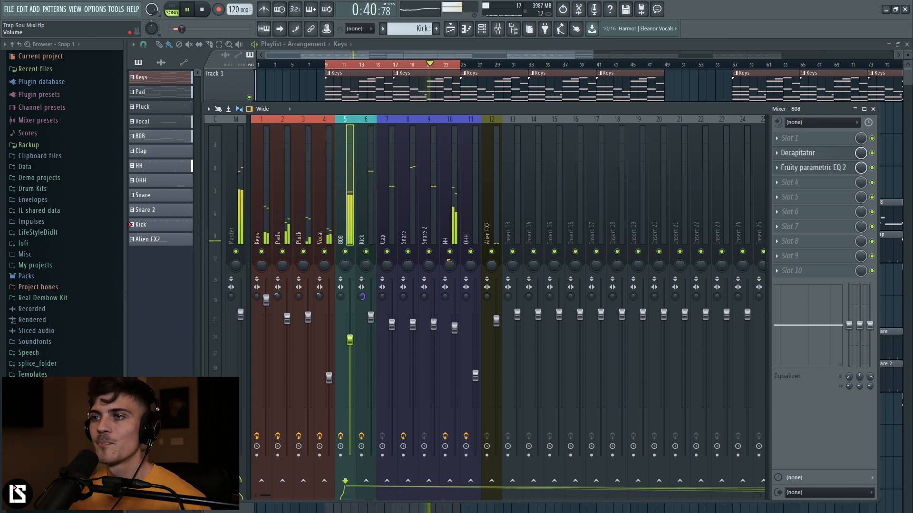
pyautogui.click(329, 258)
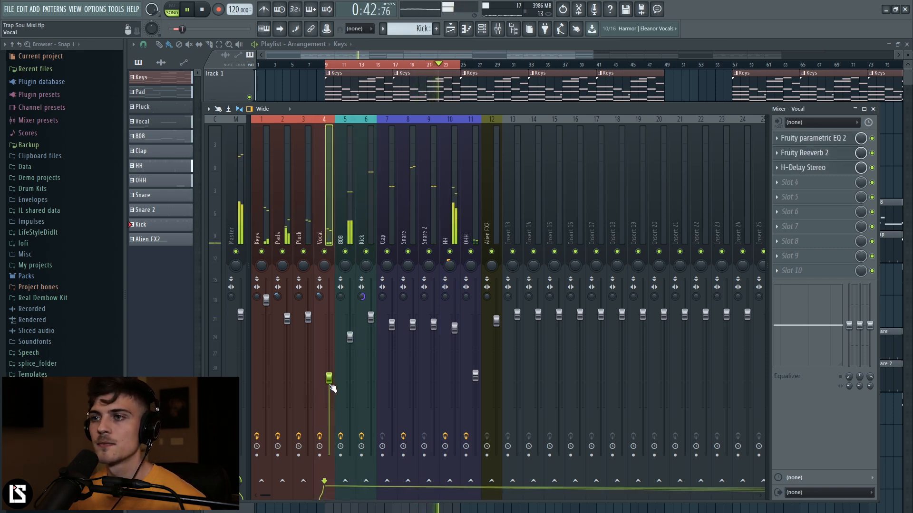
pyautogui.moveTo(330, 387); pyautogui.dragTo(335, 393)
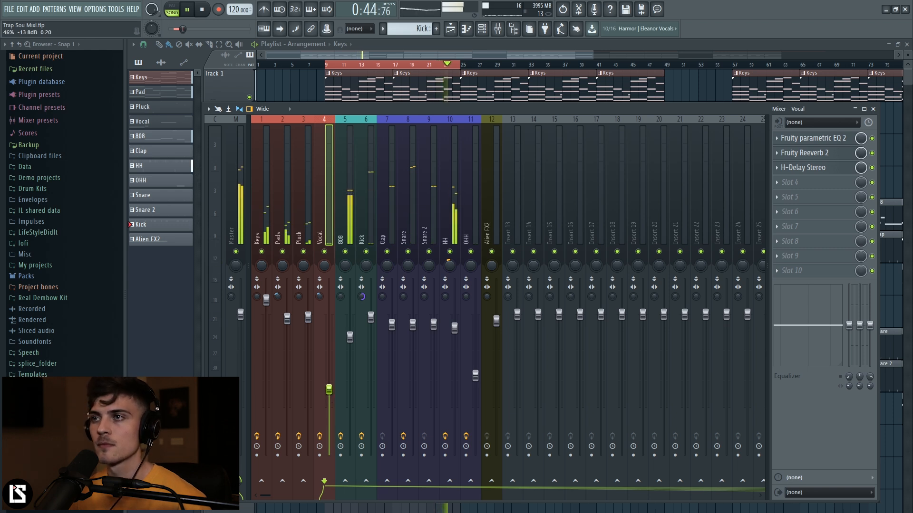
pyautogui.click(469, 219)
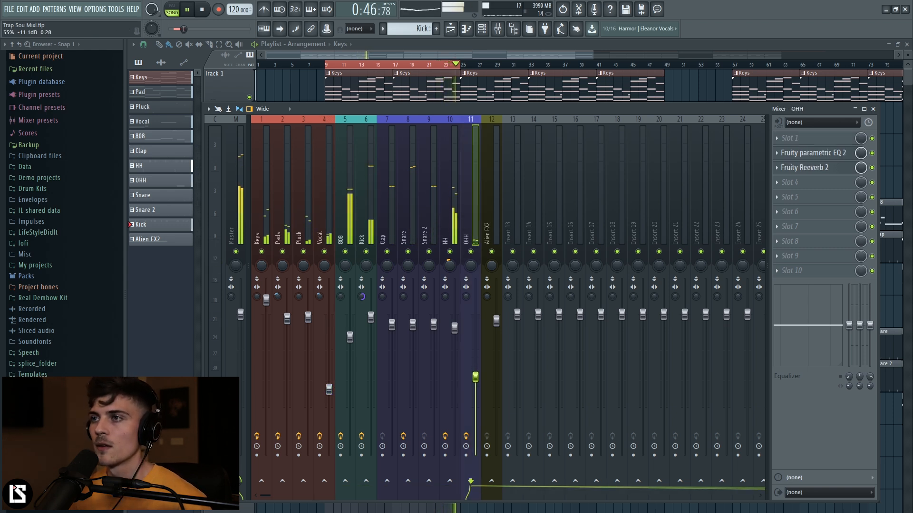
# Stop playback and tighten the OHH parametric EQ by raising the low cut frequency and setting band 7 to -15 dB at 3917 Hz.
pyautogui.press('space')
pyautogui.click(824, 156)
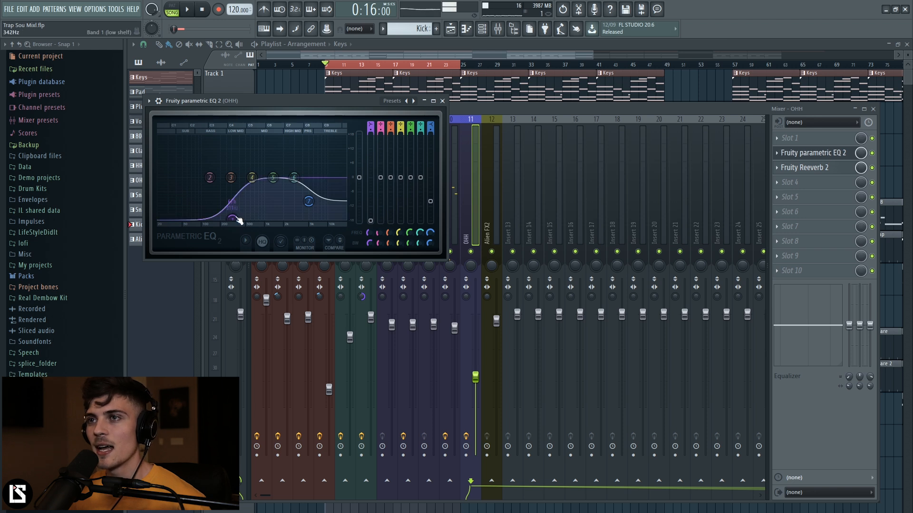
pyautogui.rightClick(355, 182)
pyautogui.click(308, 201)
pyautogui.moveTo(308, 201); pyautogui.dragTo(302, 213)
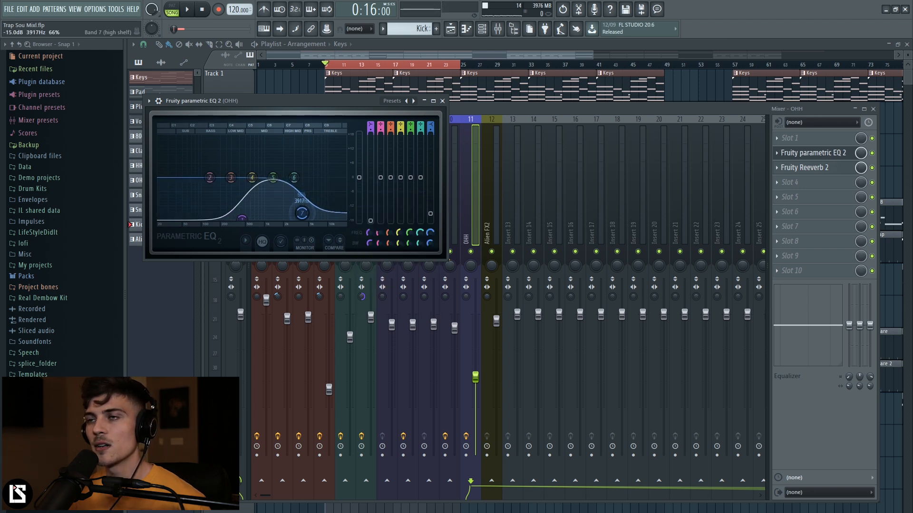
# Lower the dry level of the OHH track's Fruity Reeverb 2 and play the beat to audition the reverb.
pyautogui.click(442, 101)
pyautogui.click(793, 168)
pyautogui.click(792, 169)
pyautogui.click(792, 169)
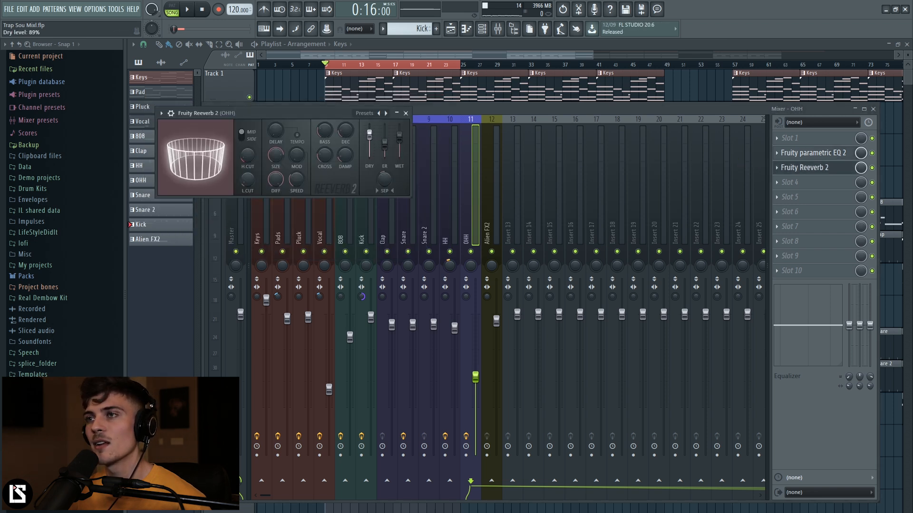
pyautogui.press('space')
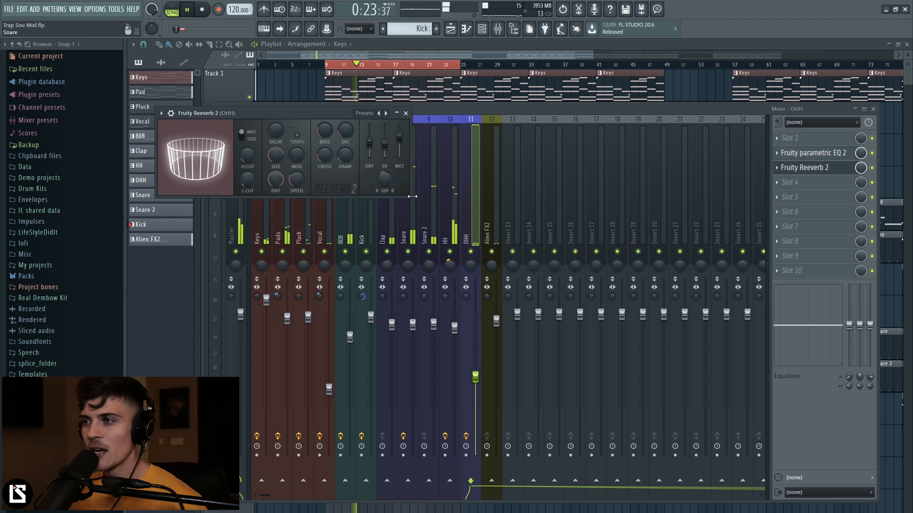
pyautogui.press('space')
# Select the Alien FX2 track and audition it with only the Keys and Pads active.
pyautogui.click(492, 204)
pyautogui.click(492, 205)
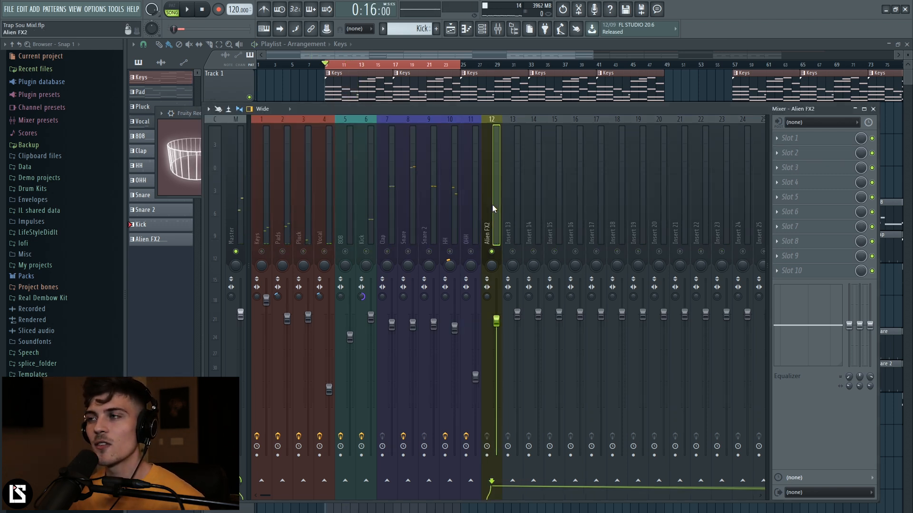
pyautogui.press('space')
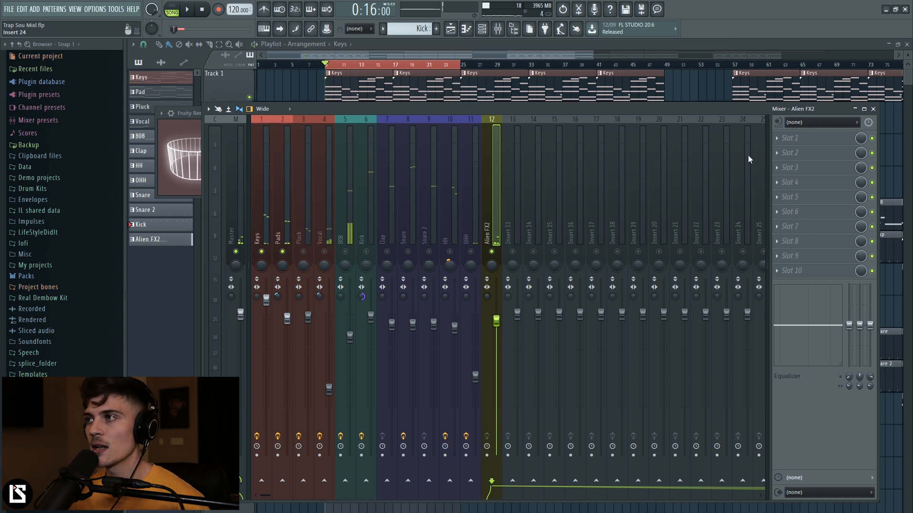
pyautogui.press('space')
pyautogui.press('space')
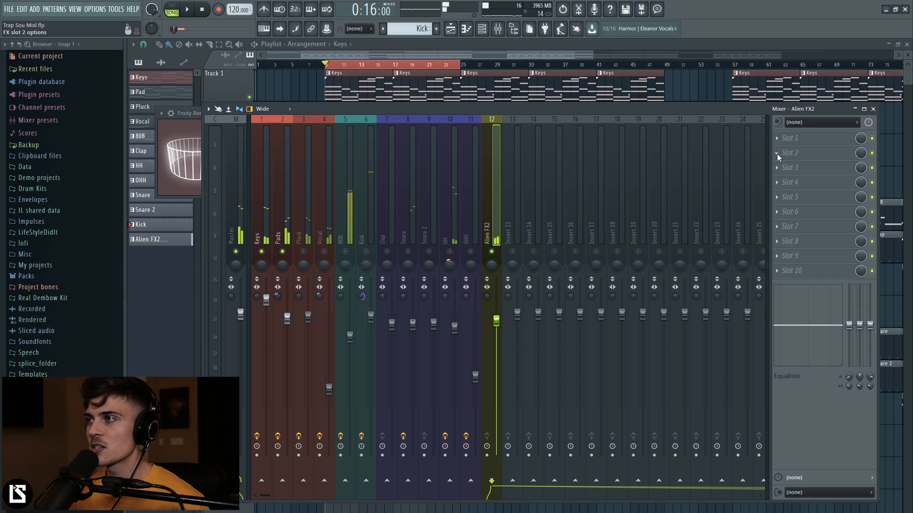
# Insert a Fruity parametric EQ 2 in slot 2 of the Alien FX2 track and shape its low end during playback.
pyautogui.click(779, 154)
pyautogui.click(713, 232)
pyautogui.moveTo(196, 202); pyautogui.dragTo(253, 243)
pyautogui.press('space')
pyautogui.click(472, 128)
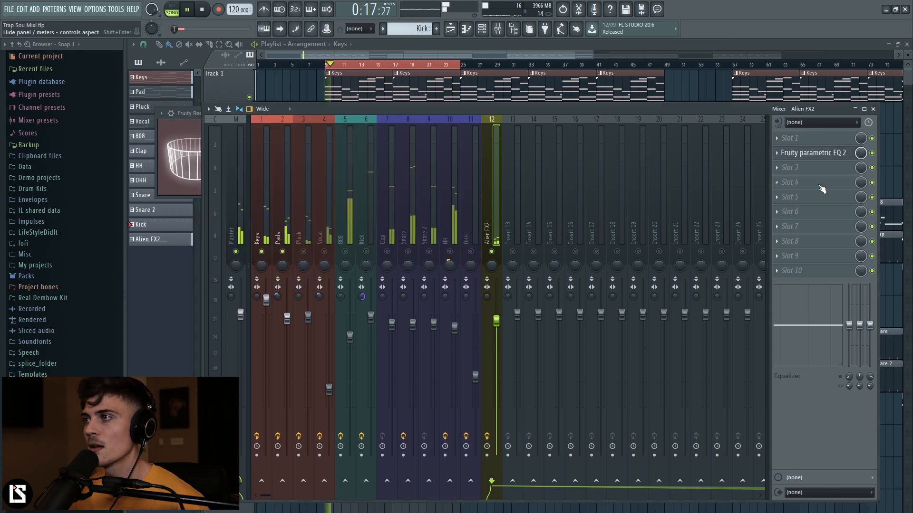
# Insert H-Delay Stereo in slot 3 of the Alien FX2 track and load its Life Delay 1 preset.
pyautogui.click(782, 169)
pyautogui.moveTo(751, 309)
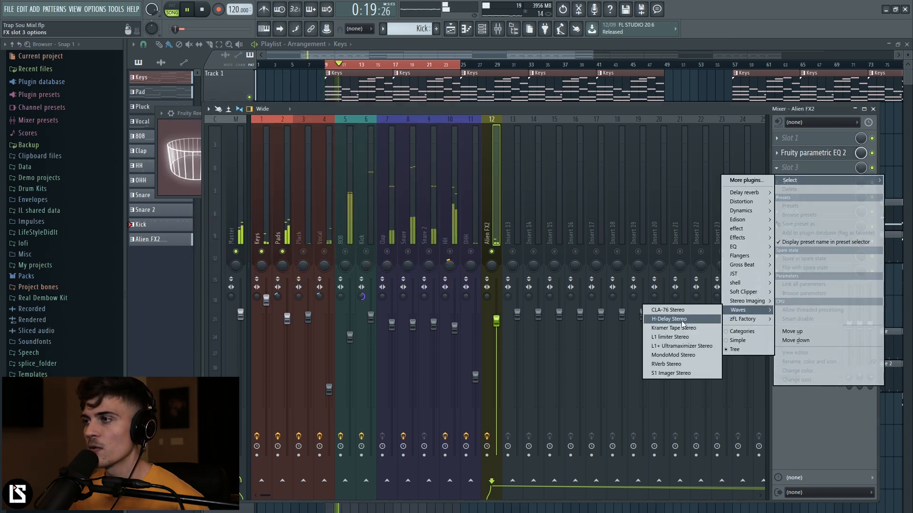
pyautogui.click(668, 319)
pyautogui.press('space')
pyautogui.click(485, 139)
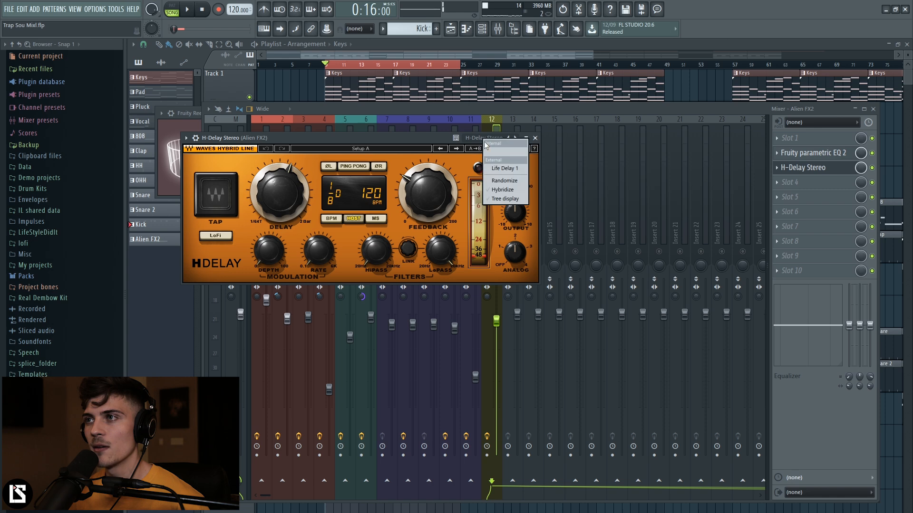
pyautogui.click(498, 164)
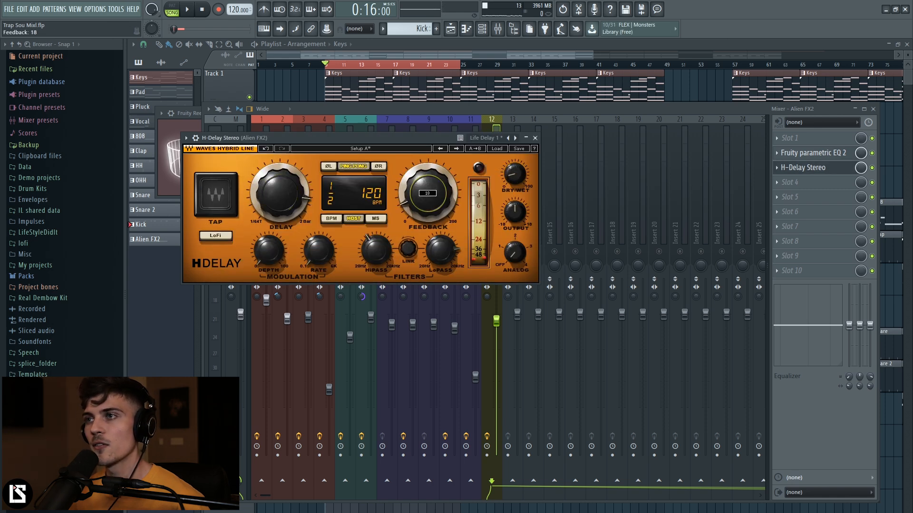
# Add S1 Imager Stereo in slot 4 of the Alien FX2 track with a width of 1.45 and play the result.
pyautogui.click(780, 184)
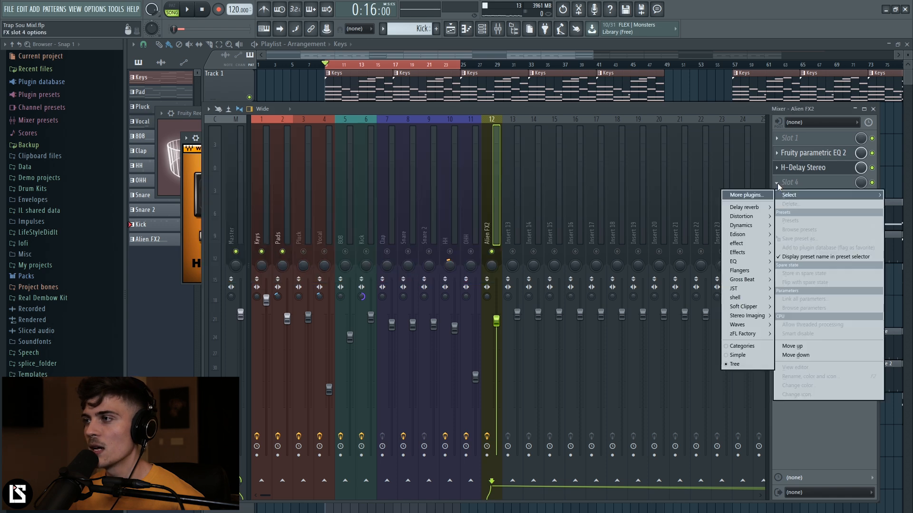
pyautogui.moveTo(758, 324)
pyautogui.click(670, 388)
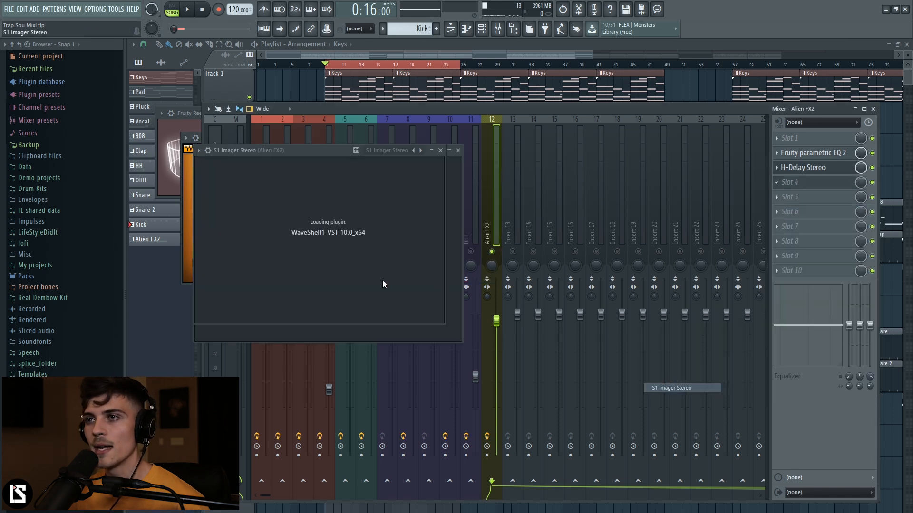
pyautogui.press('space')
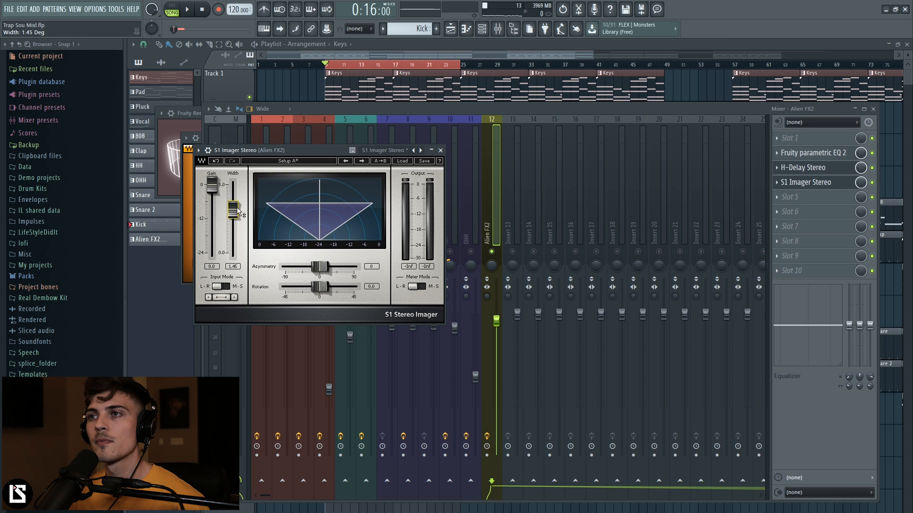
pyautogui.click(440, 150)
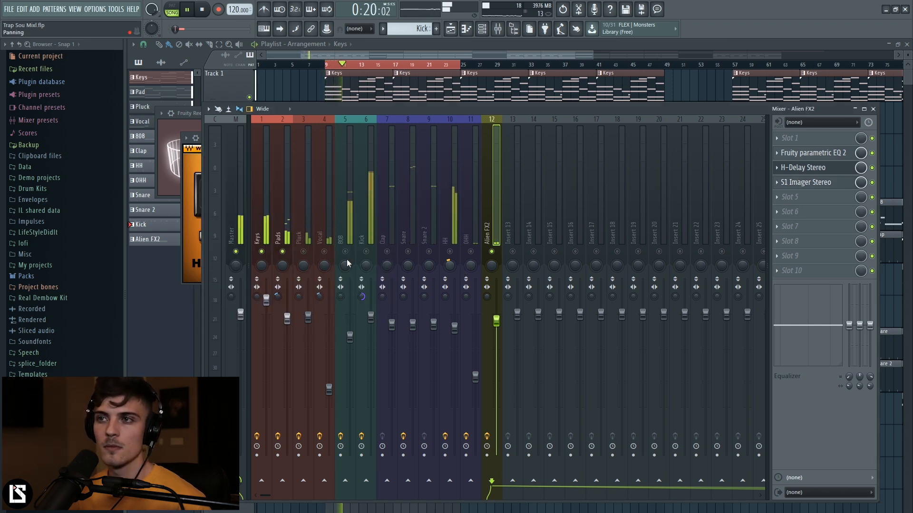
# Solo the Pluck track, audition it and inspect its parametric EQ.
pyautogui.press('space')
pyautogui.press('space')
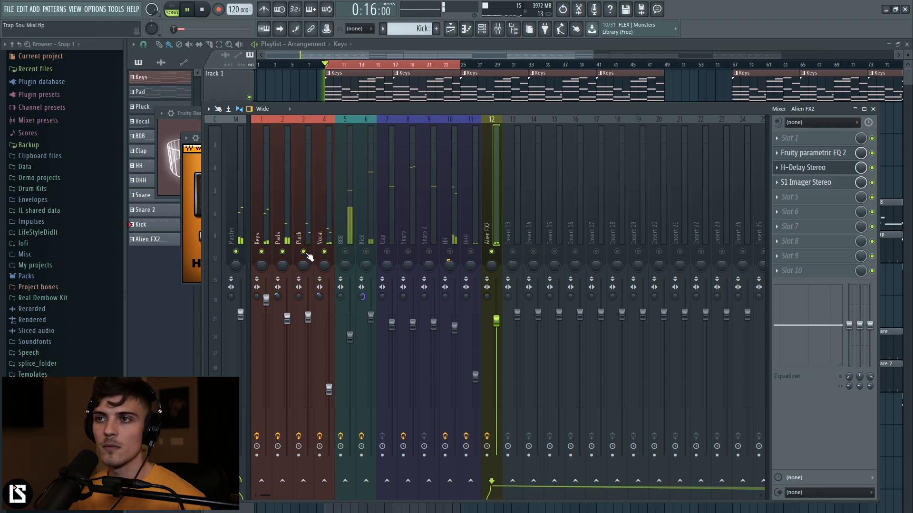
pyautogui.click(308, 234)
pyautogui.rightClick(304, 253)
pyautogui.press('space')
pyautogui.press('space')
pyautogui.press('space')
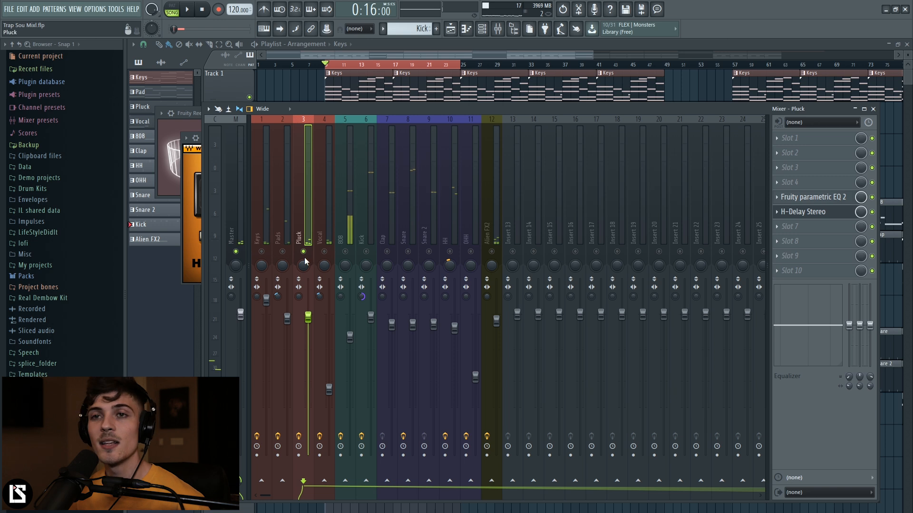
pyautogui.click(813, 197)
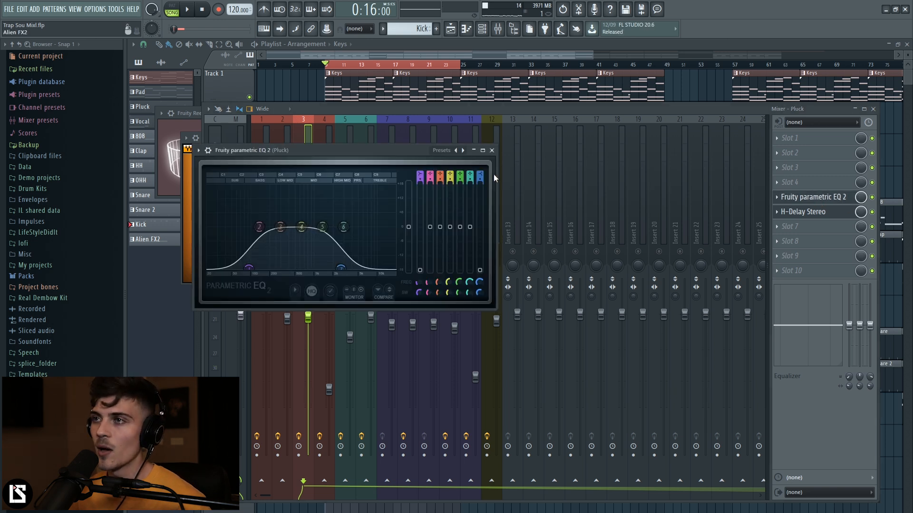
pyautogui.click(492, 151)
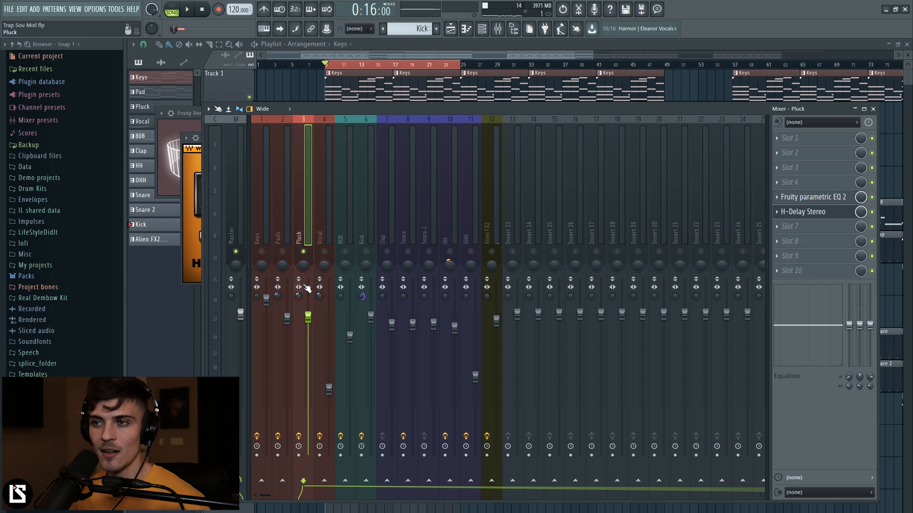
# Merge the Master track to mono, restore all tracks from solo and start playback.
pyautogui.click(228, 299)
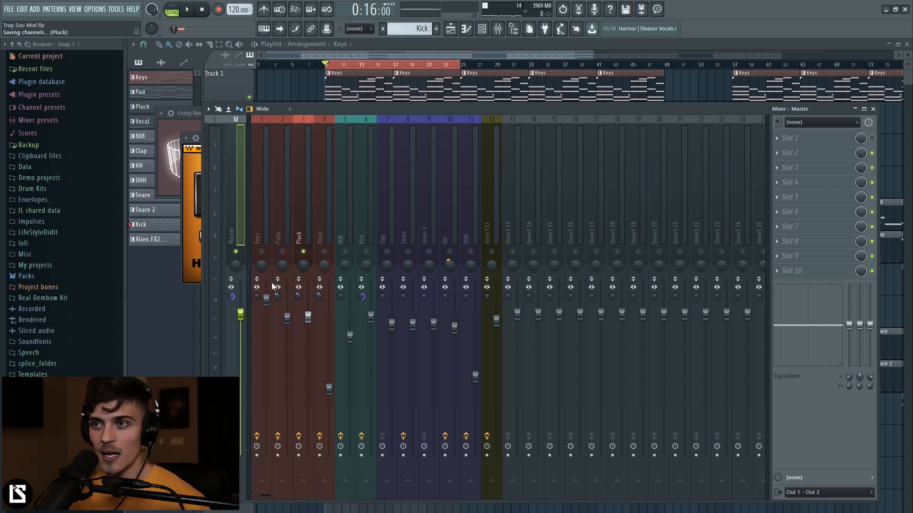
pyautogui.click(275, 236)
pyautogui.rightClick(282, 252)
pyautogui.rightClick(281, 252)
pyautogui.press('space')
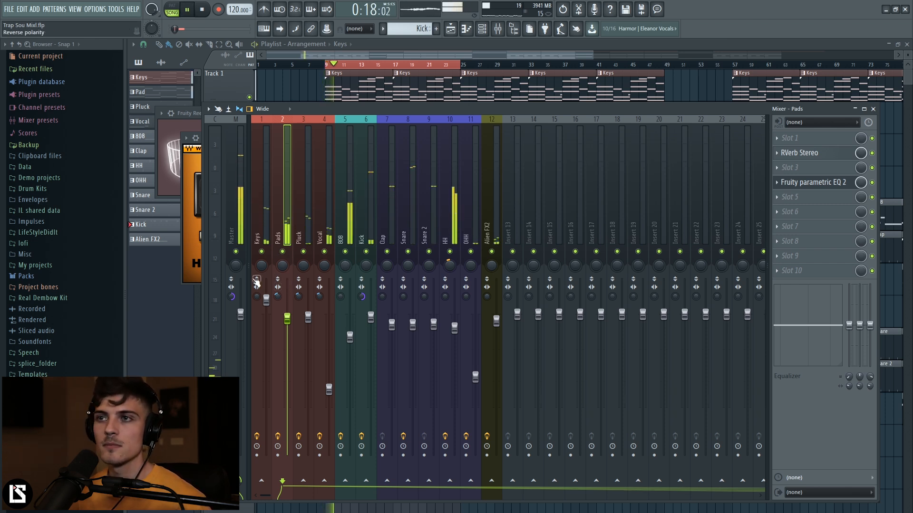
# Raise the Keys-to-Vocal faders slightly as a group and lower the 808-to-OHH faders together.
pyautogui.click(264, 208)
pyautogui.moveTo(268, 220); pyautogui.dragTo(327, 229)
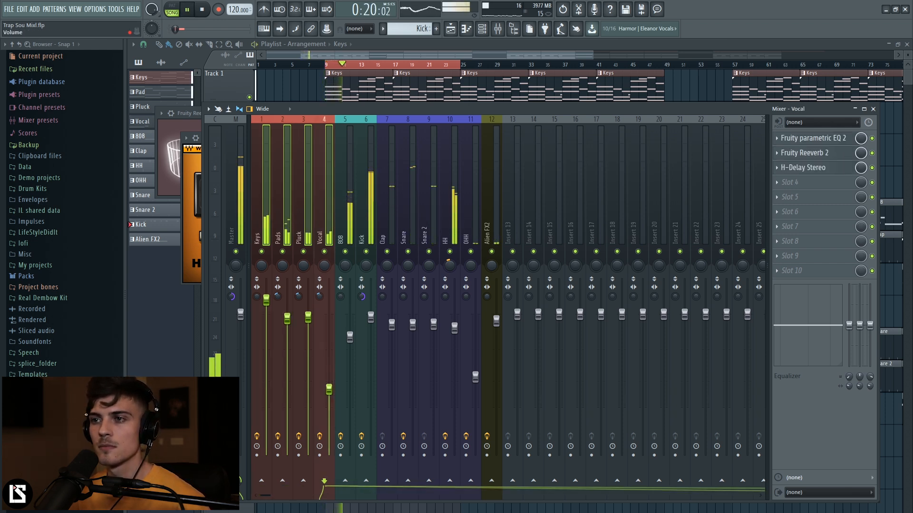
pyautogui.click(346, 198)
pyautogui.press('space')
pyautogui.moveTo(347, 199); pyautogui.dragTo(473, 209)
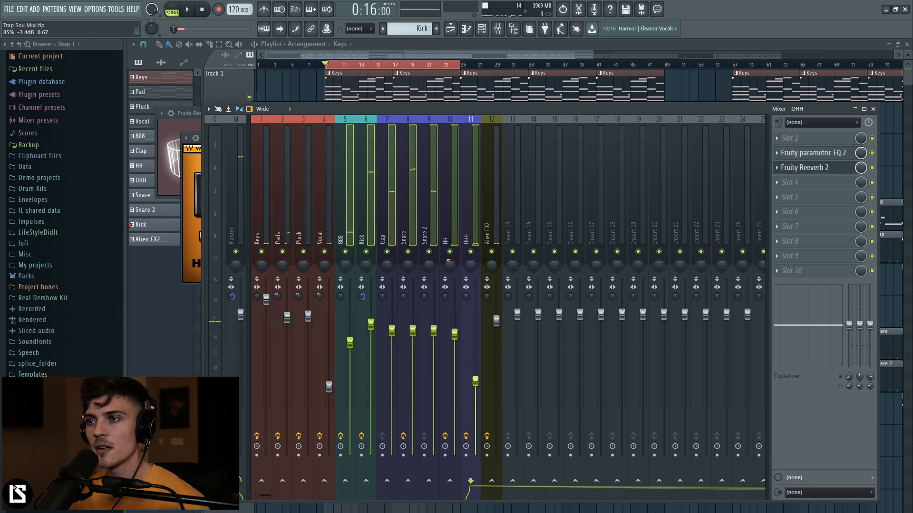
# Pull the Master fader far down for a quiet balance check and lower the 808-to-OHH group a little further.
pyautogui.moveTo(241, 314); pyautogui.dragTo(241, 412)
pyautogui.moveTo(241, 454); pyautogui.dragTo(241, 429)
pyautogui.press('space')
pyautogui.press('space')
pyautogui.moveTo(349, 193); pyautogui.dragTo(472, 262)
pyautogui.moveTo(476, 378); pyautogui.dragTo(476, 382)
# Lower the Clap, Snare and Snare 2 faders together to -4.1 dB and reset the Master fader.
pyautogui.click(401, 221)
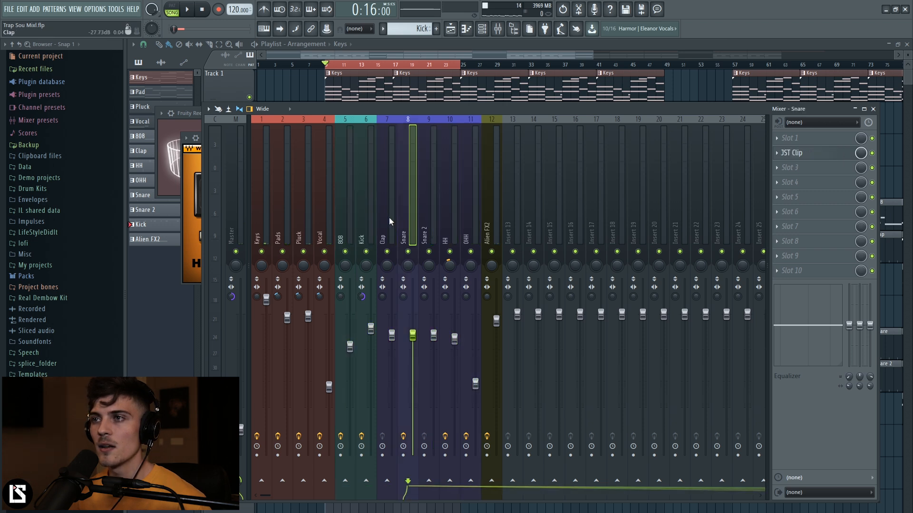
pyautogui.moveTo(389, 218); pyautogui.dragTo(422, 220)
pyautogui.moveTo(433, 335); pyautogui.dragTo(434, 339)
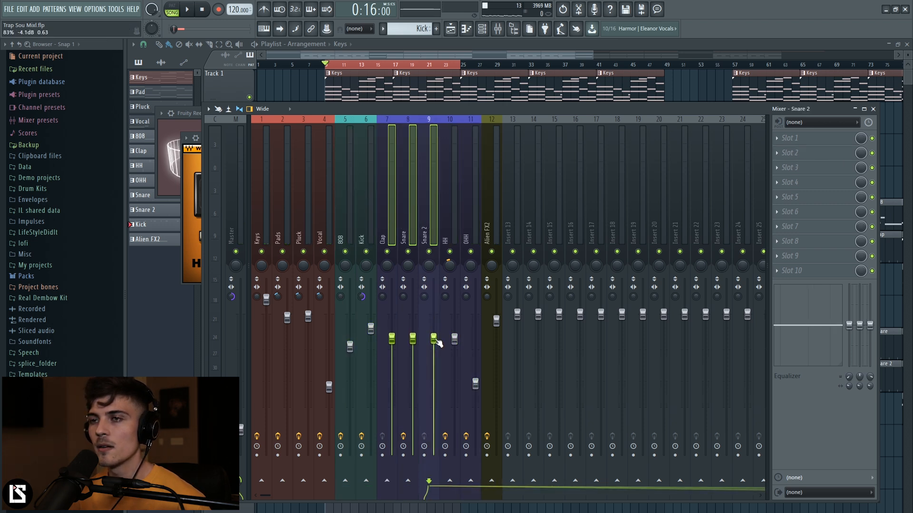
pyautogui.rightClick(241, 430)
pyautogui.click(256, 411)
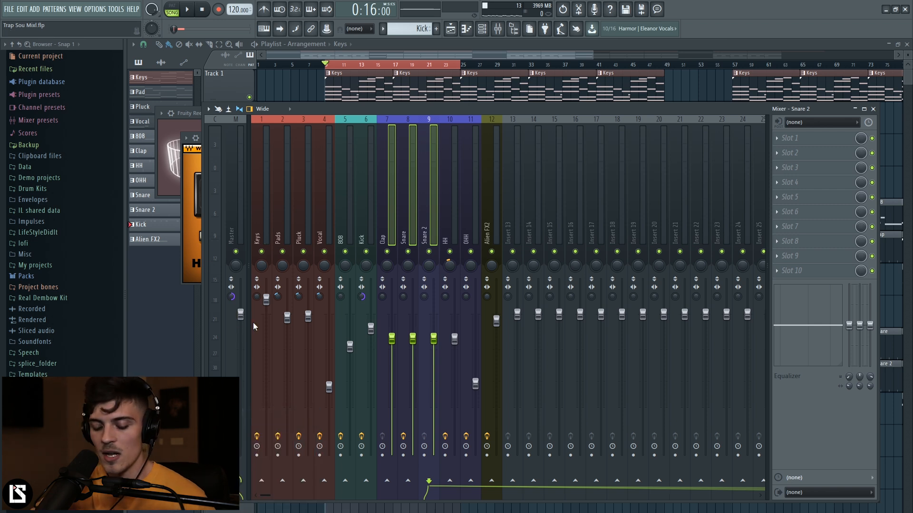
# During playback, lower the HH fader slightly and bring the Clap, Snare and Snare 2 group to -4.4 dB.
pyautogui.press('space')
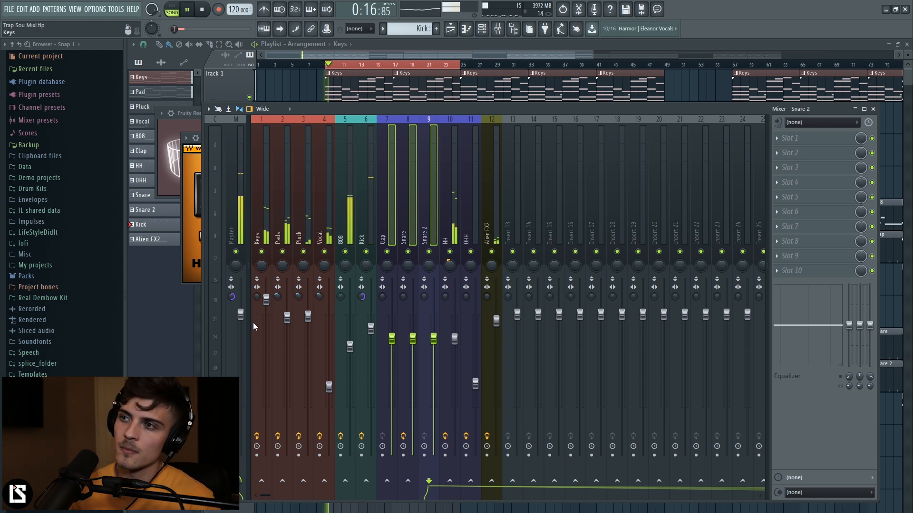
pyautogui.moveTo(454, 339); pyautogui.dragTo(455, 345)
pyautogui.moveTo(386, 168); pyautogui.dragTo(424, 192)
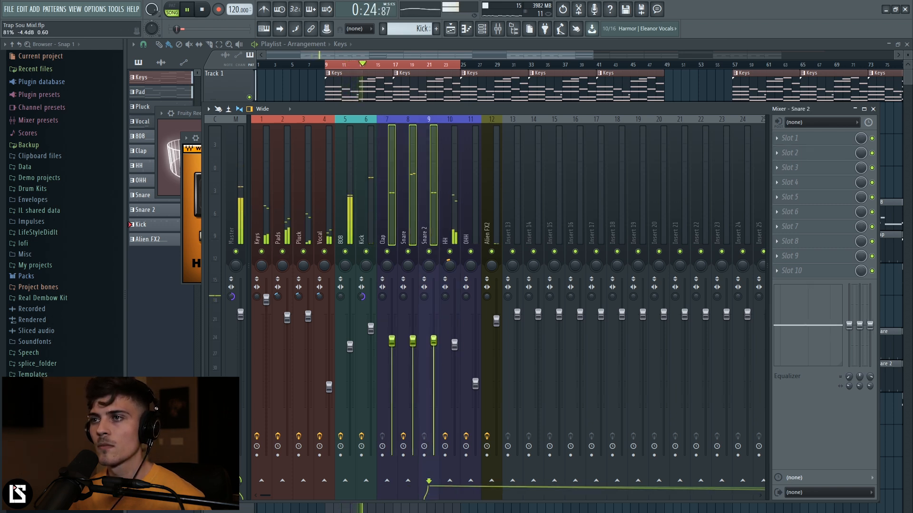
# Reset the Master track's stereo separation, hide the mixer and move to a point before the loop in the Playlist.
pyautogui.click(344, 219)
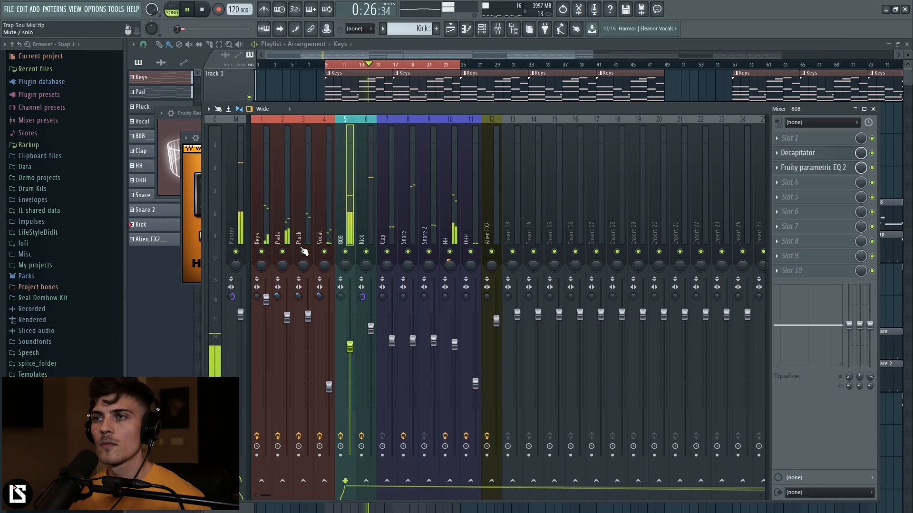
pyautogui.rightClick(231, 297)
pyautogui.click(243, 303)
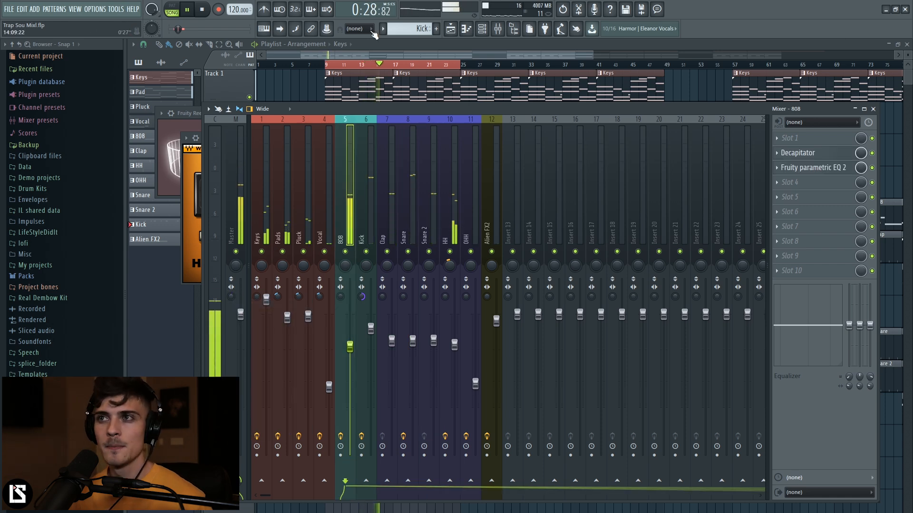
pyautogui.press('F9')
pyautogui.click(296, 64)
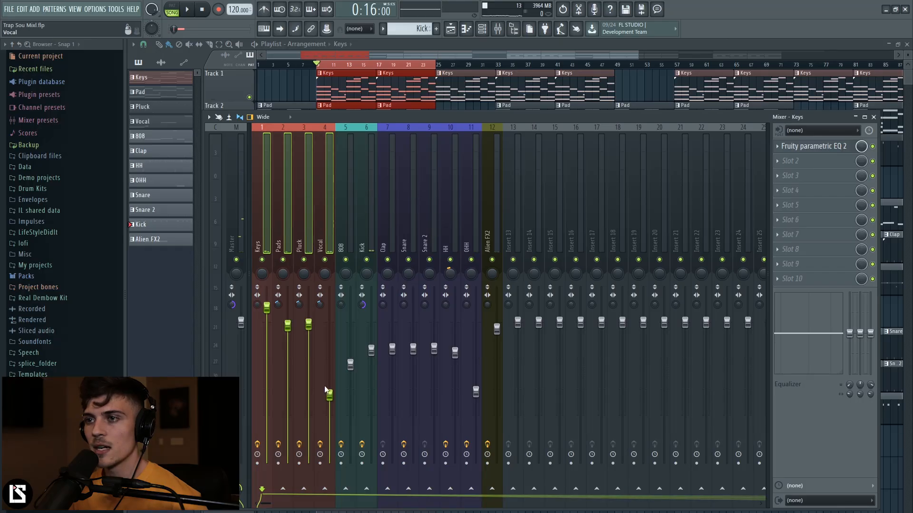
# Select the 808 and Kick tracks and raise their faders together.
pyautogui.click(347, 225)
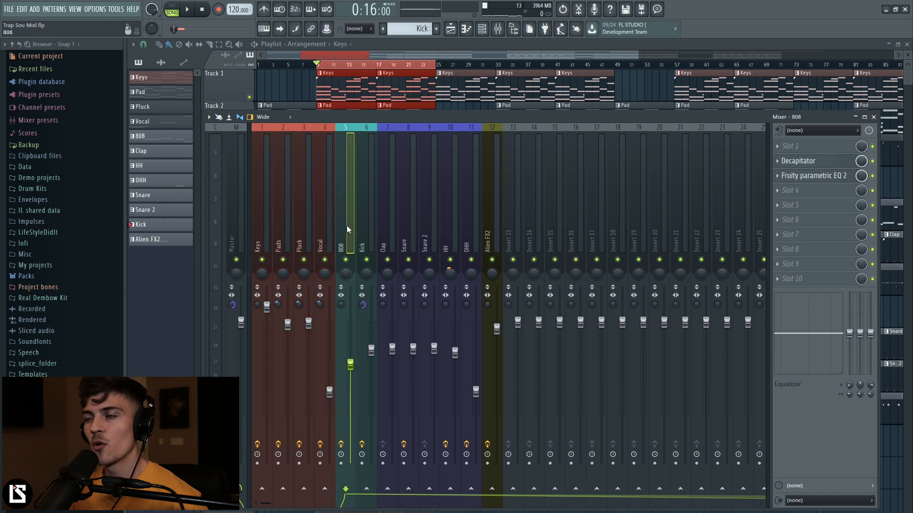
pyautogui.keyDown('ctrl'); pyautogui.click(366, 232); pyautogui.keyUp('ctrl')
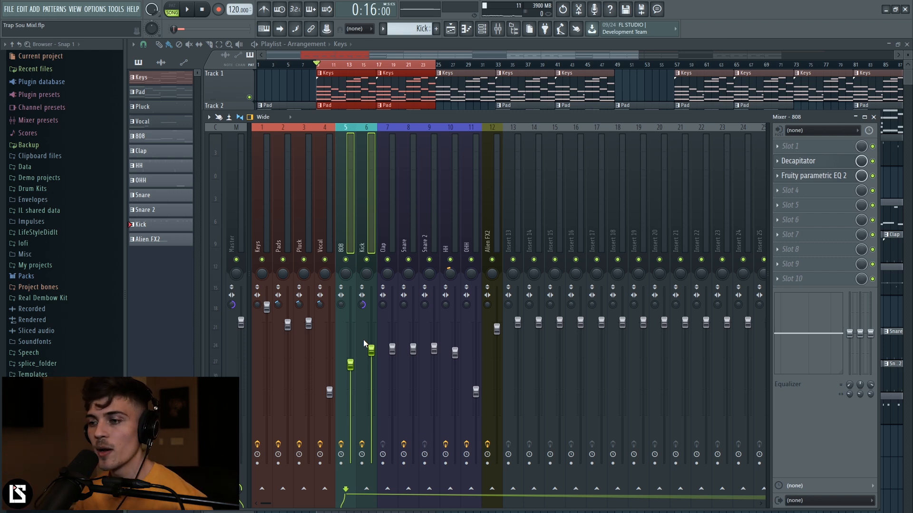
pyautogui.moveTo(371, 350); pyautogui.dragTo(371, 346)
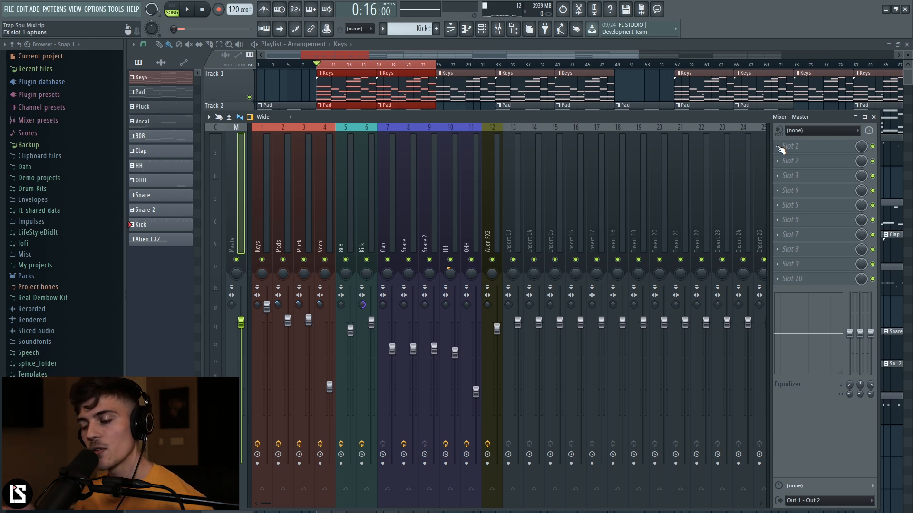
# Insert a Fruity parametric EQ 2 in slot 1 of the Master track and load its 20hz preset.
pyautogui.click(780, 148)
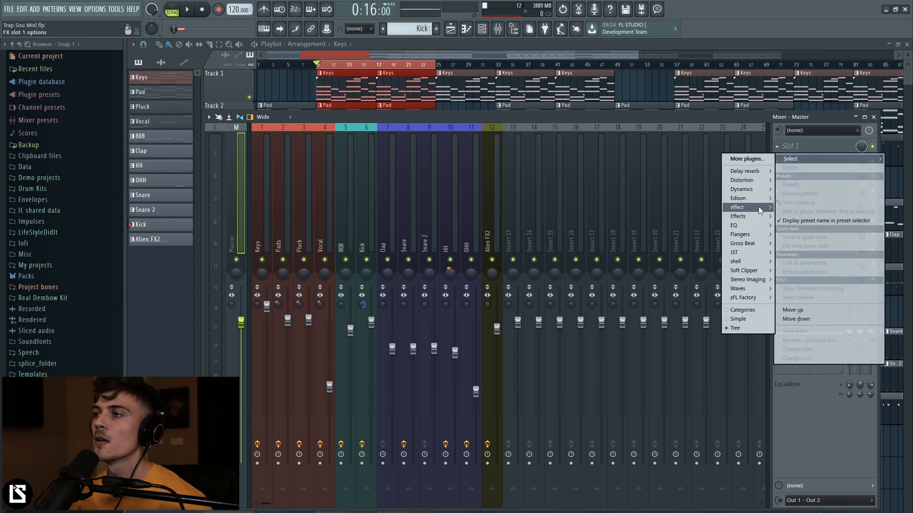
pyautogui.moveTo(744, 224)
pyautogui.click(687, 225)
pyautogui.moveTo(318, 110); pyautogui.dragTo(517, 150)
pyautogui.click(581, 148)
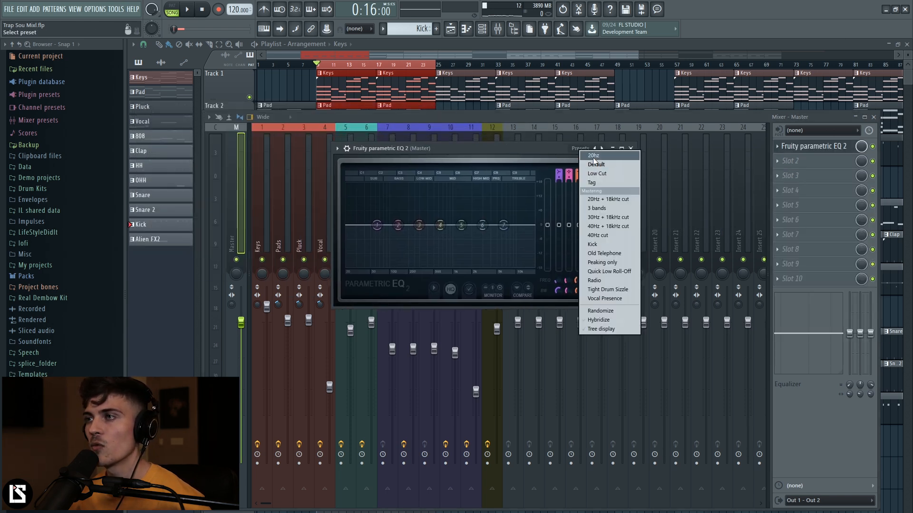
pyautogui.click(594, 156)
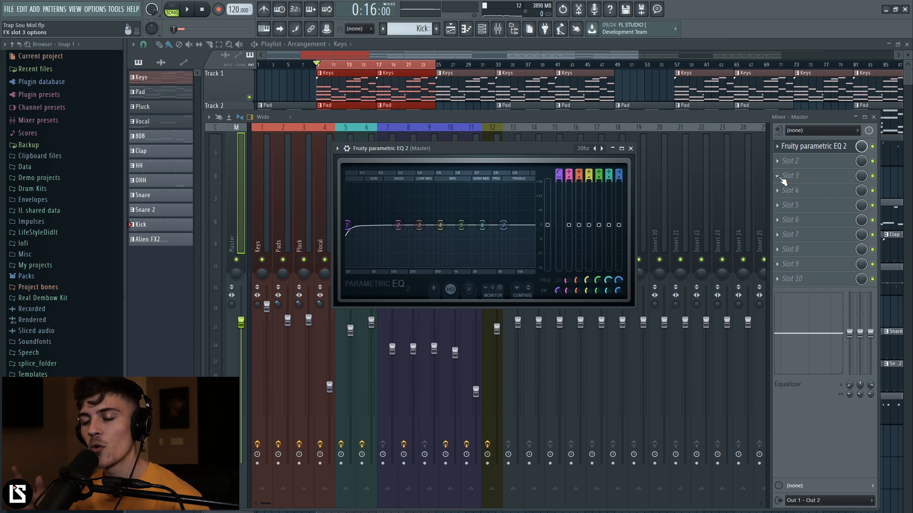
# Insert a Fruity soft clipper in slot 3 of the Master track and close its window.
pyautogui.click(784, 175)
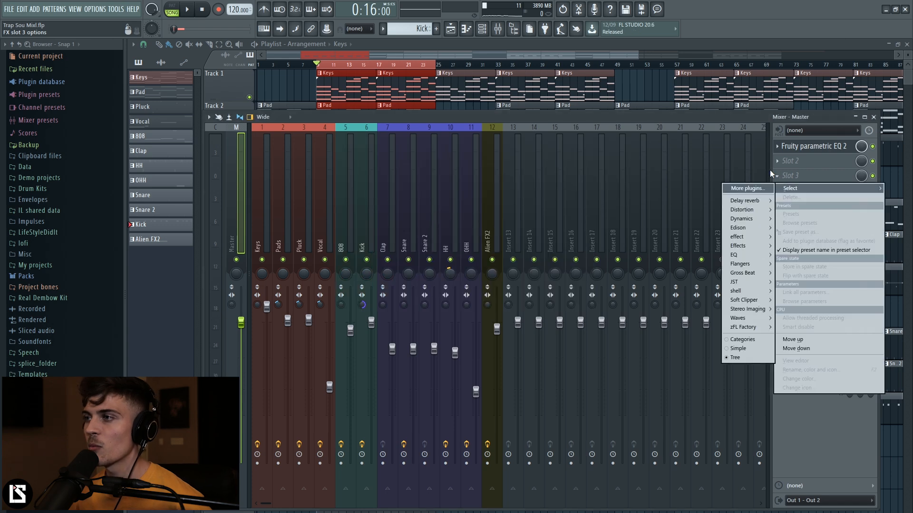
pyautogui.moveTo(752, 298)
pyautogui.click(693, 300)
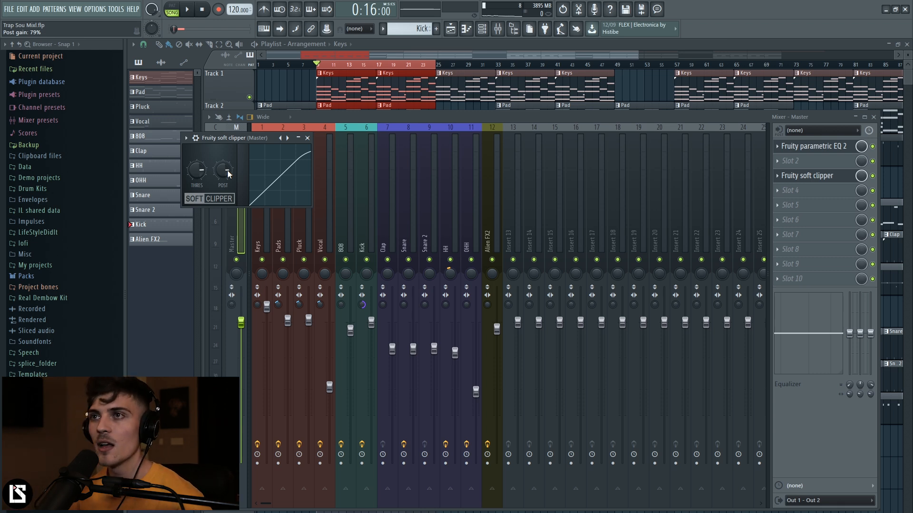
pyautogui.click(307, 138)
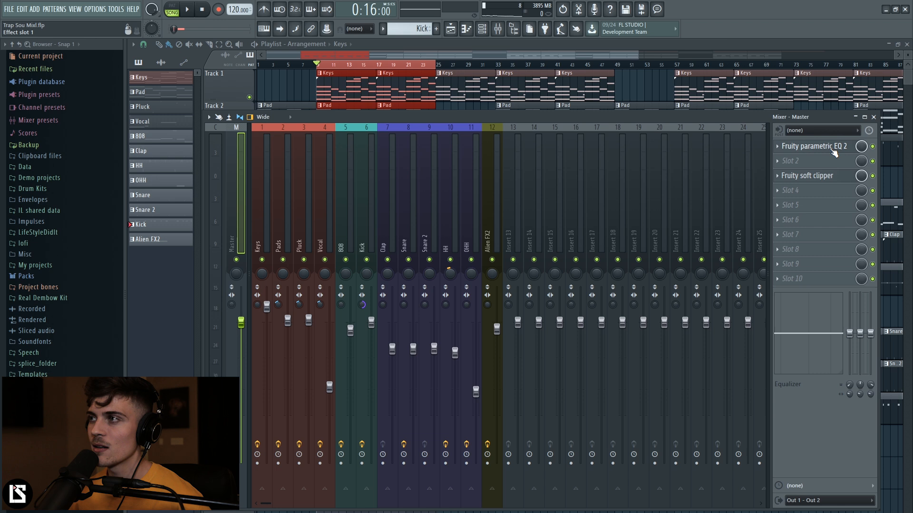
pyautogui.click(834, 150)
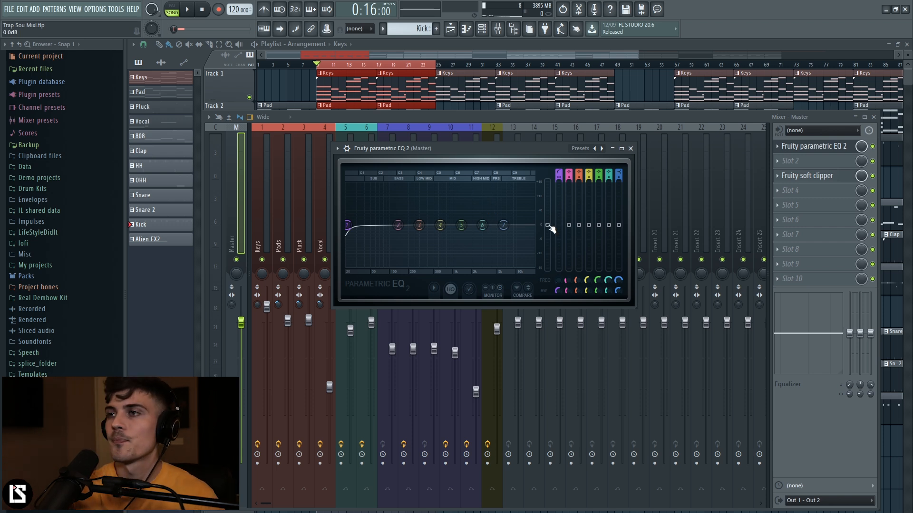
pyautogui.press('space')
pyautogui.moveTo(549, 225); pyautogui.dragTo(547, 204)
pyautogui.rightClick(548, 205)
pyautogui.click(562, 210)
pyautogui.press('space')
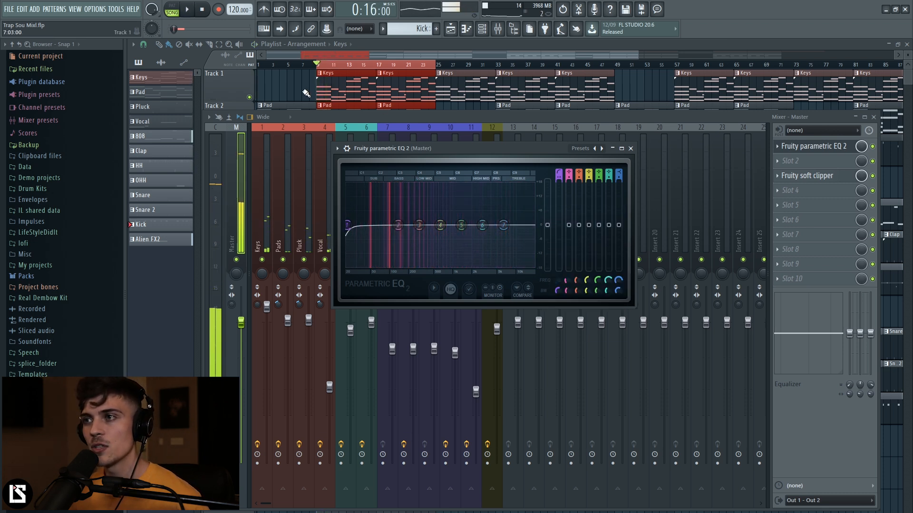
# Play the loop to check the Master level and raise the main level of the Master's Fruity parametric EQ 2 to about 9 dB.
pyautogui.press('space')
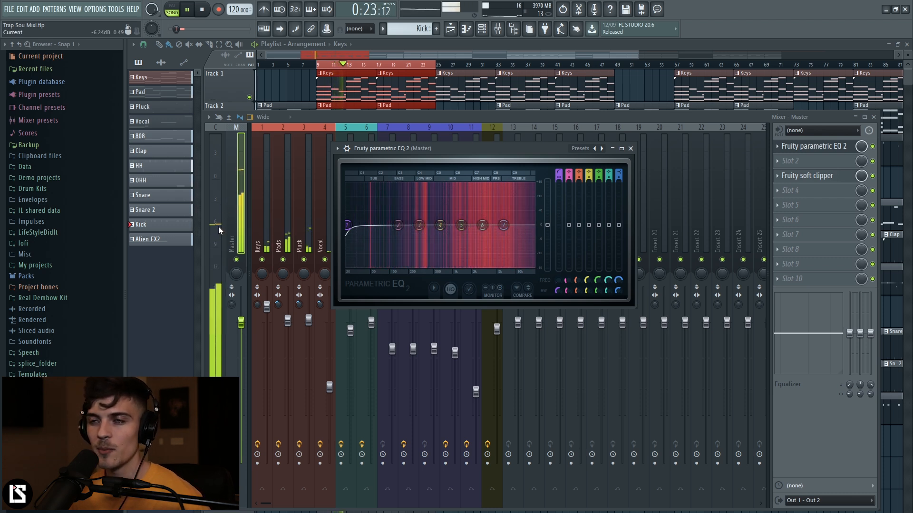
pyautogui.press('space')
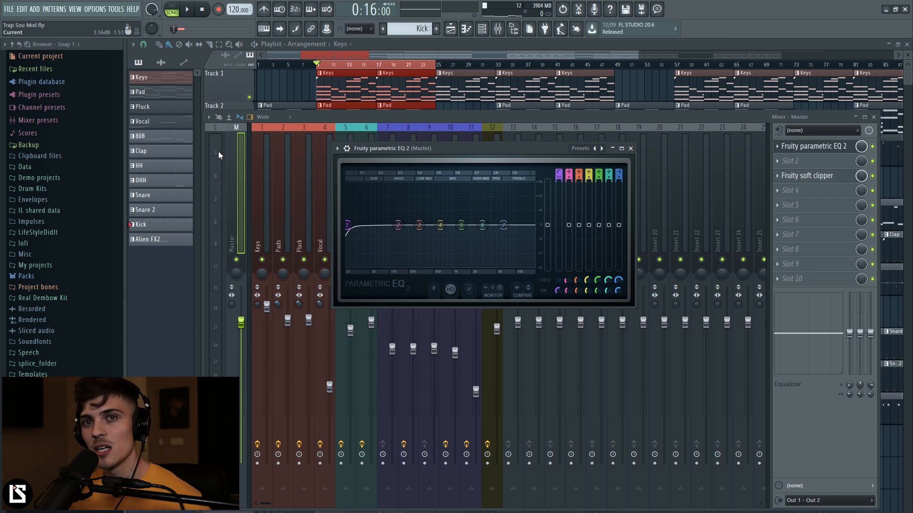
pyautogui.click(822, 179)
pyautogui.click(812, 181)
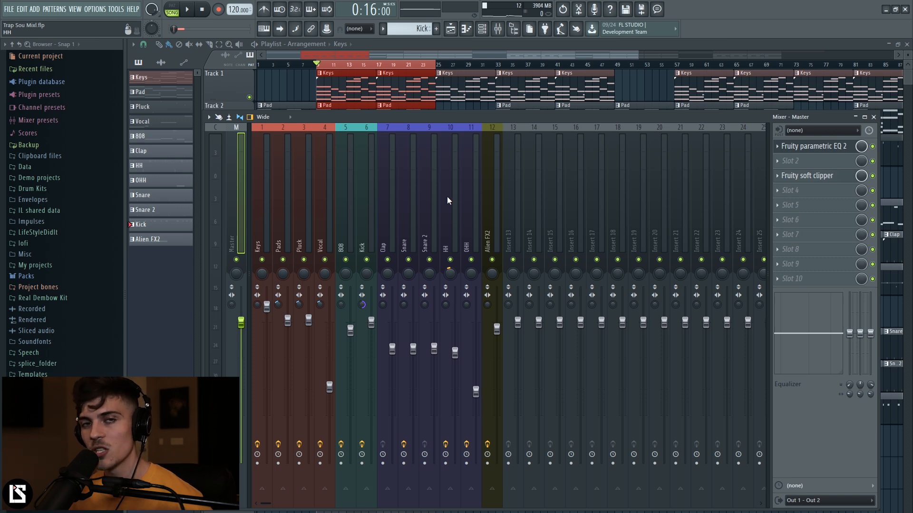
pyautogui.click(818, 149)
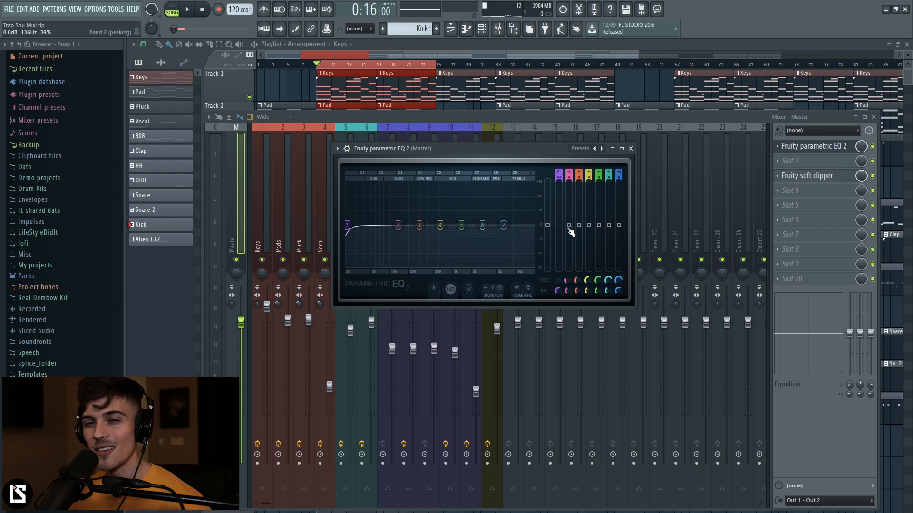
pyautogui.press('space')
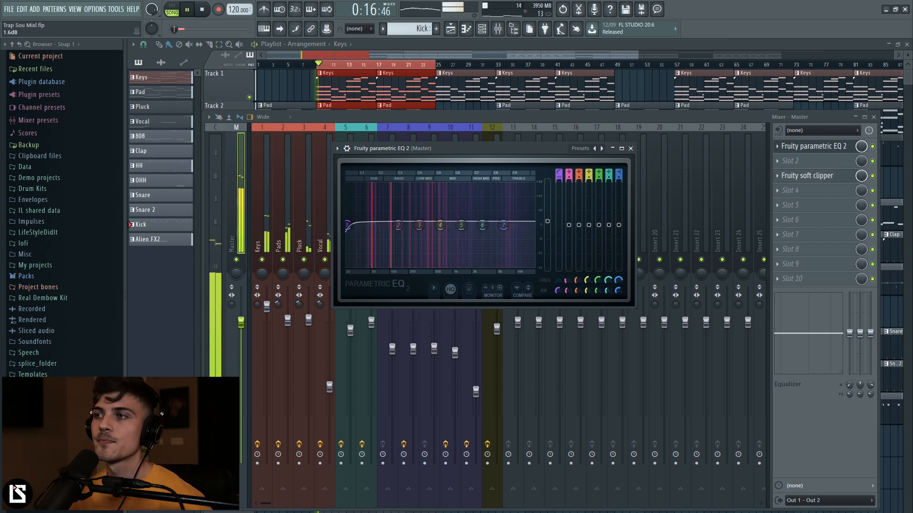
pyautogui.moveTo(547, 225); pyautogui.dragTo(547, 203)
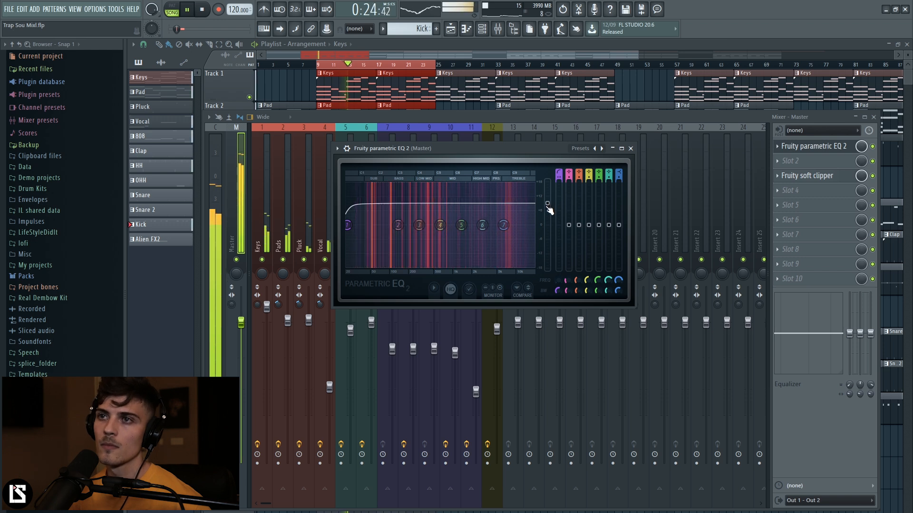
# Compare the loop with the Master's soft clipper bypassed and enabled, and check the EQ's main level.
pyautogui.click(873, 177)
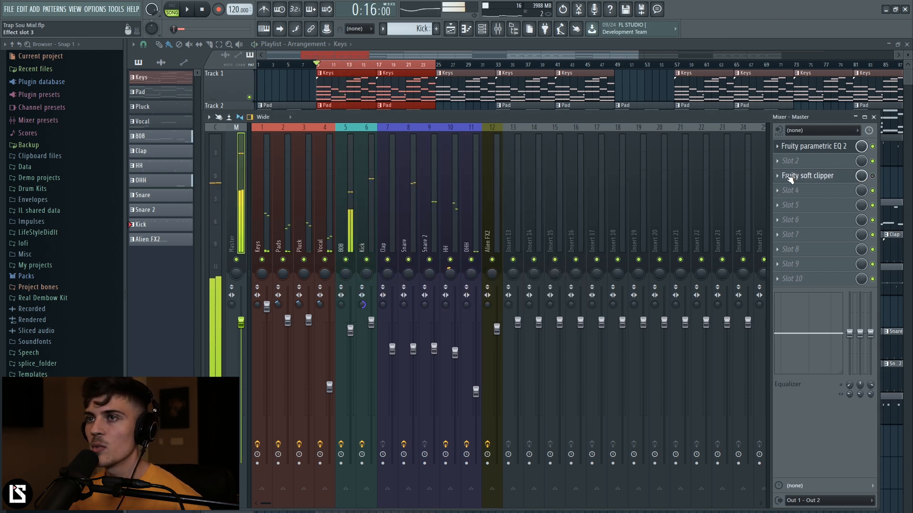
pyautogui.press('space')
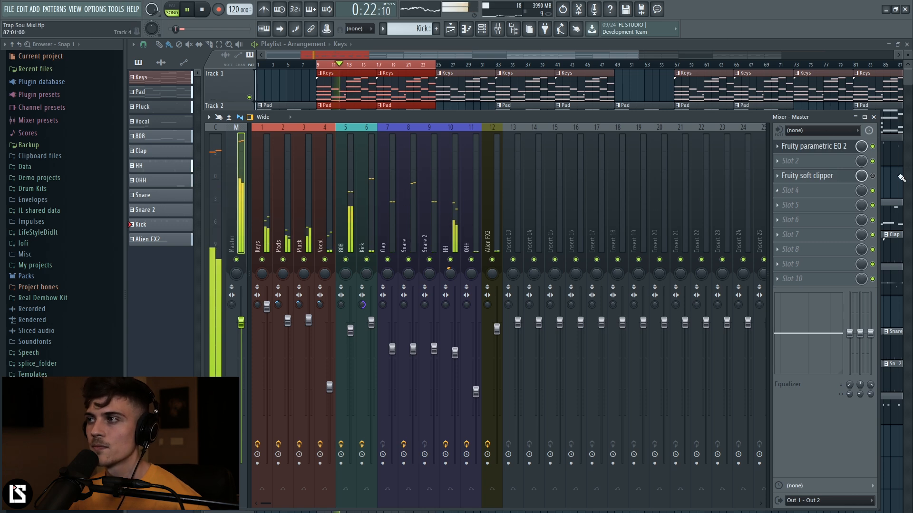
pyautogui.click(813, 146)
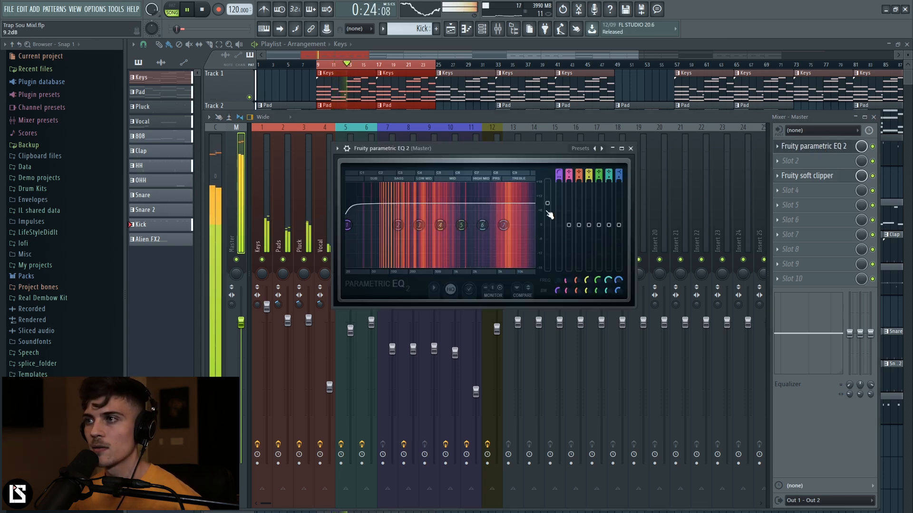
pyautogui.click(467, 117)
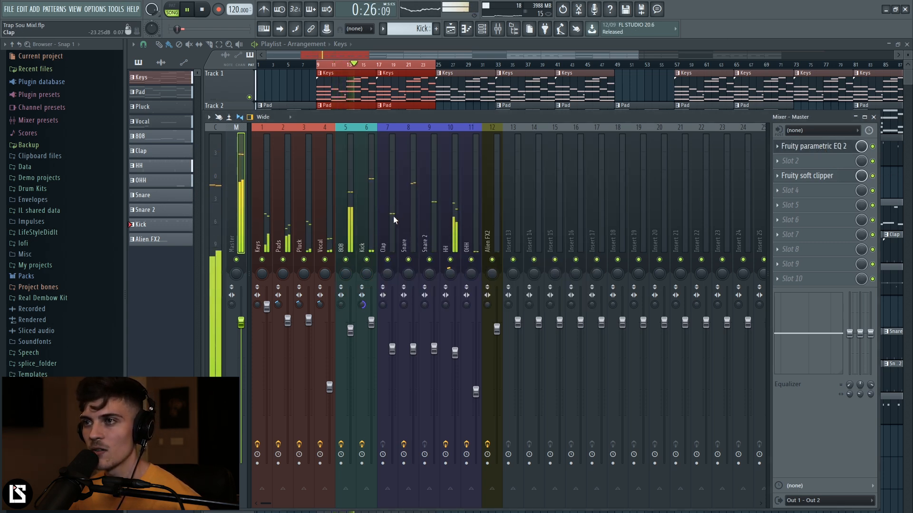
# Lower the Clap, Snare and Snare 2 faders together slightly, then set the Master's stereo separation to mono and restart playback.
pyautogui.click(391, 217)
pyautogui.moveTo(390, 218); pyautogui.dragTo(433, 219)
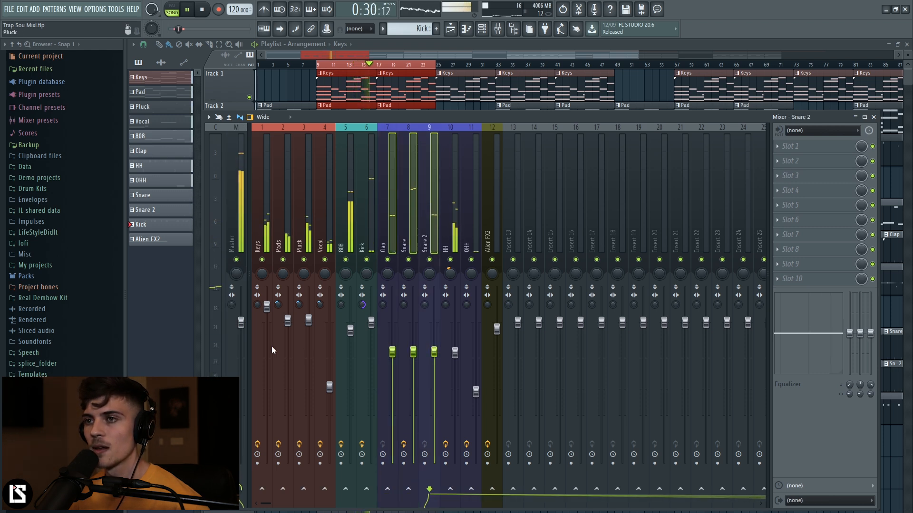
pyautogui.click(238, 309)
pyautogui.press('space')
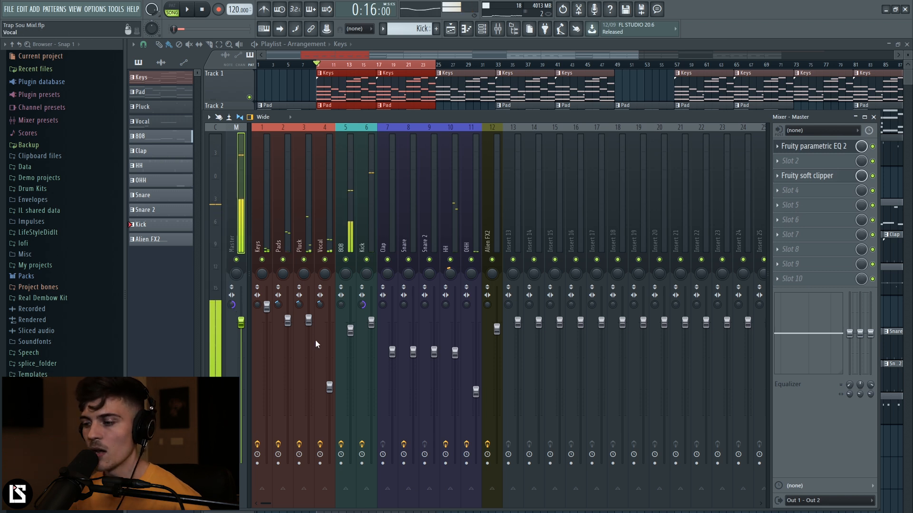
pyautogui.press('space')
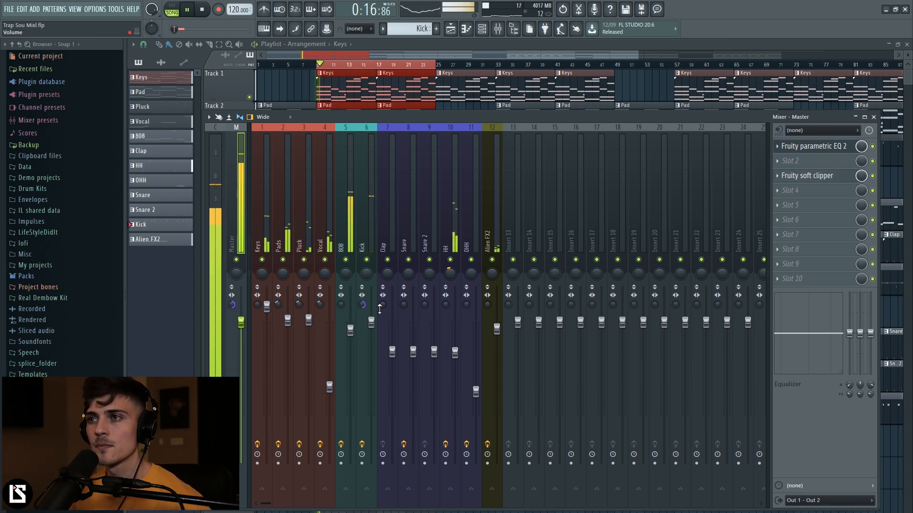
# During playback, raise the Master EQ's main level to about 11.1 dB while comparing with the soft clipper bypassed, and close the EQ.
pyautogui.click(812, 146)
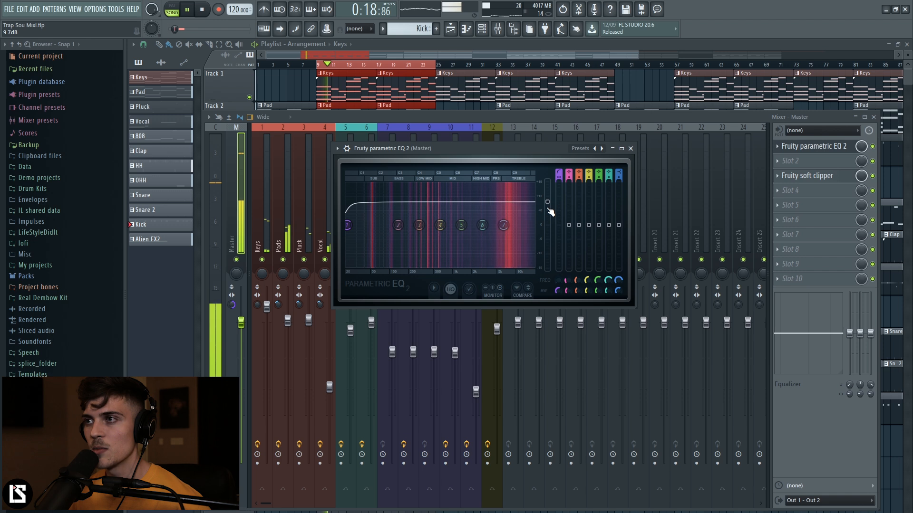
pyautogui.moveTo(549, 210); pyautogui.dragTo(549, 195)
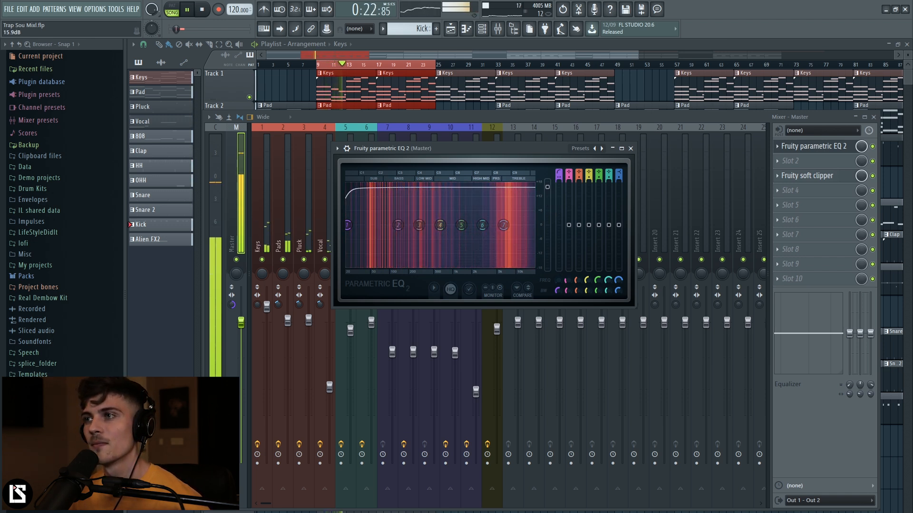
pyautogui.moveTo(549, 188); pyautogui.dragTo(547, 196)
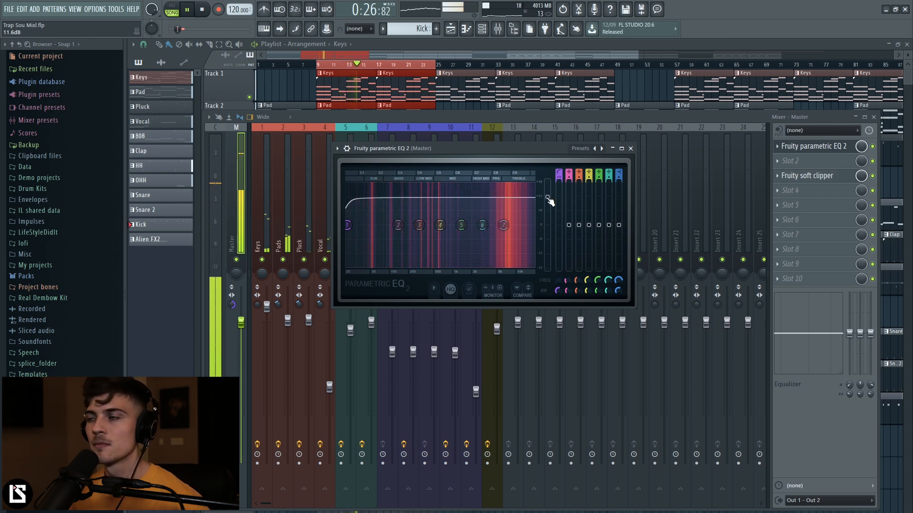
pyautogui.click(874, 177)
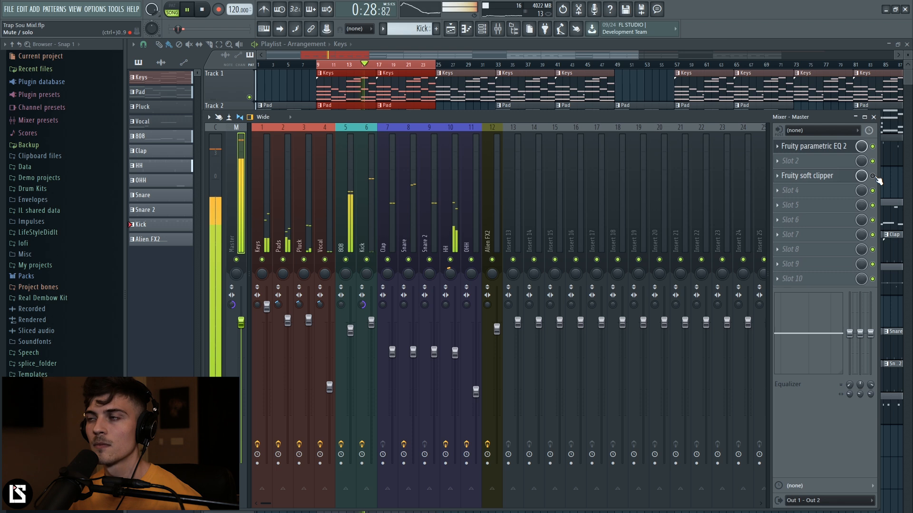
pyautogui.click(821, 152)
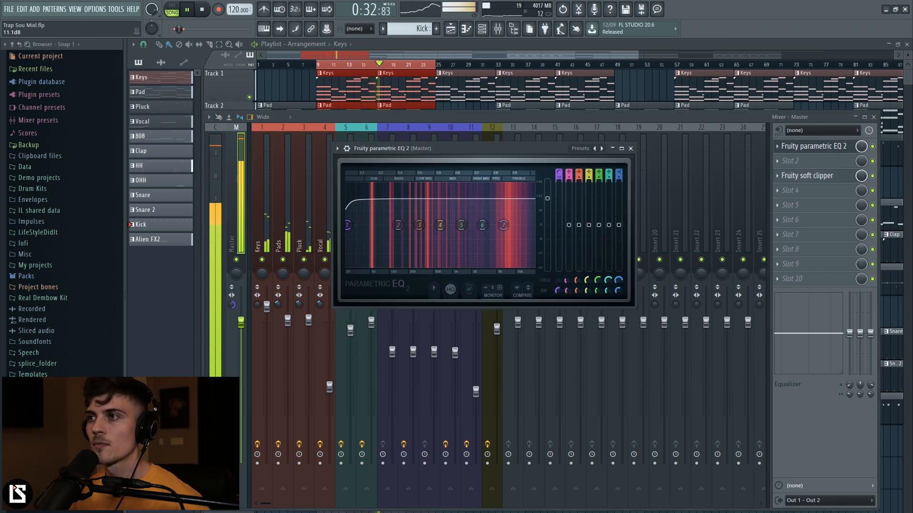
pyautogui.click(630, 149)
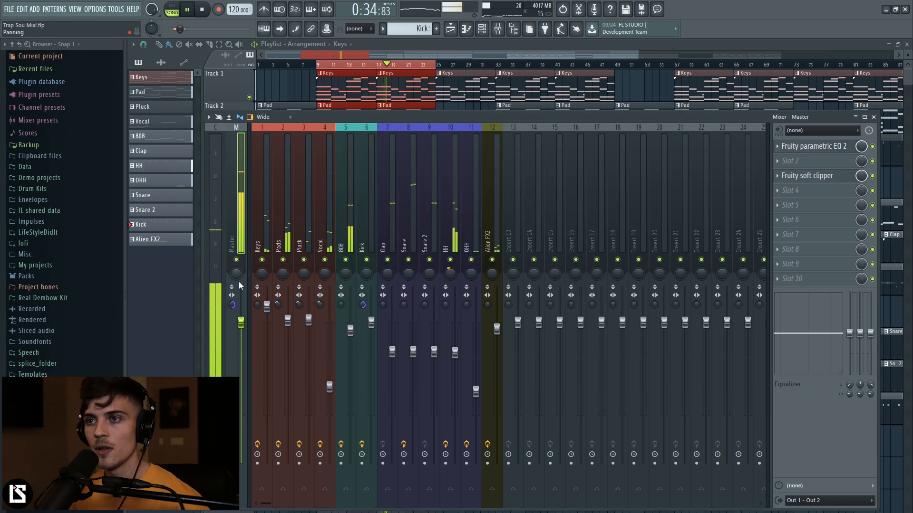
# Stop playback and reset the Master track's stereo separation.
pyautogui.press('space')
pyautogui.rightClick(232, 305)
pyautogui.click(243, 311)
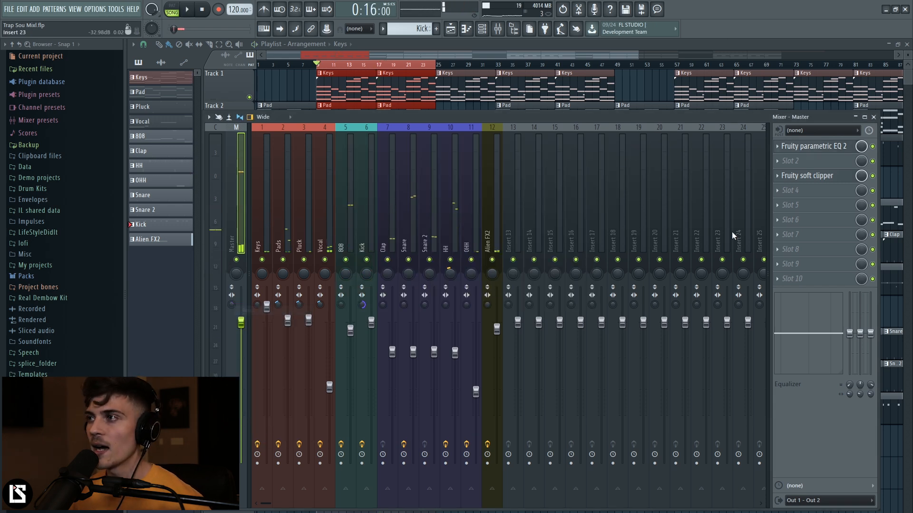
# Insert Youlean Loudness Meter 2 in slot 5 of the Master track and measure the loop's loudness during playback.
pyautogui.click(778, 207)
pyautogui.moveTo(748, 251)
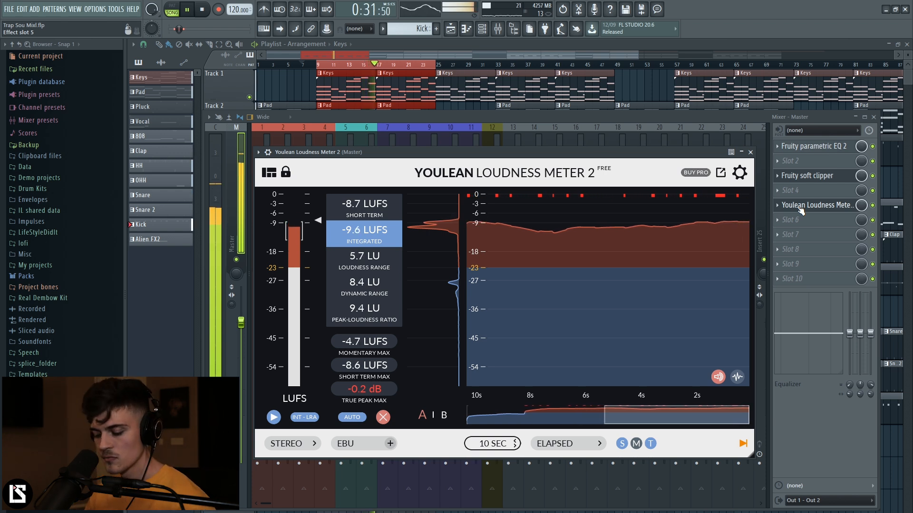
pyautogui.press('space')
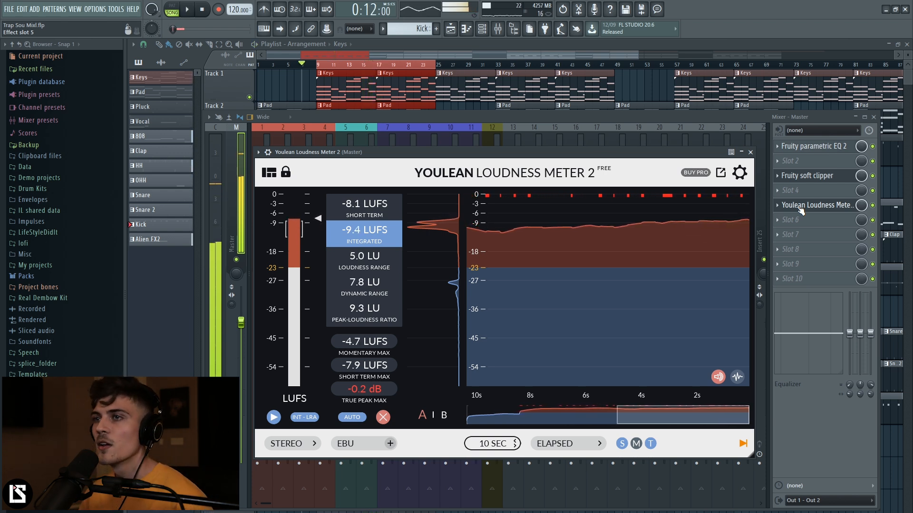